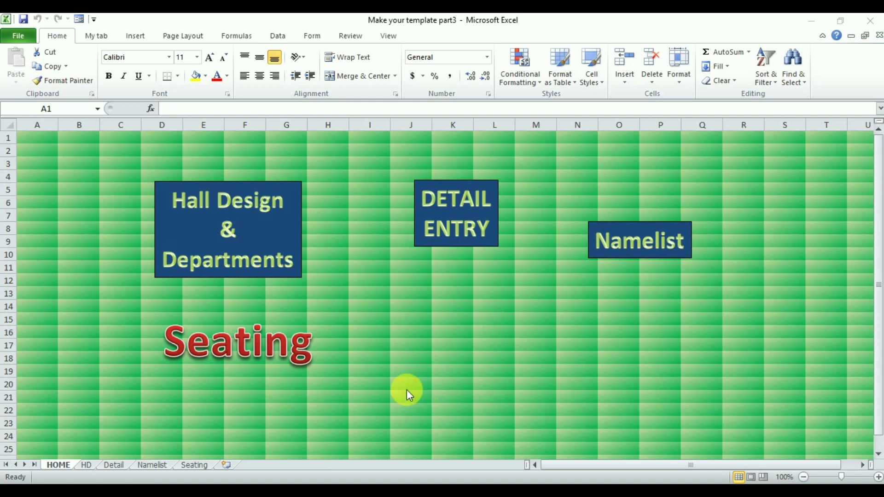
# Insert a new worksheet after Seating and name it 'temp'
pyautogui.click(277, 395)
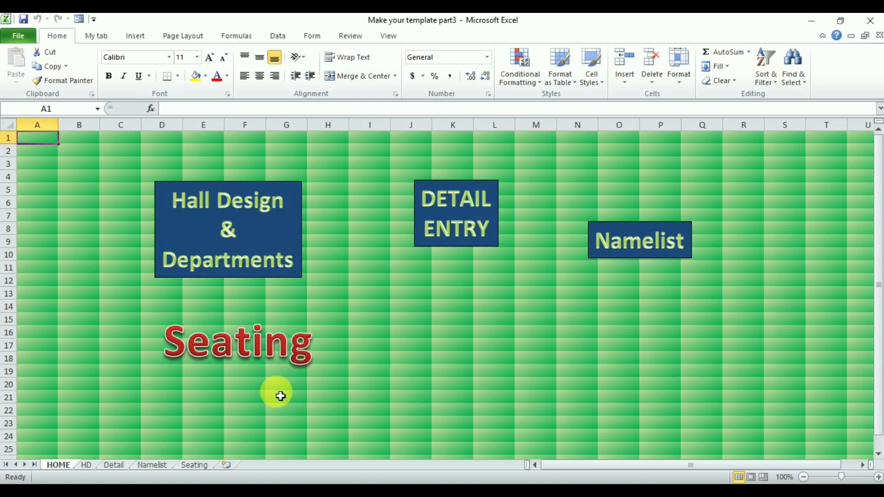
pyautogui.click(226, 466)
pyautogui.doubleClick(236, 465)
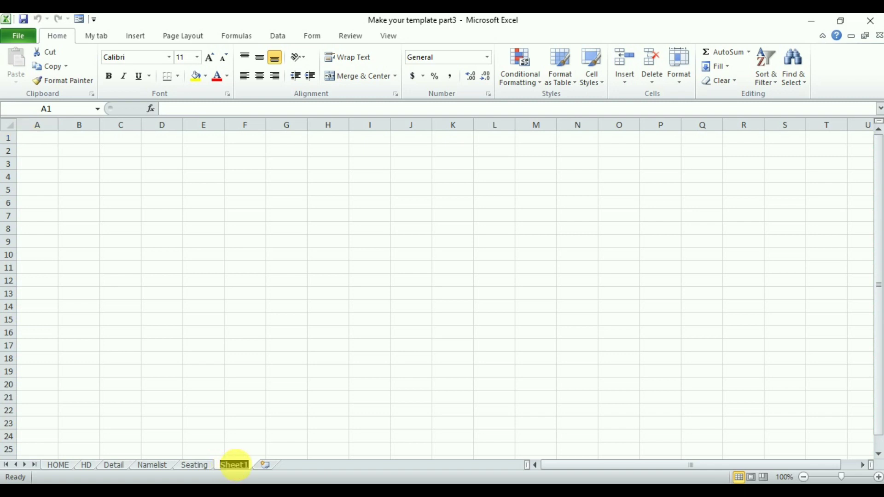
pyautogui.write('te')
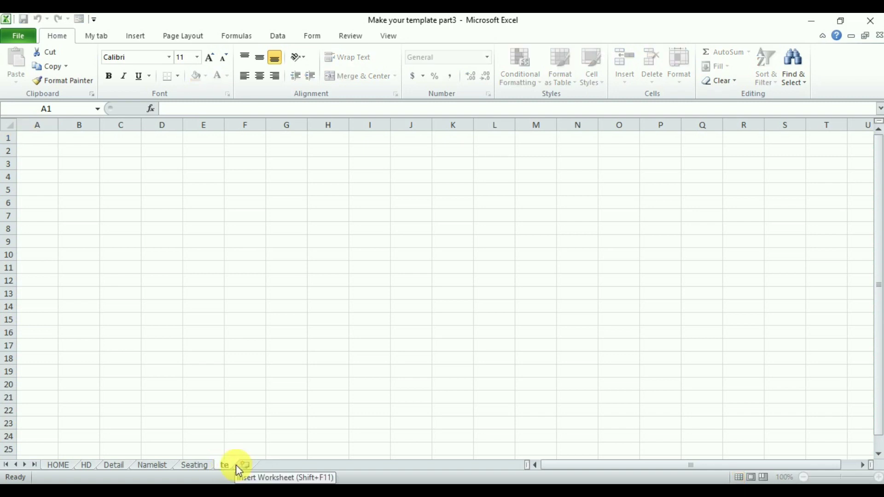
pyautogui.write('mpl')
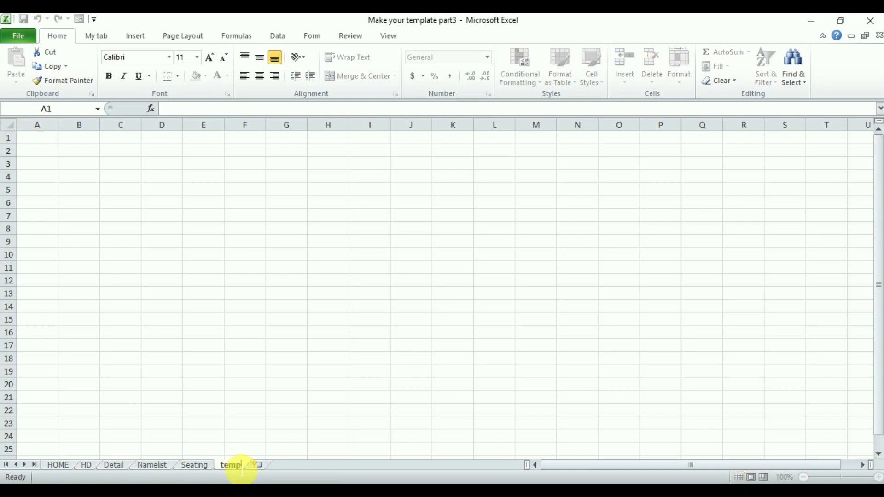
pyautogui.press('Return')
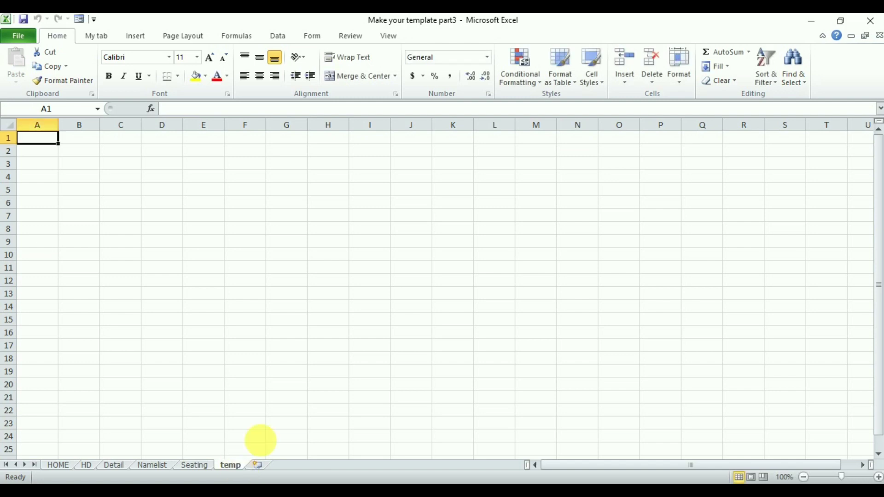
# On the Namelist sheet, enter serial numbers 1, 2, 3 and 4 in cells A3 to A6
pyautogui.click(229, 466)
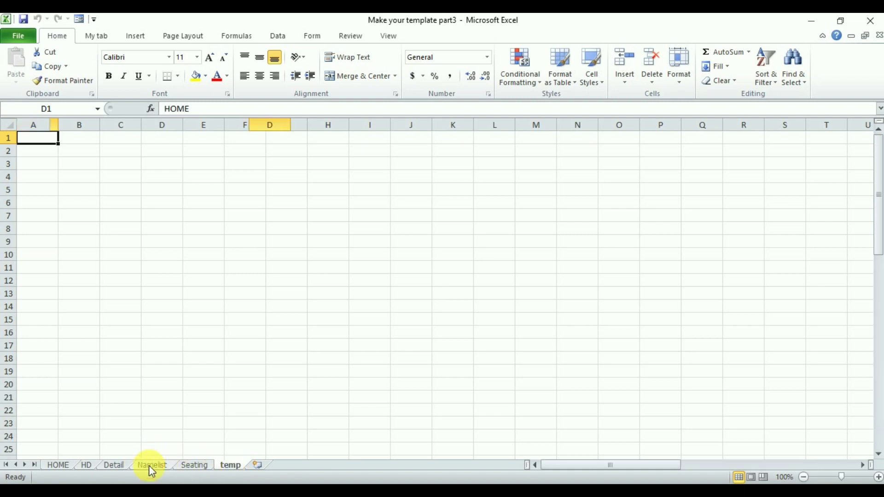
pyautogui.click(152, 466)
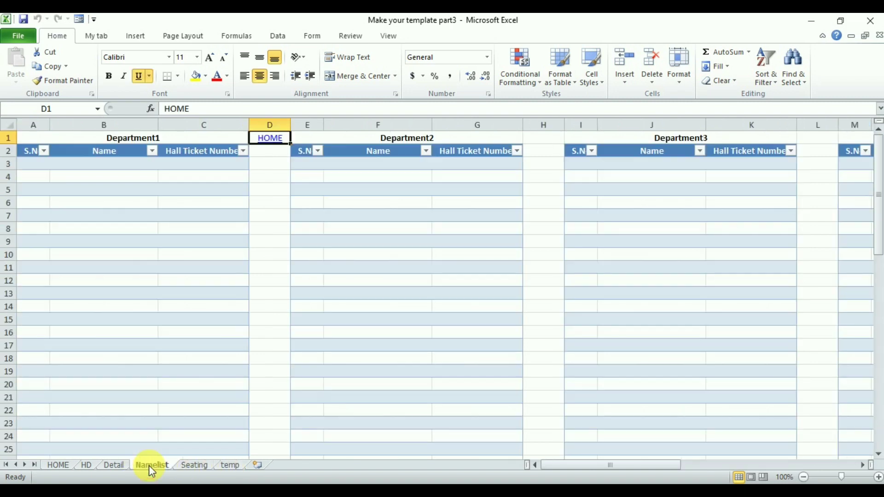
pyautogui.click(38, 169)
pyautogui.write('1')
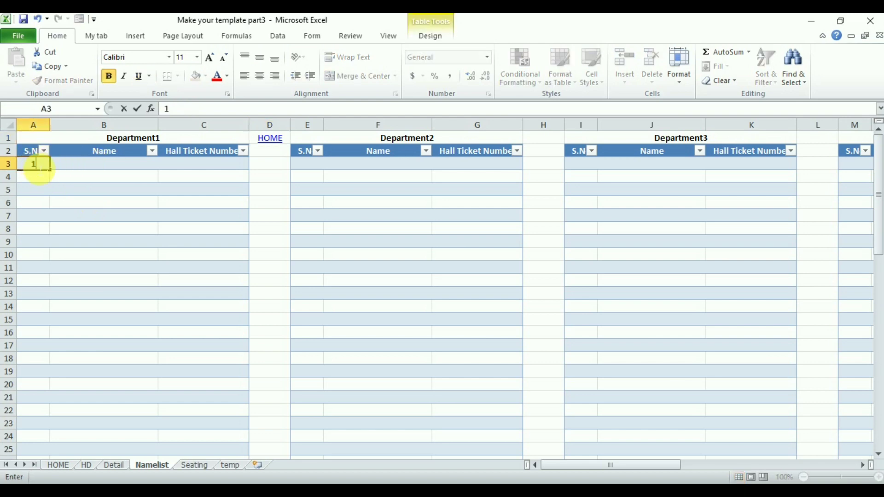
pyautogui.press('Return')
pyautogui.write('2')
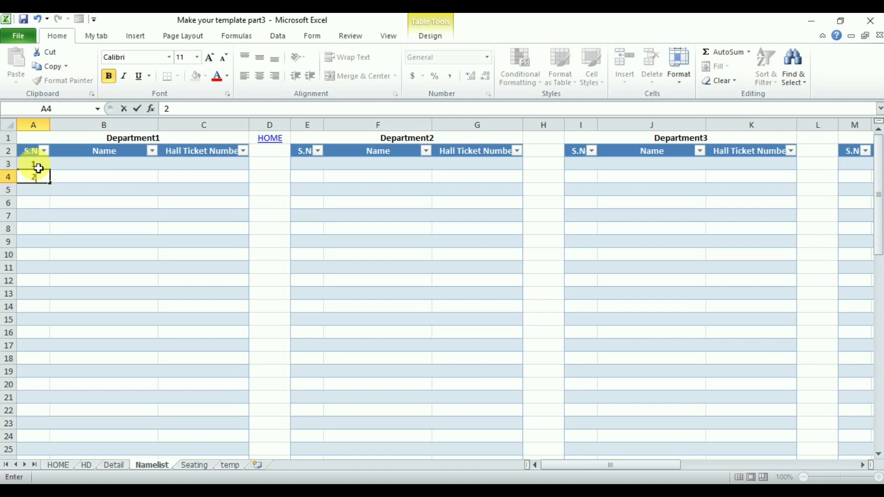
pyautogui.press('Return')
pyautogui.write('3')
pyautogui.press('Return')
pyautogui.write('4')
pyautogui.press('Return')
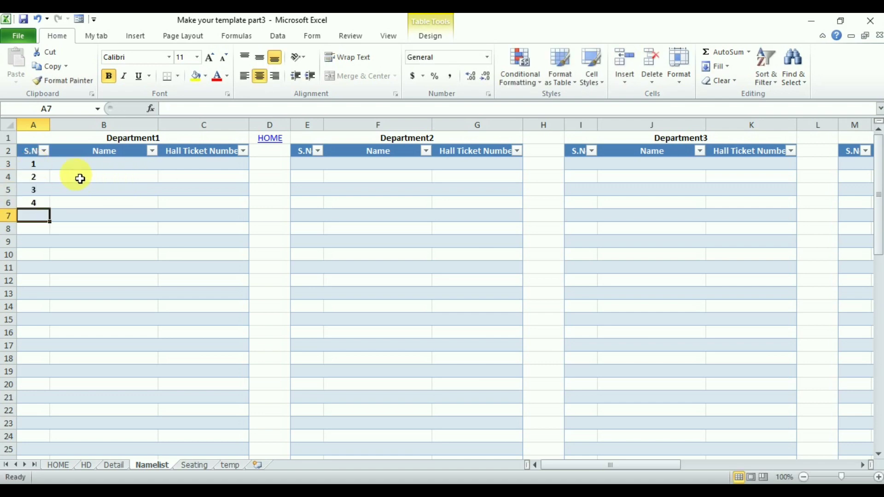
pyautogui.click(44, 168)
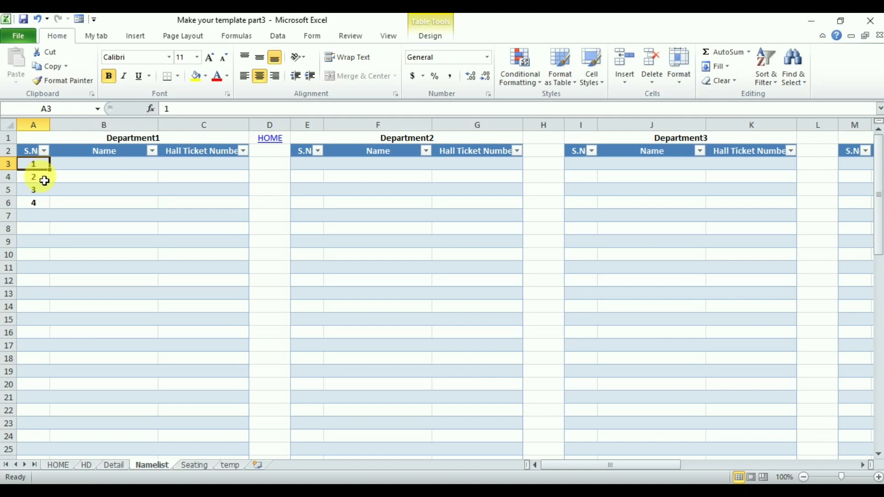
pyautogui.click(103, 170)
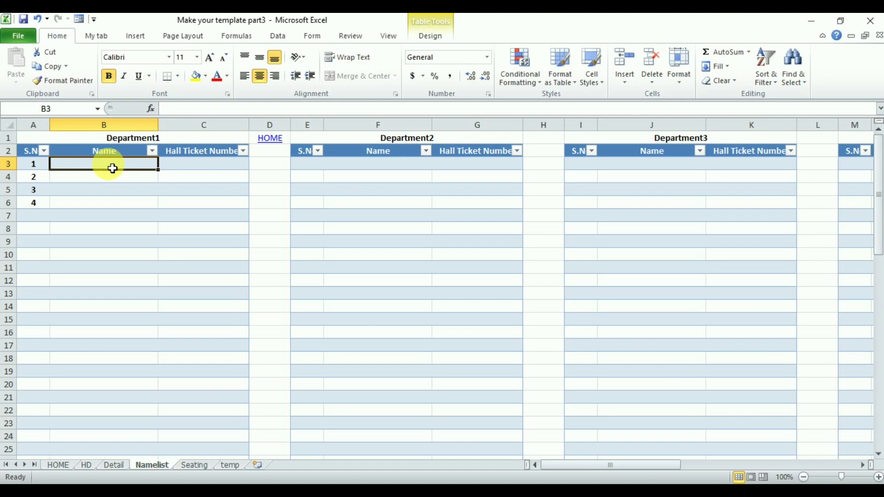
# Enter a sample name in B3 and hall ticket dep01 in C3, then fill both down to row 27
pyautogui.write('D')
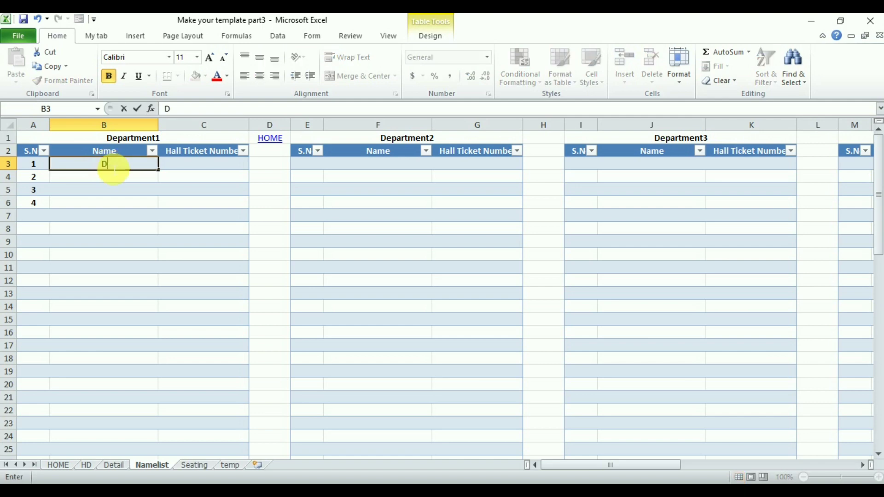
pyautogui.write('urga Dev')
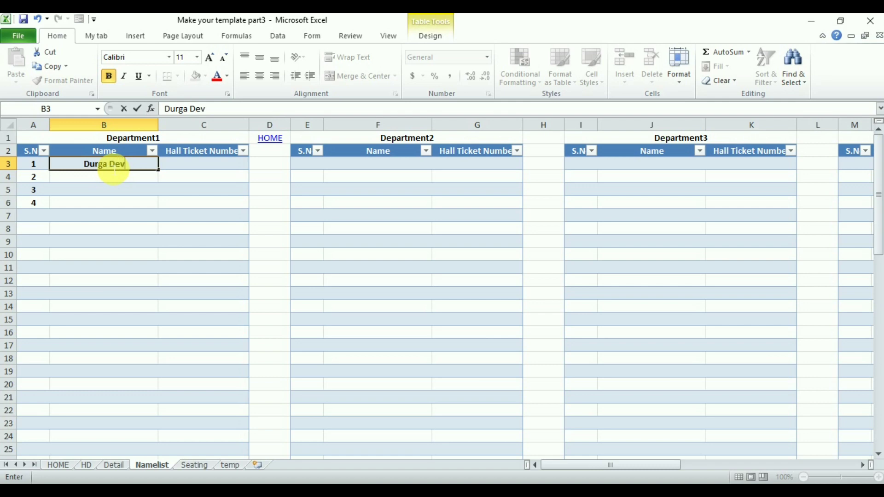
pyautogui.write('i1')
pyautogui.press('Tab')
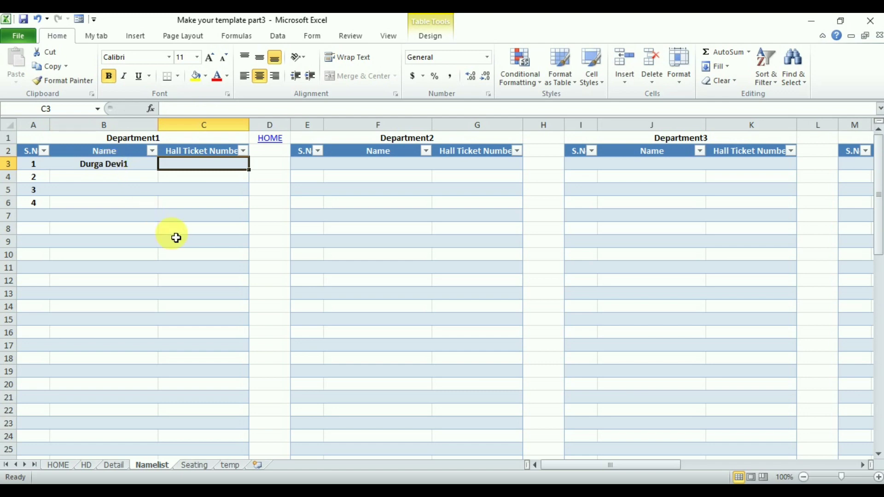
pyautogui.write('dep01')
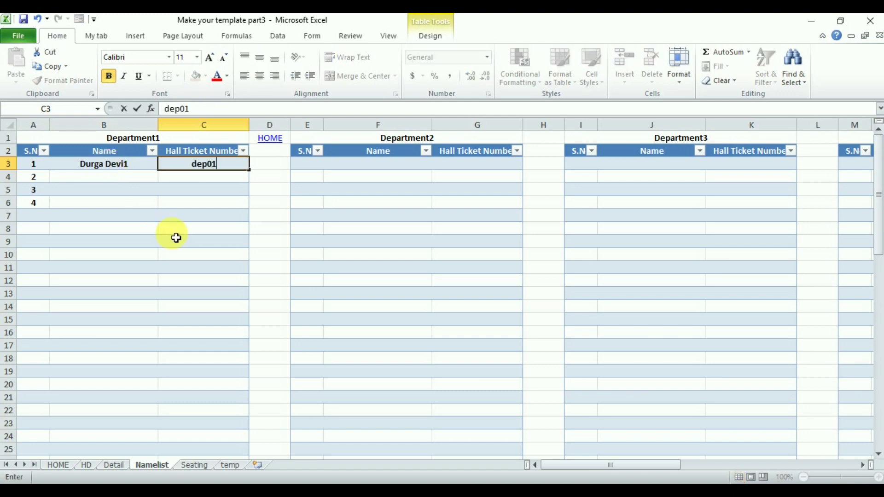
pyautogui.press('Left')
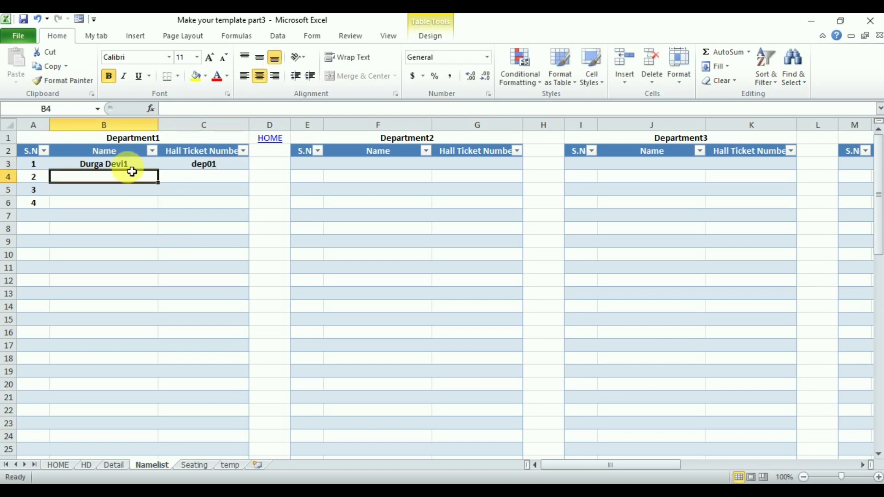
pyautogui.keyDown('shift'); pyautogui.click(163, 171); pyautogui.keyUp('shift')
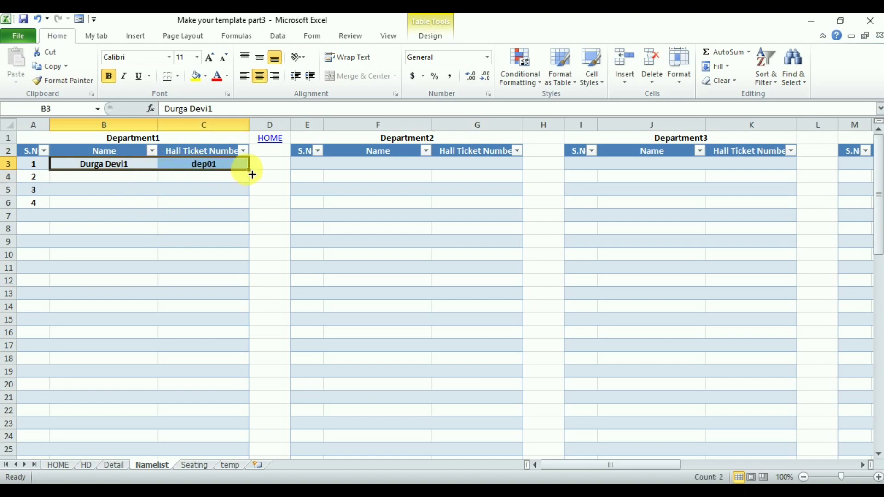
pyautogui.moveTo(250, 170); pyautogui.dragTo(236, 450)
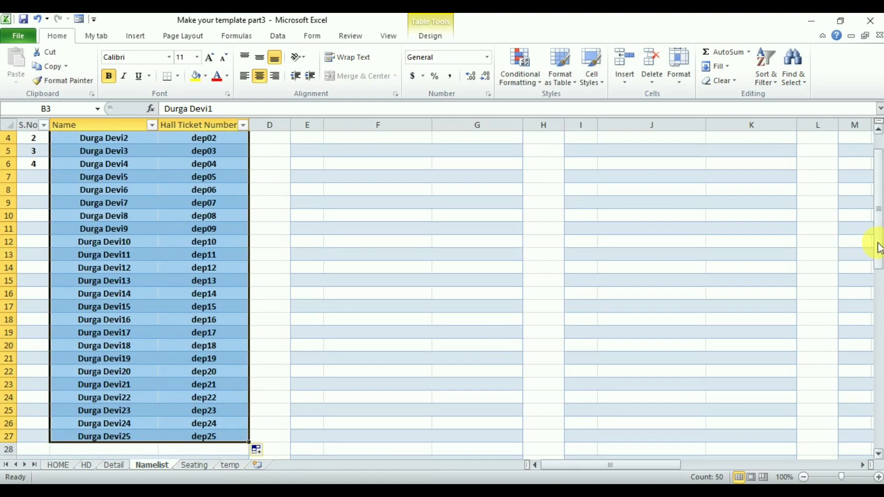
pyautogui.moveTo(879, 247); pyautogui.dragTo(879, 232)
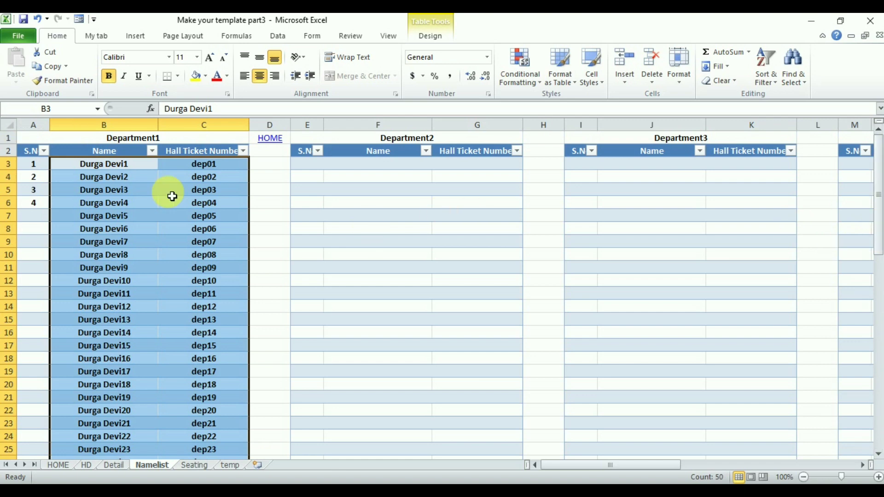
pyautogui.click(129, 167)
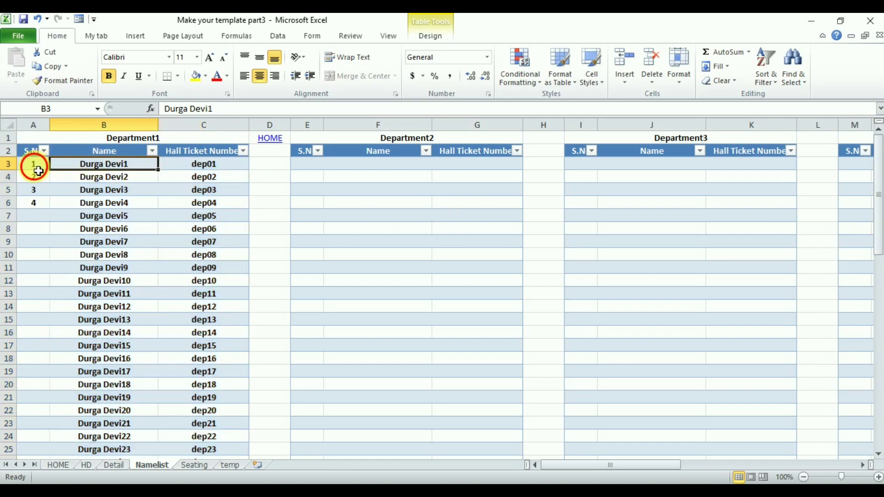
pyautogui.click(35, 168)
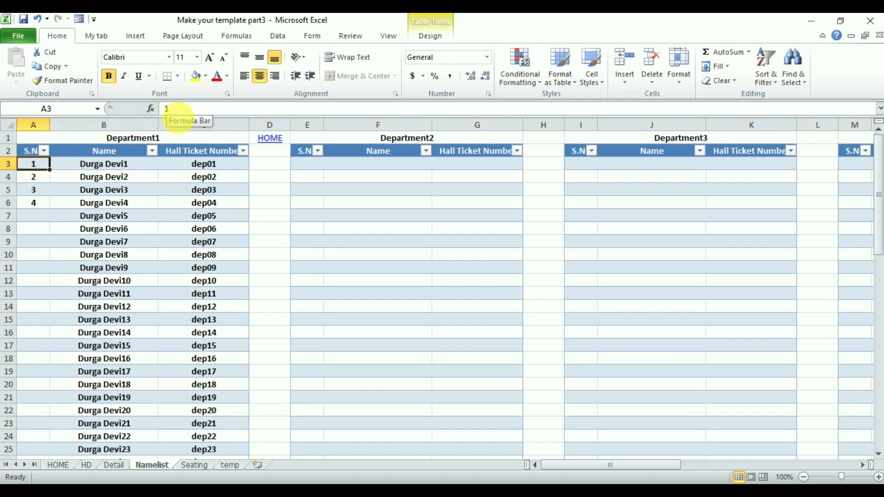
pyautogui.doubleClick(174, 109)
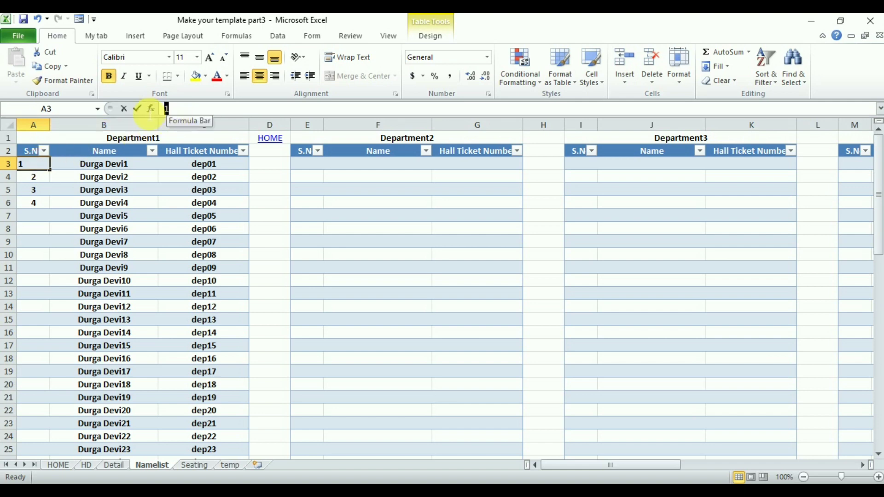
pyautogui.write('=')
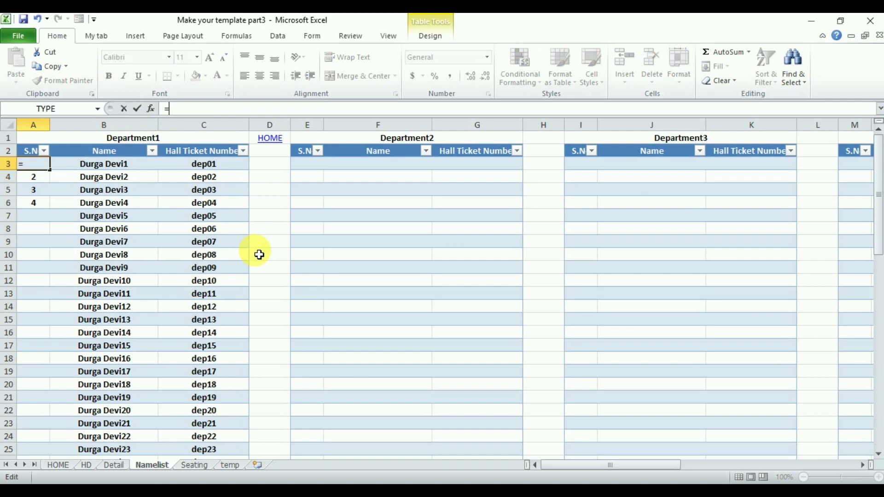
pyautogui.write('if')
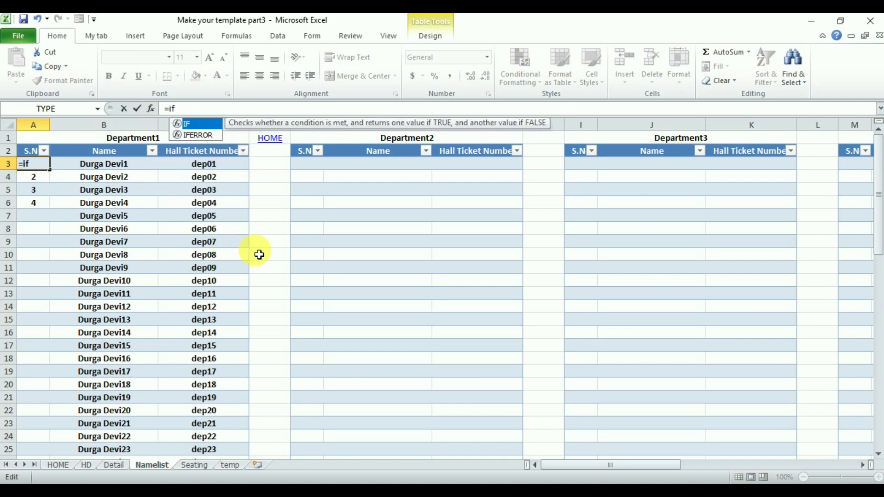
pyautogui.doubleClick(197, 124)
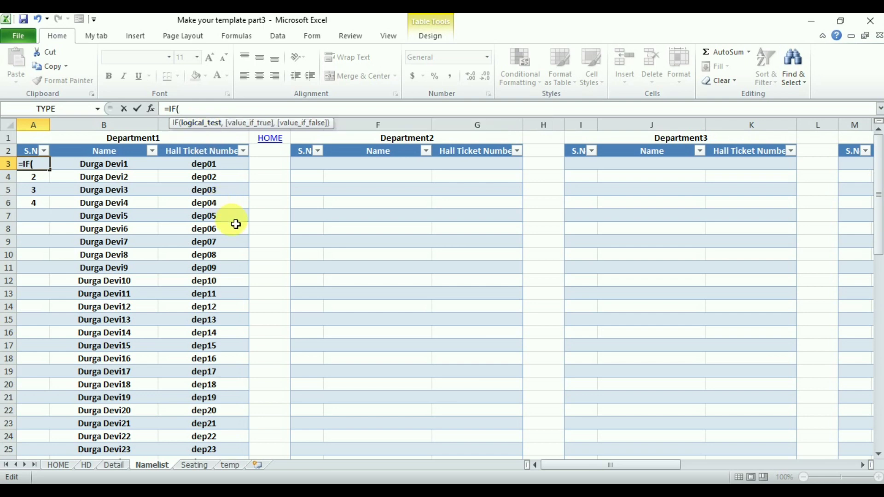
pyautogui.click(117, 170)
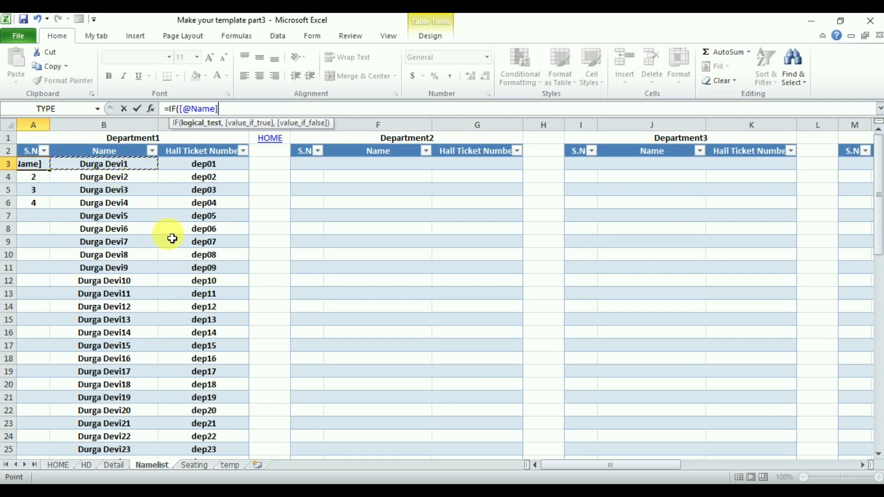
pyautogui.write('=""')
pyautogui.write(',')
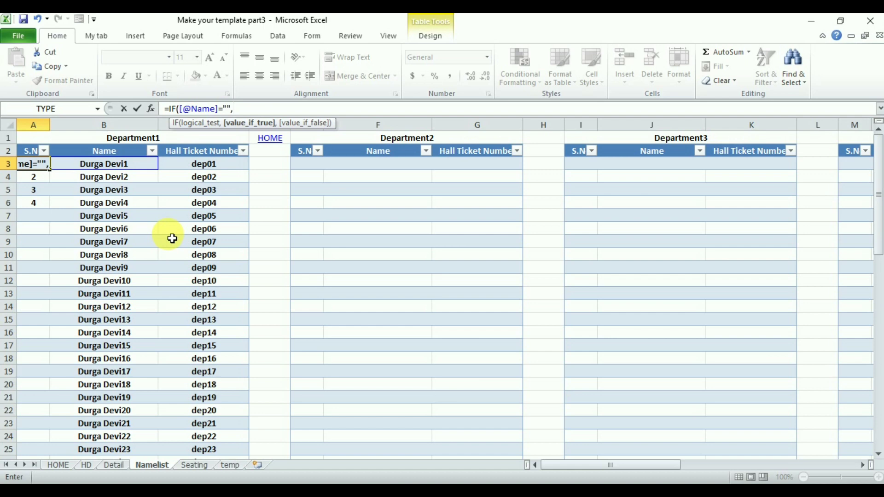
pyautogui.write('""')
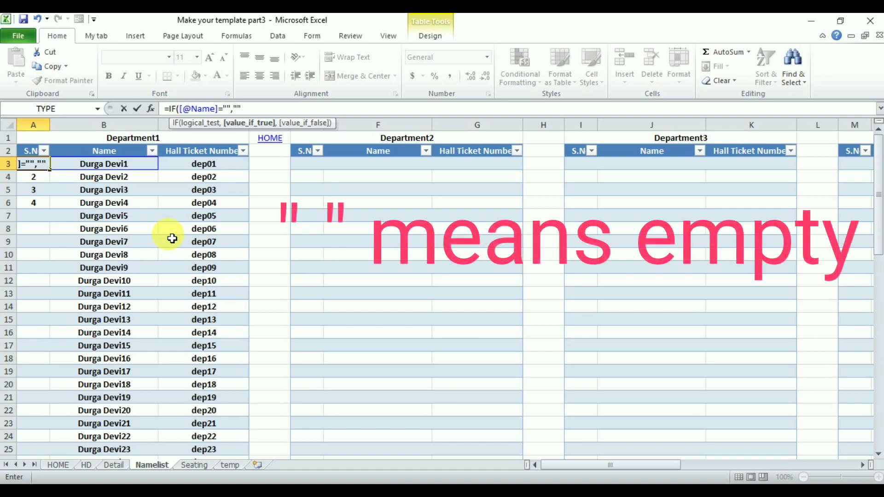
pyautogui.write(',')
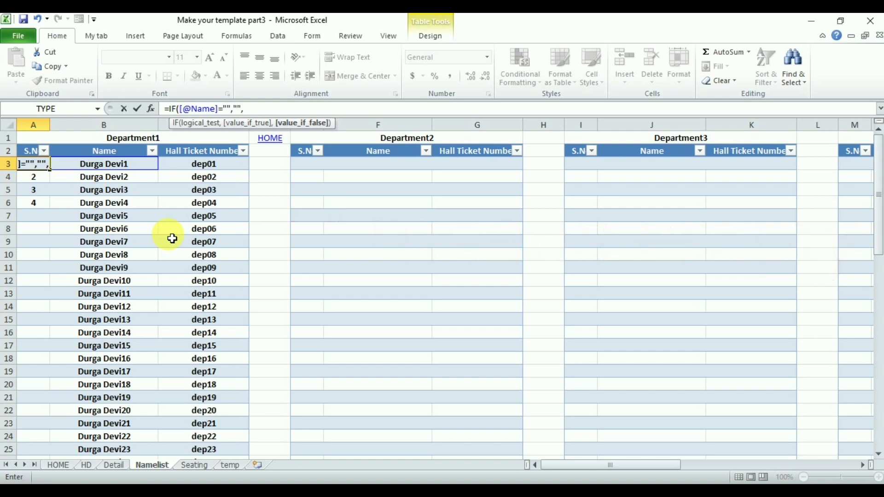
pyautogui.write('1)')
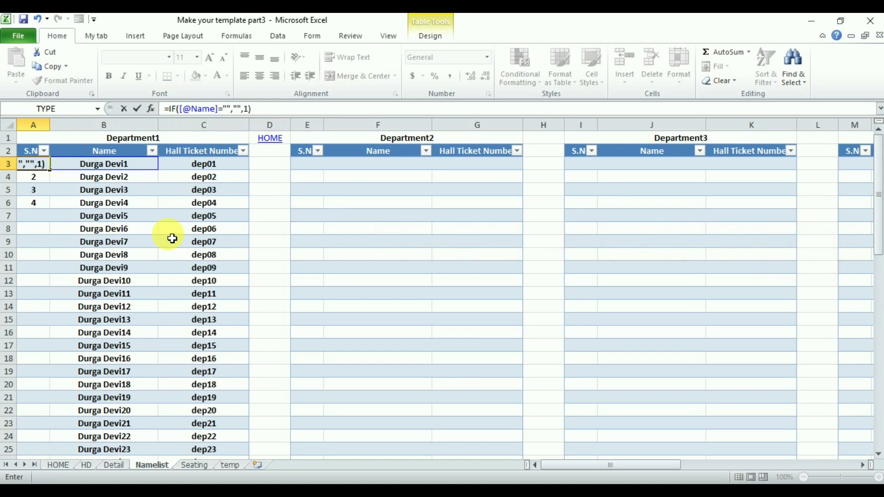
pyautogui.press('Return')
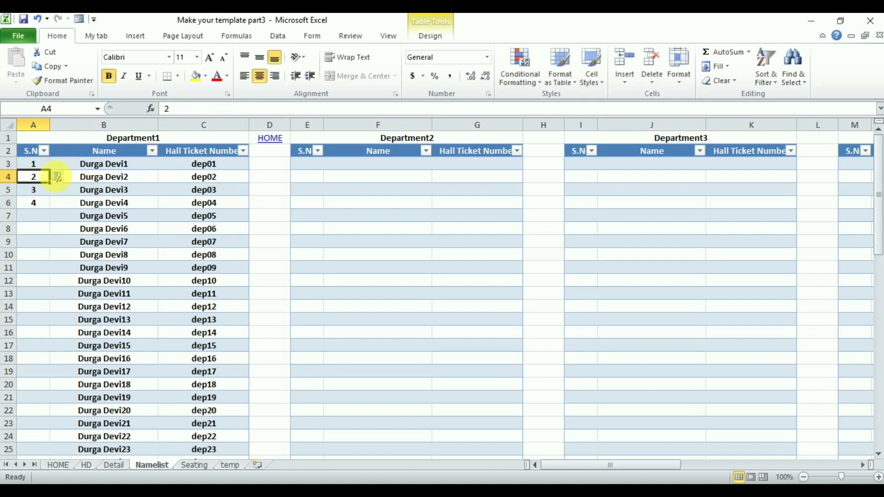
# Copy A3's formula down the S.N column and change A4's formula to return 2
pyautogui.click(42, 165)
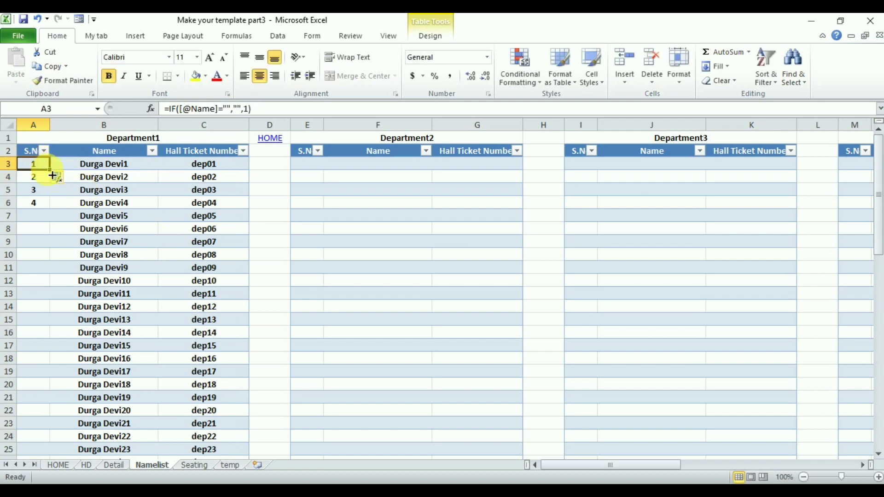
pyautogui.doubleClick(49, 170)
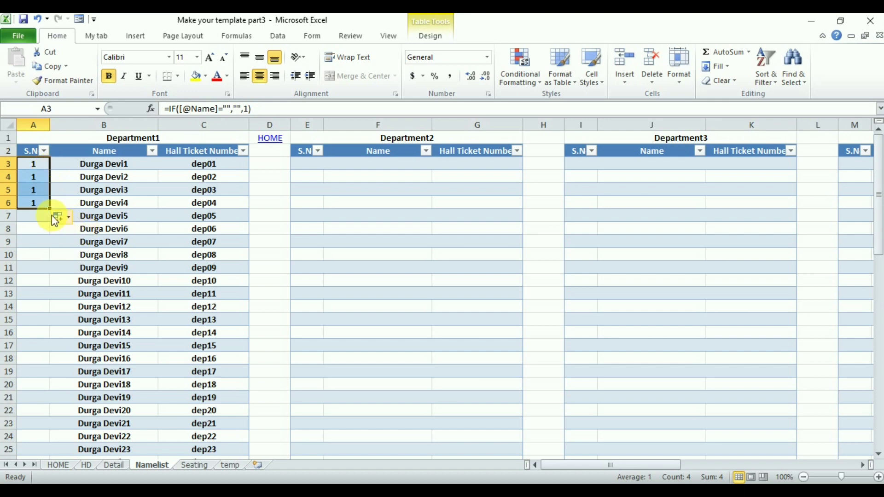
pyautogui.click(45, 178)
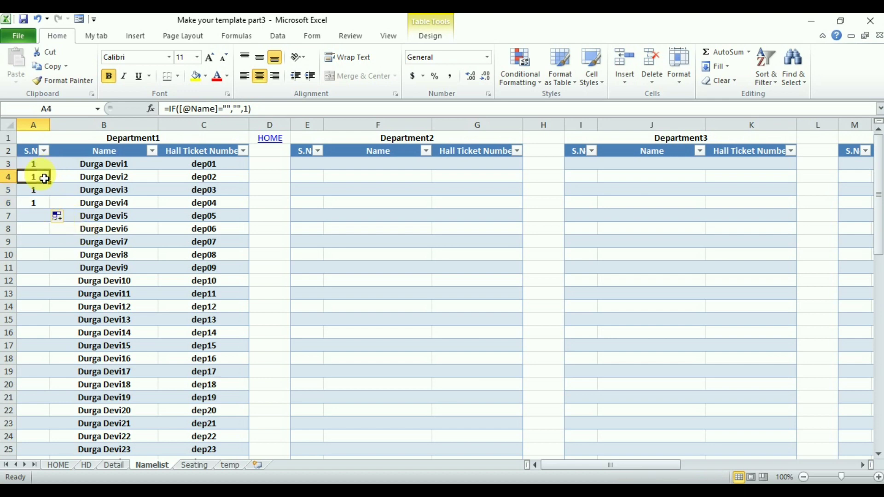
pyautogui.click(43, 193)
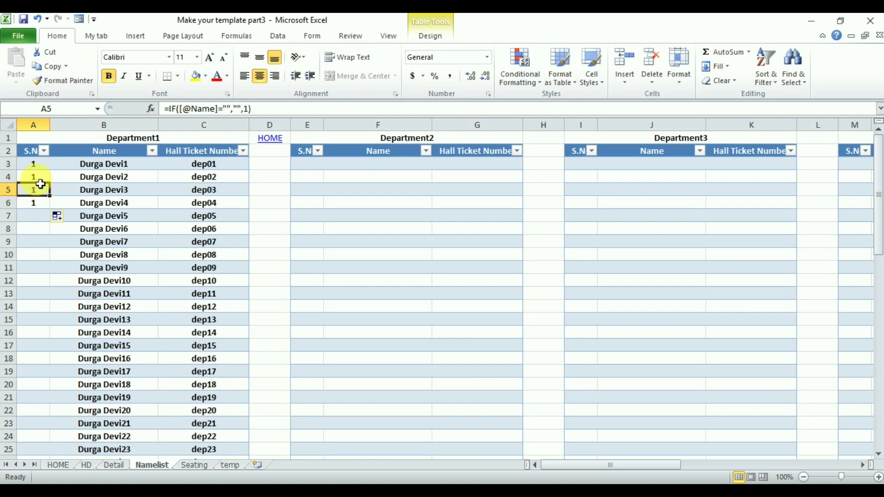
pyautogui.click(35, 179)
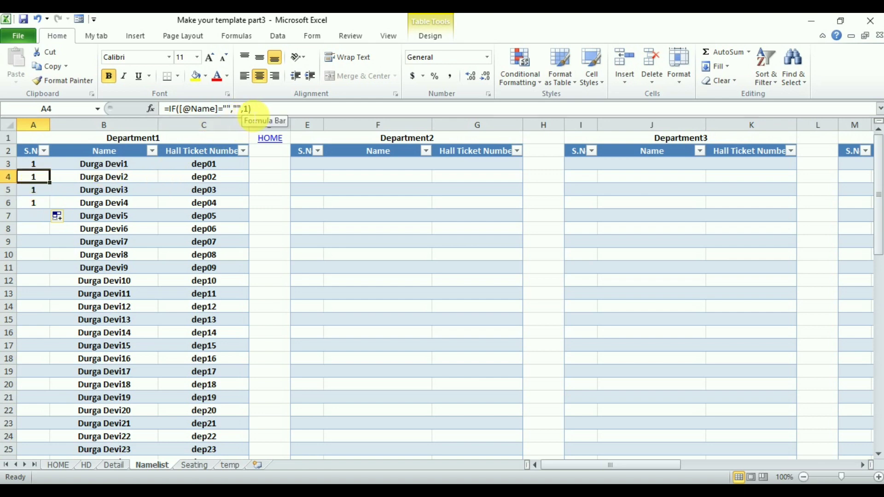
pyautogui.click(253, 110)
pyautogui.write('2')
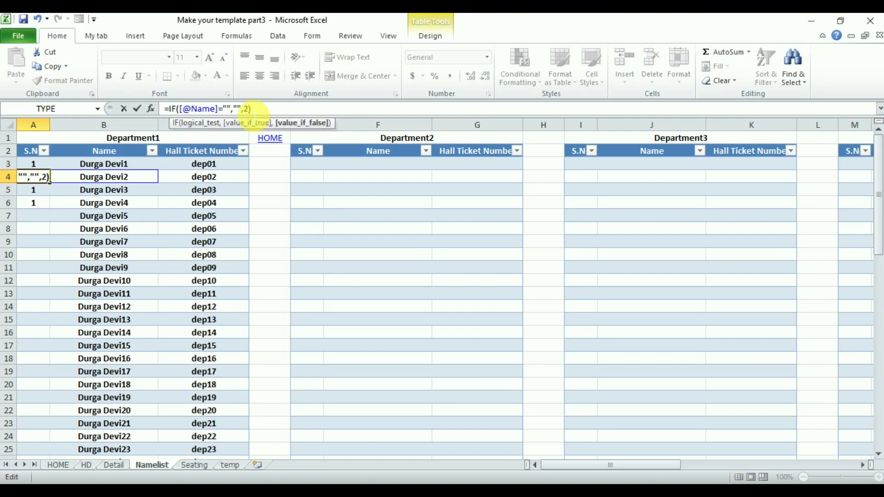
pyautogui.press('Return')
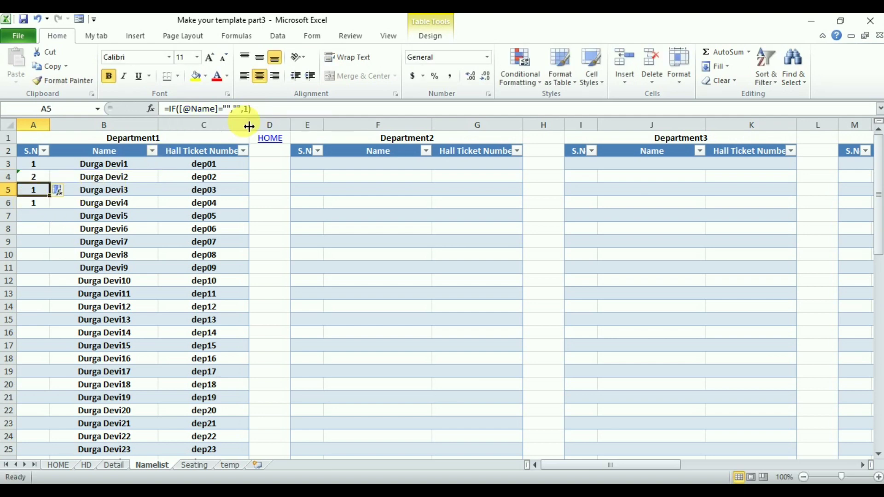
# Change the A5 and A6 formulas to return 3 and 4
pyautogui.click(250, 109)
pyautogui.press('BackSpace')
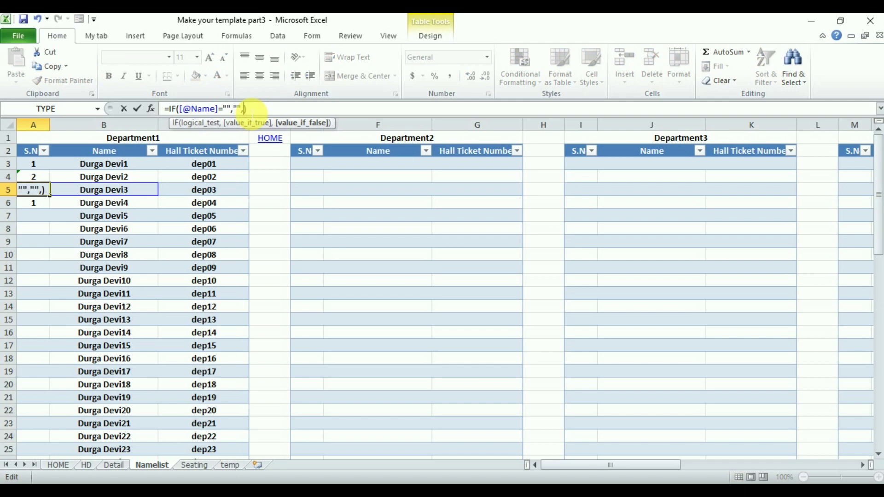
pyautogui.write('3')
pyautogui.press('Return')
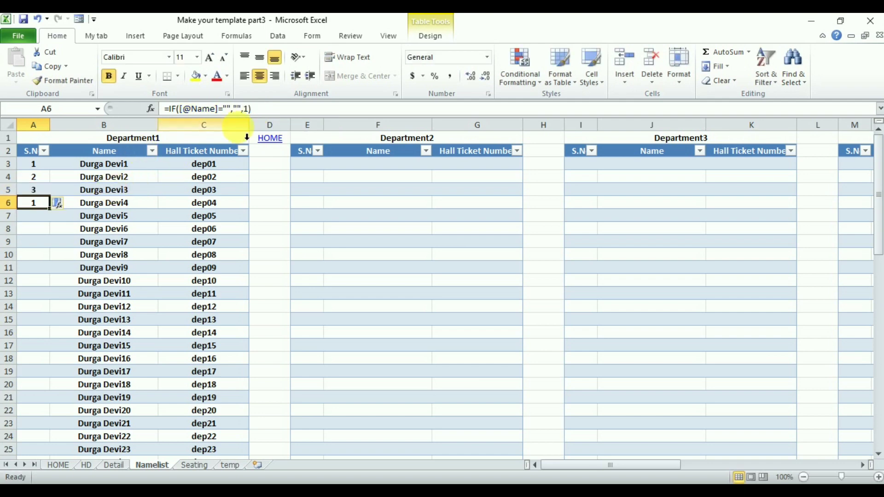
pyautogui.click(249, 109)
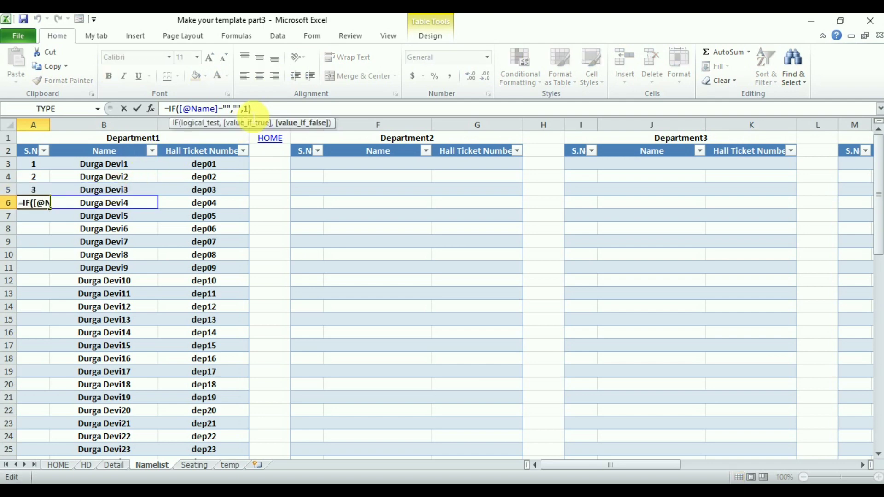
pyautogui.press('BackSpace')
pyautogui.write('4')
pyautogui.press('Return')
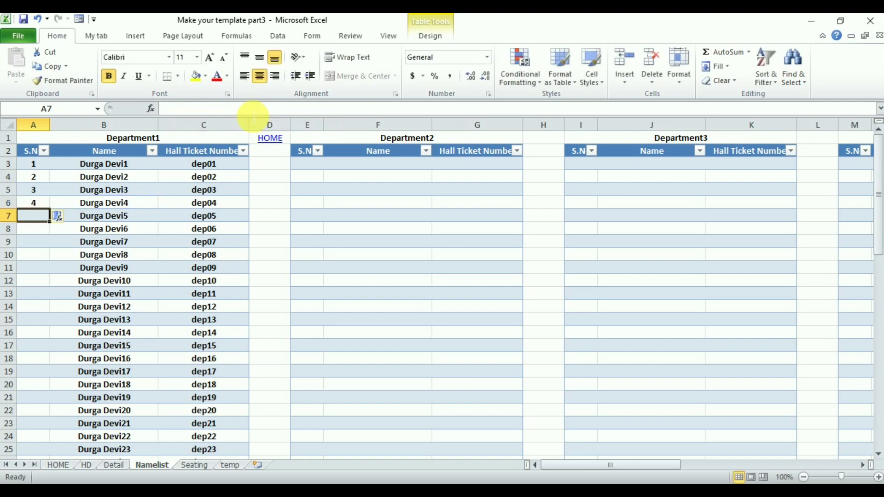
pyautogui.click(44, 206)
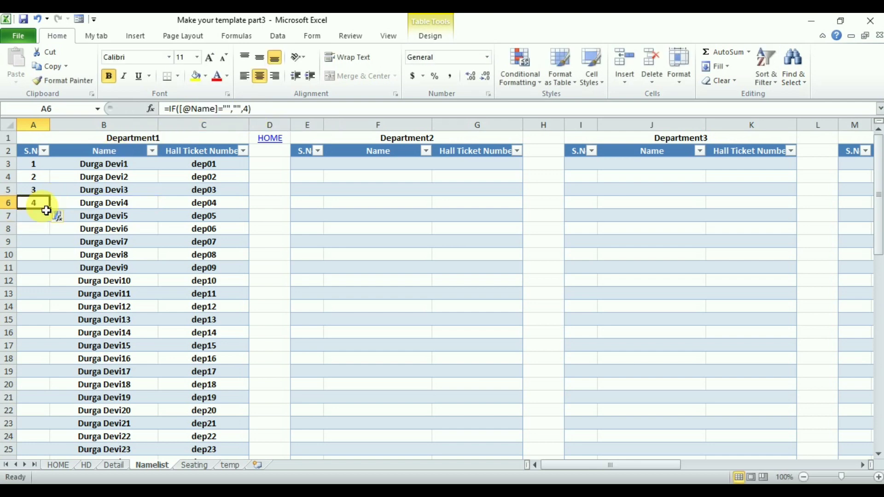
pyautogui.click(44, 167)
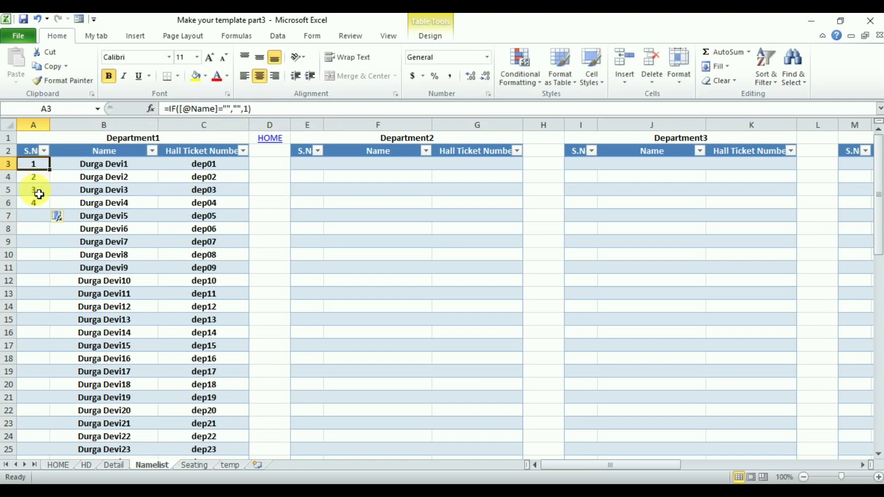
pyautogui.click(46, 207)
pyautogui.moveTo(54, 214); pyautogui.dragTo(54, 263)
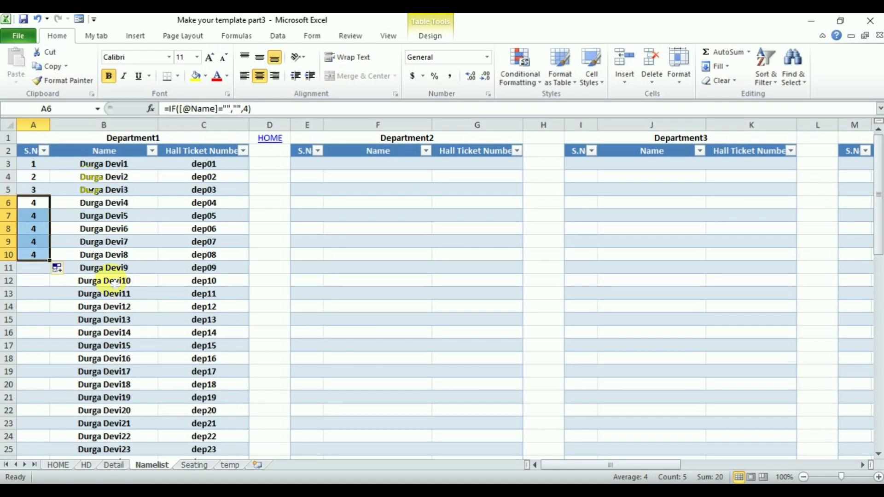
pyautogui.click(37, 164)
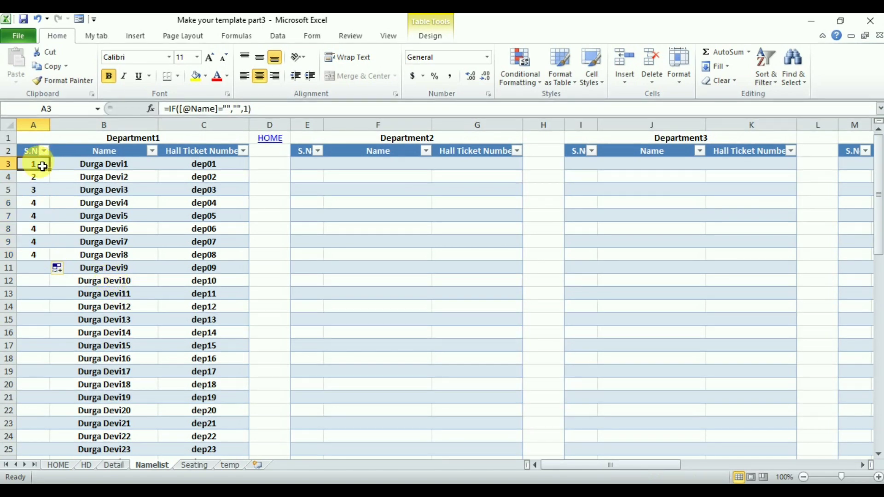
# On the temp sheet, enter 0, 1, 2 in A1:A3 and extend the series to 150 in A151
pyautogui.click(230, 465)
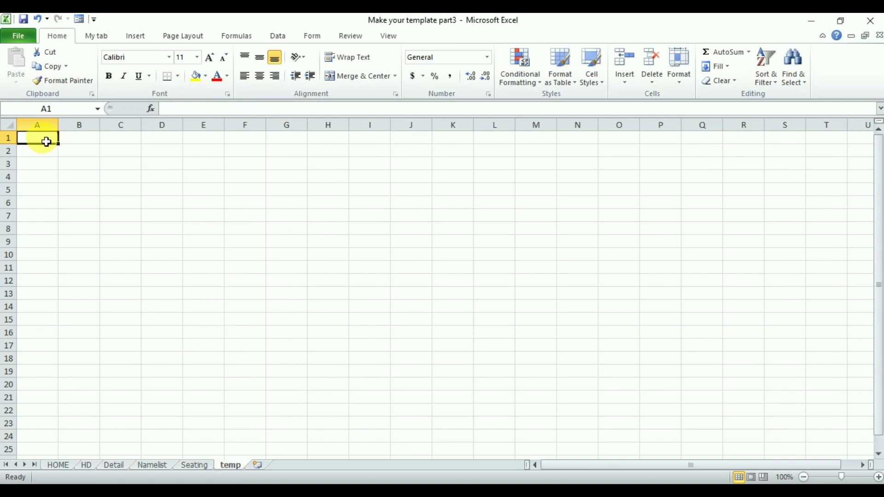
pyautogui.write('0')
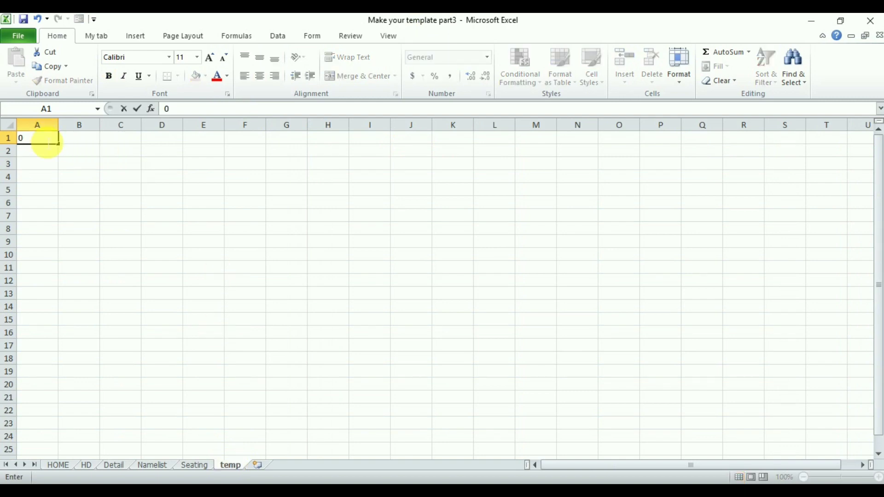
pyautogui.press('Return')
pyautogui.write('1')
pyautogui.press('Return')
pyautogui.write('2')
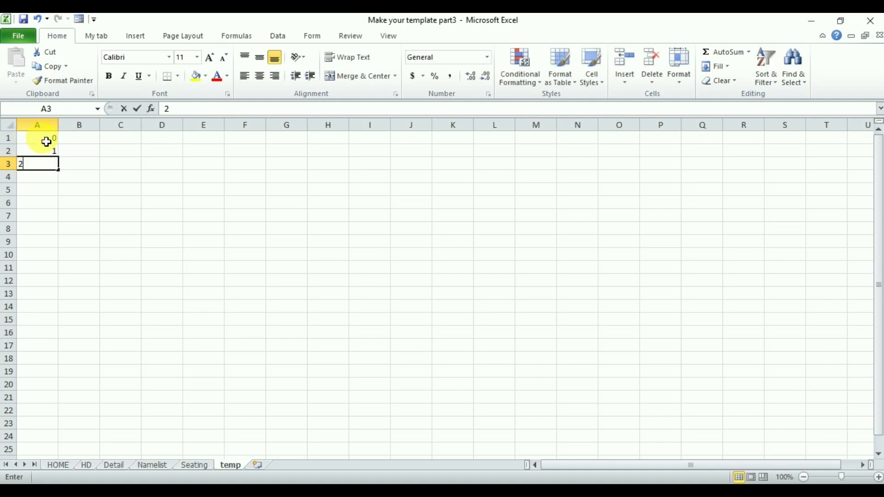
pyautogui.press('Return')
pyautogui.moveTo(46, 141); pyautogui.dragTo(50, 350)
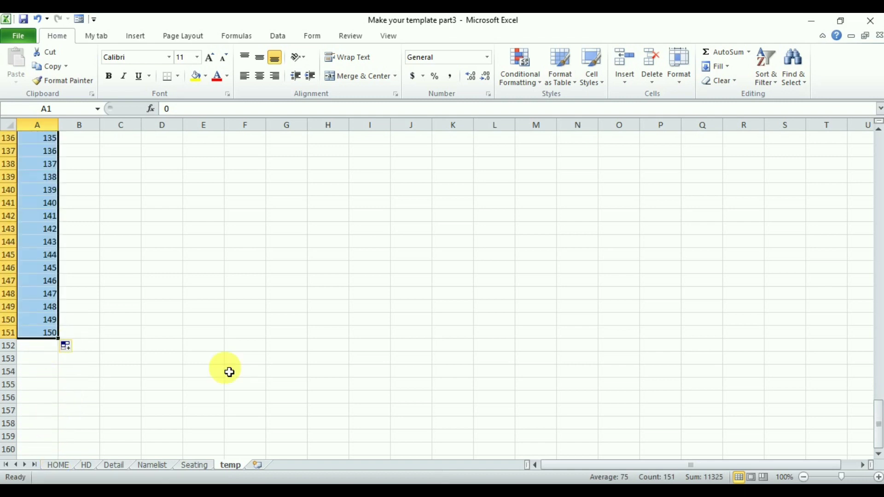
pyautogui.moveTo(878, 421); pyautogui.dragTo(870, 122)
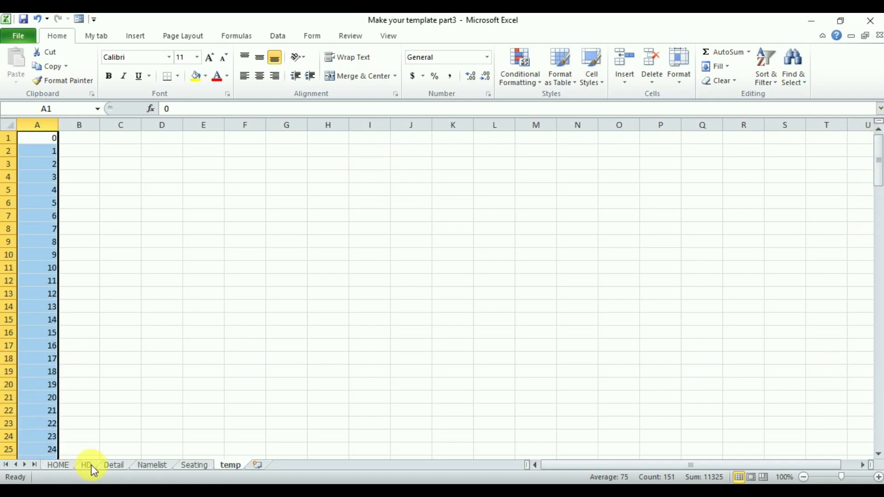
pyautogui.click(151, 465)
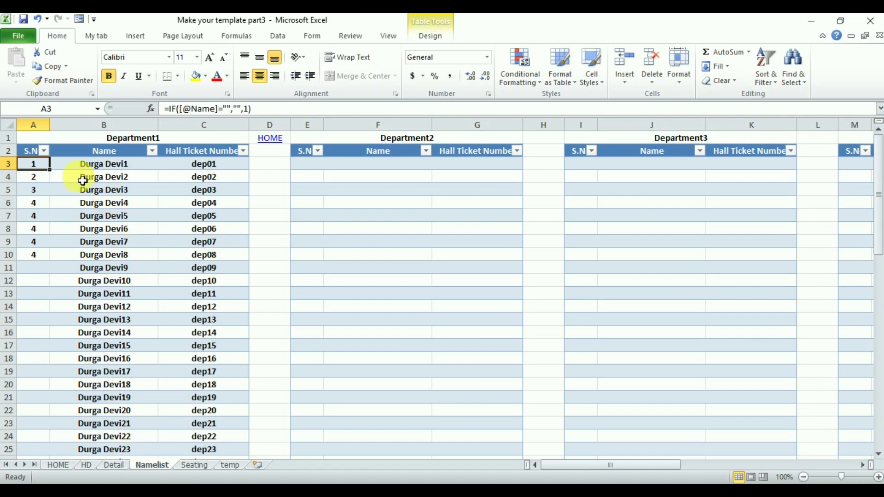
pyautogui.moveTo(268, 109); pyautogui.dragTo(149, 110)
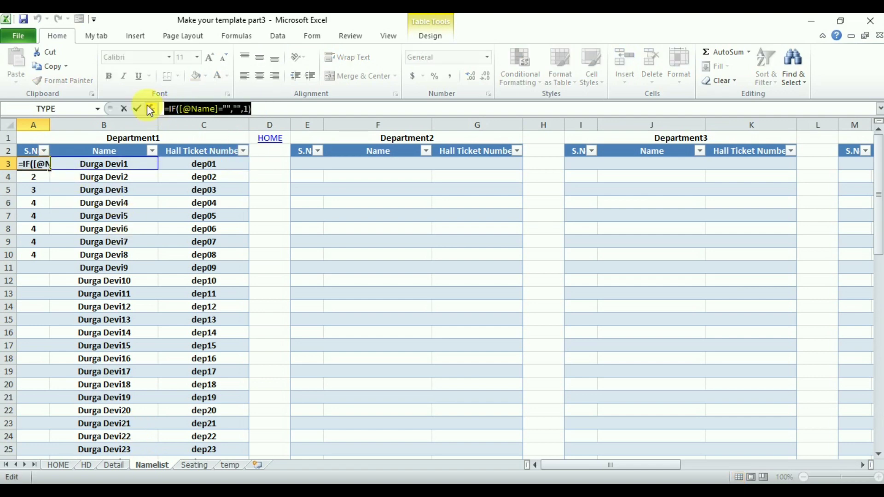
pyautogui.press('BackSpace')
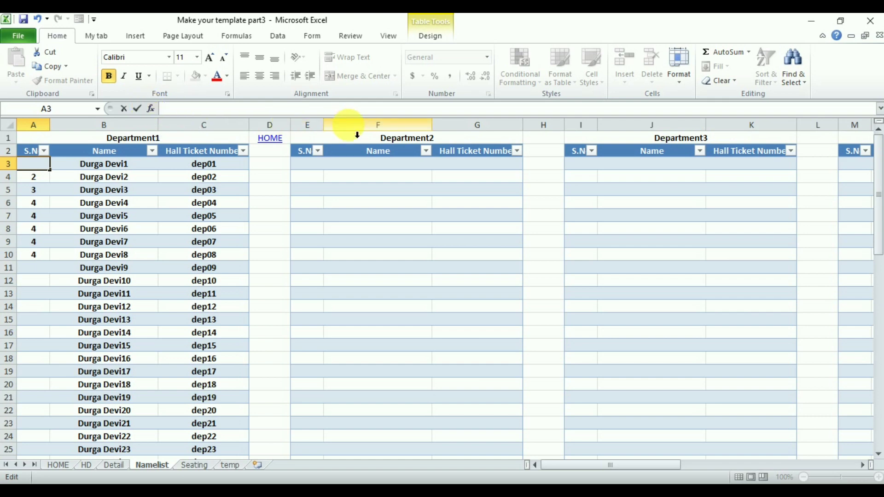
pyautogui.write('=')
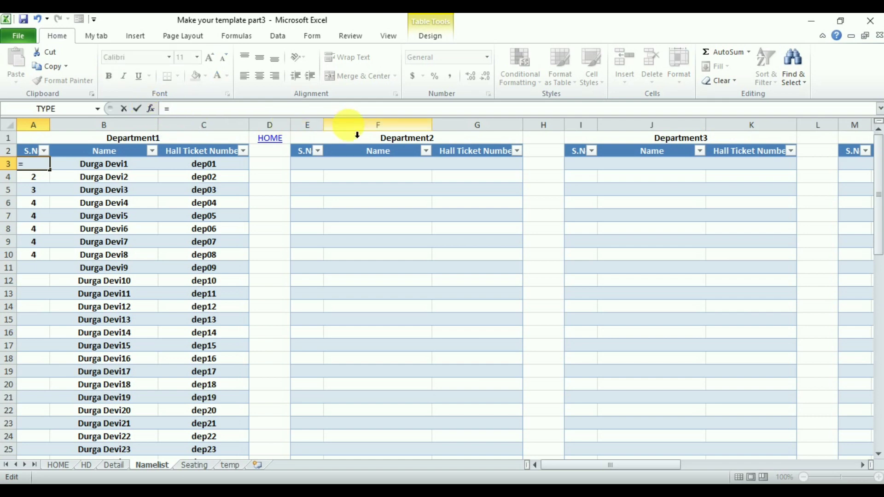
pyautogui.write('if')
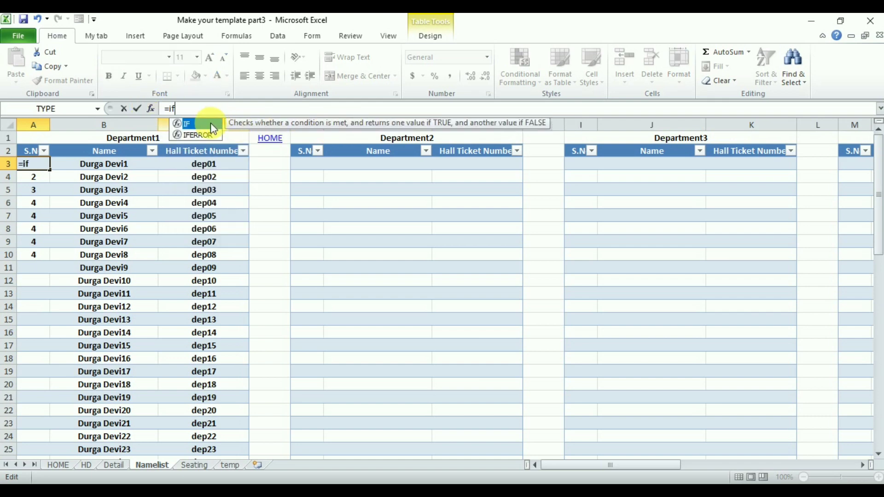
pyautogui.doubleClick(212, 125)
pyautogui.click(117, 168)
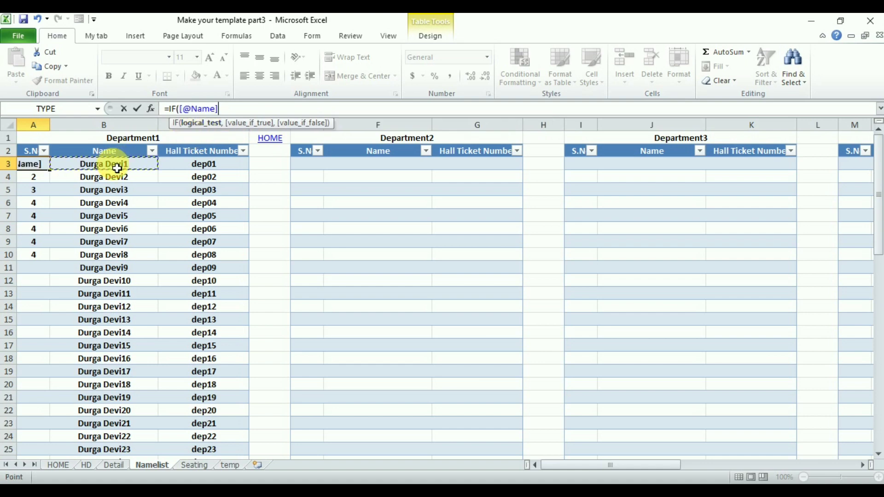
pyautogui.write('=')
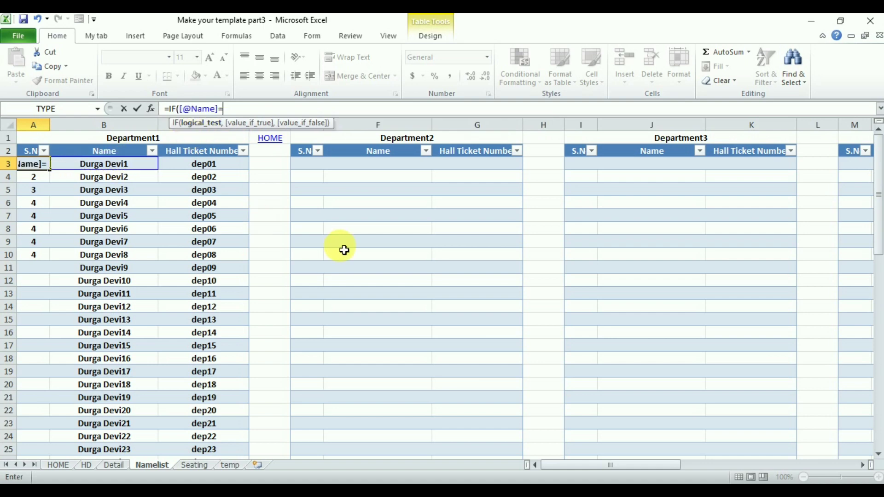
pyautogui.write('"",')
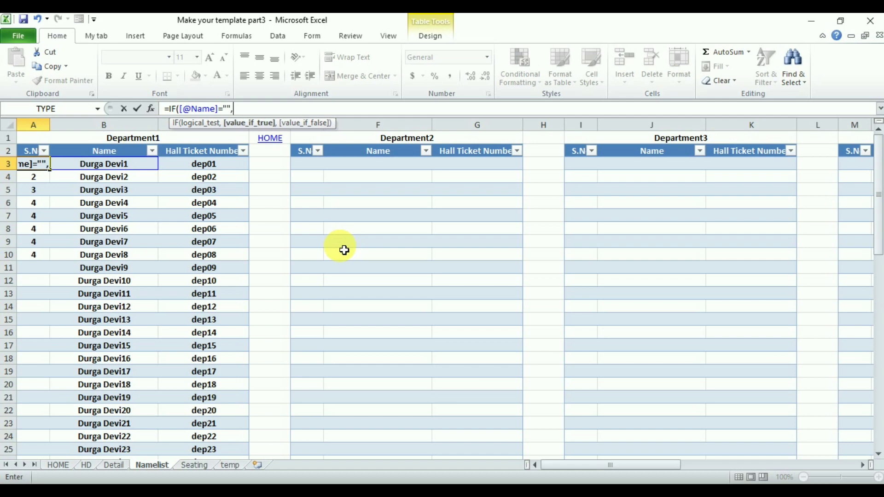
pyautogui.write('"",')
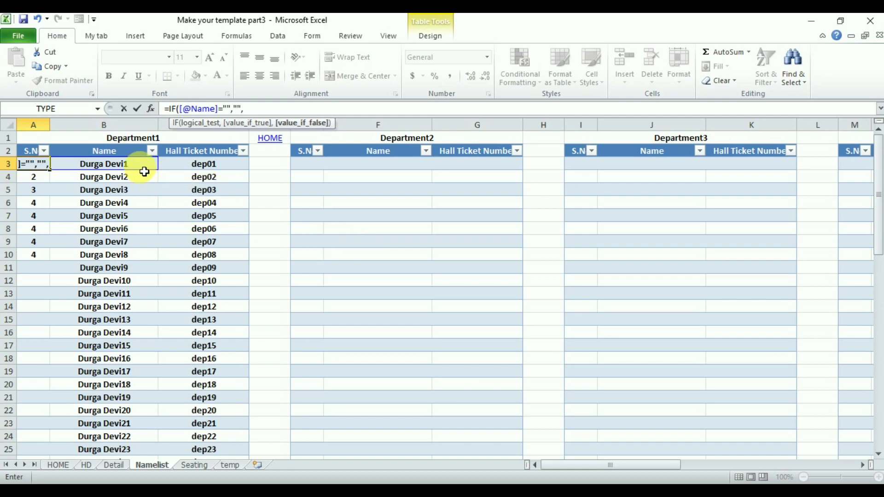
pyautogui.click(232, 465)
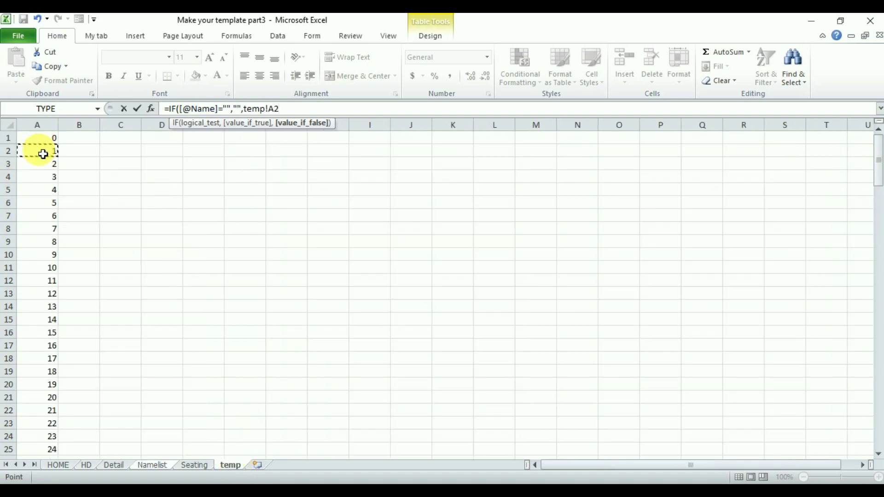
pyautogui.press('Return')
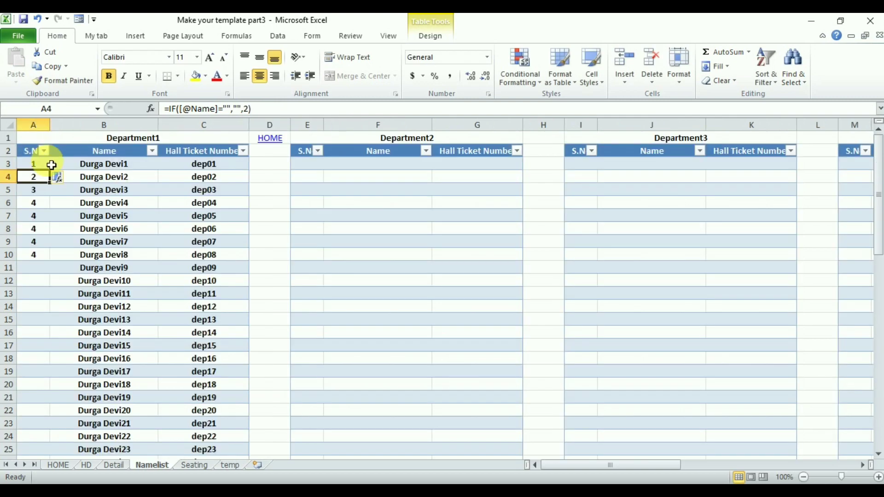
# Fill the temp-based S.N formula down column A through row 51
pyautogui.click(43, 169)
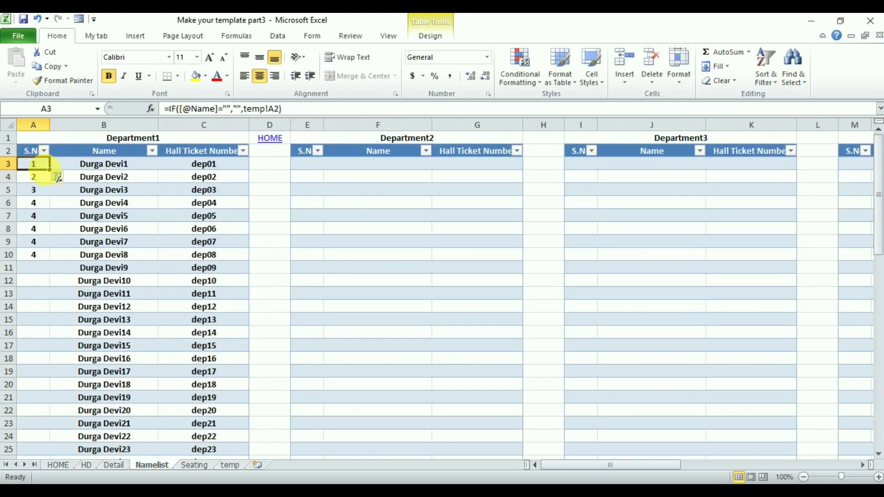
pyautogui.doubleClick(53, 177)
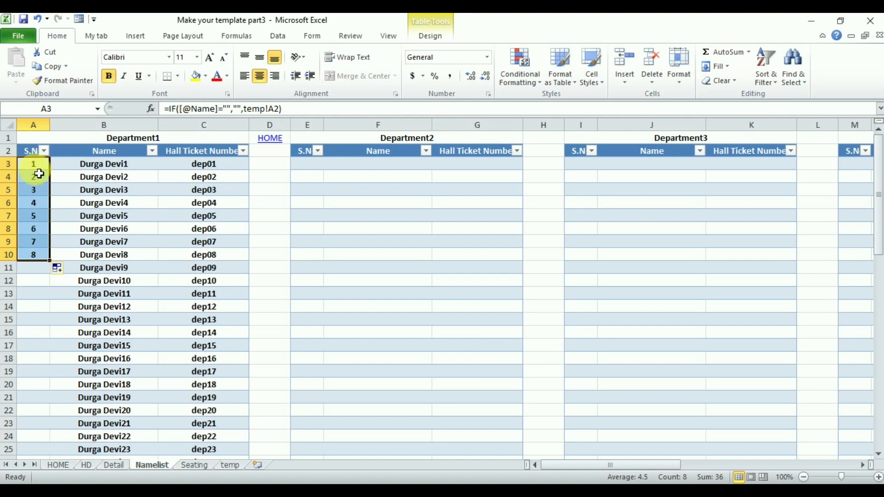
pyautogui.click(35, 167)
pyautogui.press('Down')
pyautogui.press('Down')
pyautogui.press('Down')
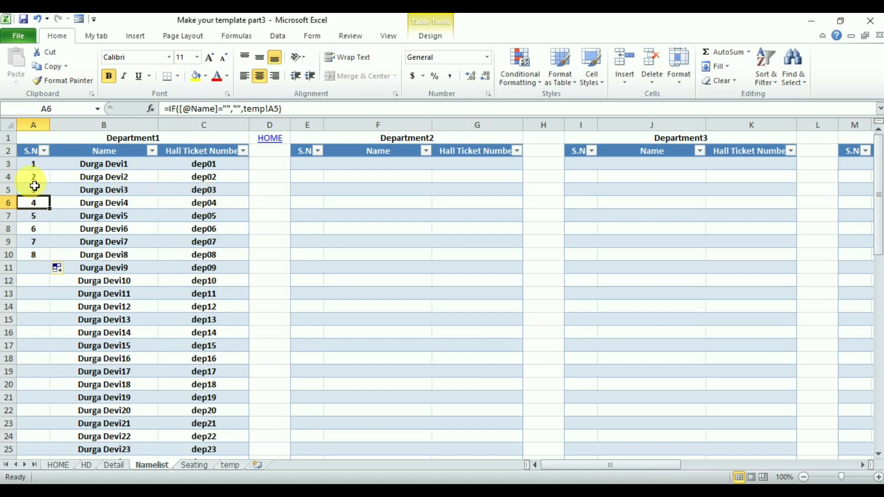
pyautogui.click(38, 165)
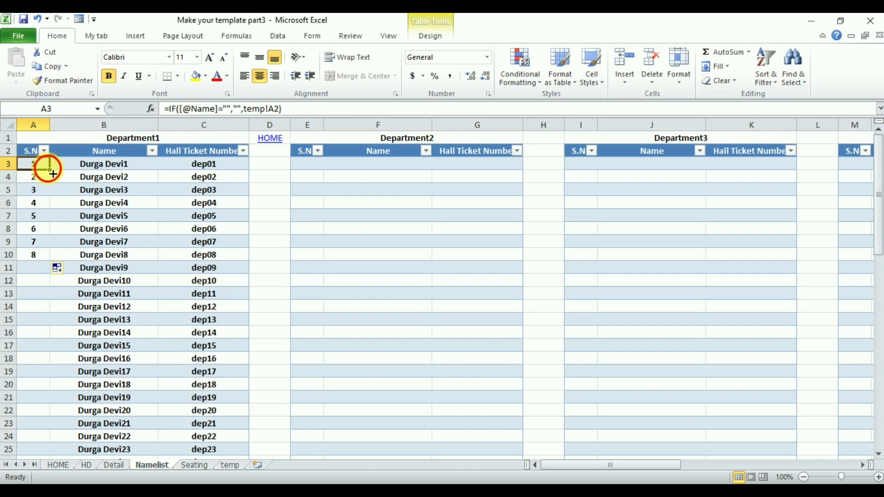
pyautogui.moveTo(53, 175); pyautogui.dragTo(34, 234)
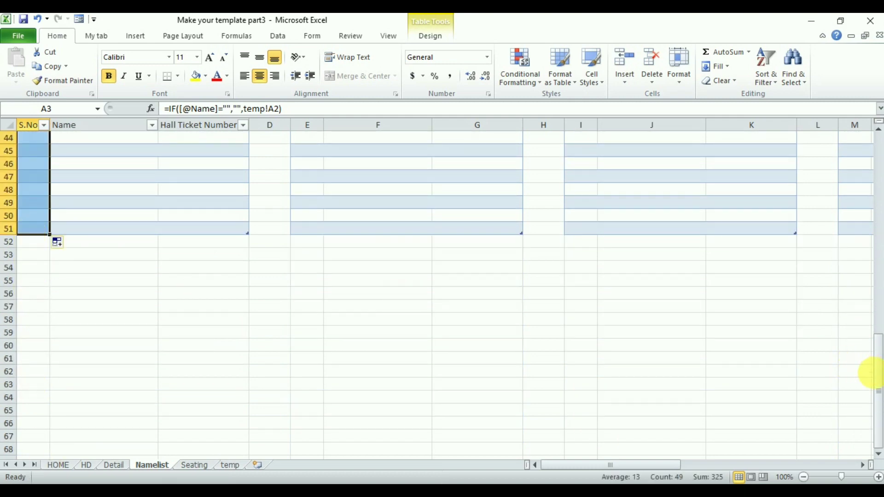
pyautogui.moveTo(876, 369); pyautogui.dragTo(876, 344)
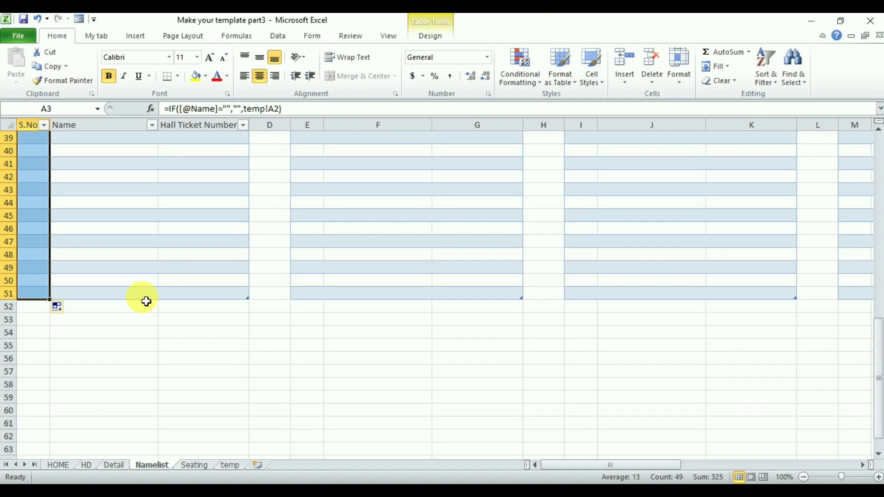
pyautogui.click(35, 293)
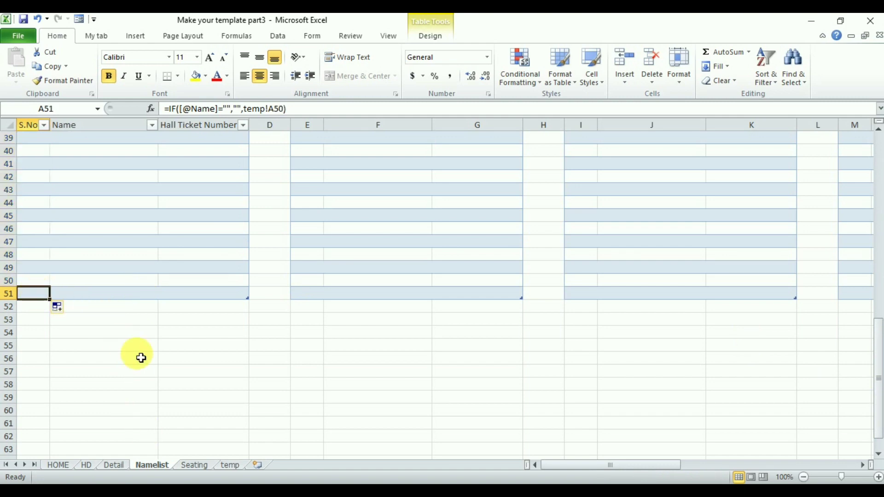
pyautogui.press('Up')
pyautogui.press('Up')
pyautogui.press('Up')
pyautogui.press('Up')
pyautogui.press('Up')
pyautogui.press('Up')
pyautogui.press('Up')
pyautogui.press('Up')
pyautogui.press('Up')
pyautogui.press('Up')
pyautogui.press('Up')
pyautogui.press('Up')
pyautogui.press('Up')
pyautogui.press('Up')
pyautogui.press('Up')
pyautogui.press('Up')
pyautogui.press('Up')
pyautogui.press('Up')
pyautogui.press('Up')
pyautogui.press('Up')
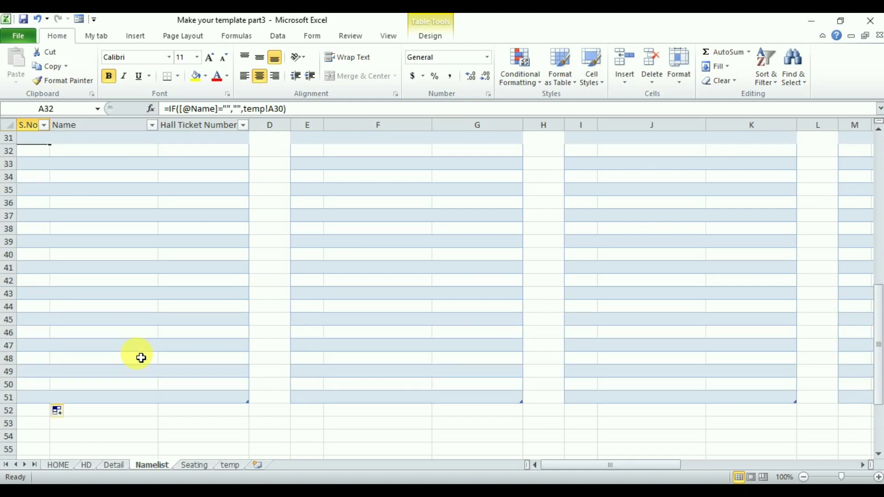
pyautogui.press('Up')
pyautogui.press('Up')
pyautogui.press('Up')
pyautogui.press('Up')
pyautogui.press('Up')
pyautogui.press('Up')
pyautogui.press('Up')
pyautogui.press('Up')
pyautogui.press('Up')
pyautogui.press('Up')
pyautogui.press('Up')
pyautogui.press('Up')
pyautogui.press('Up')
pyautogui.press('Up')
pyautogui.press('Up')
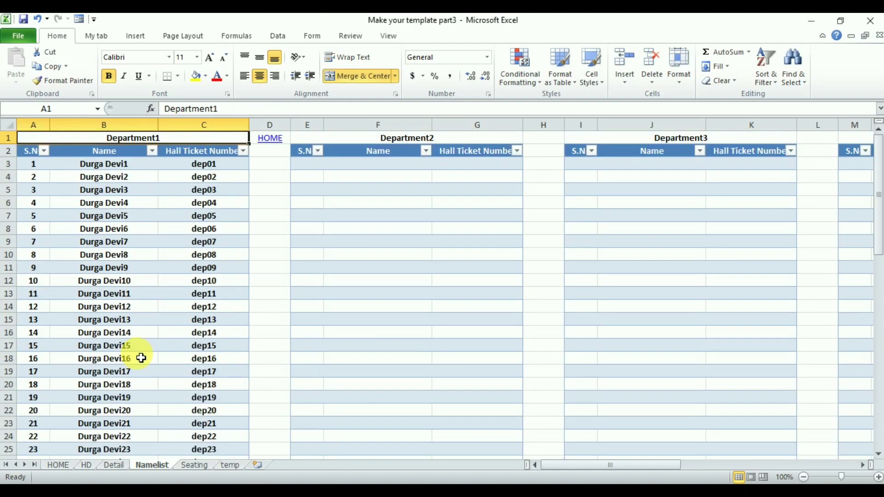
pyautogui.click(38, 167)
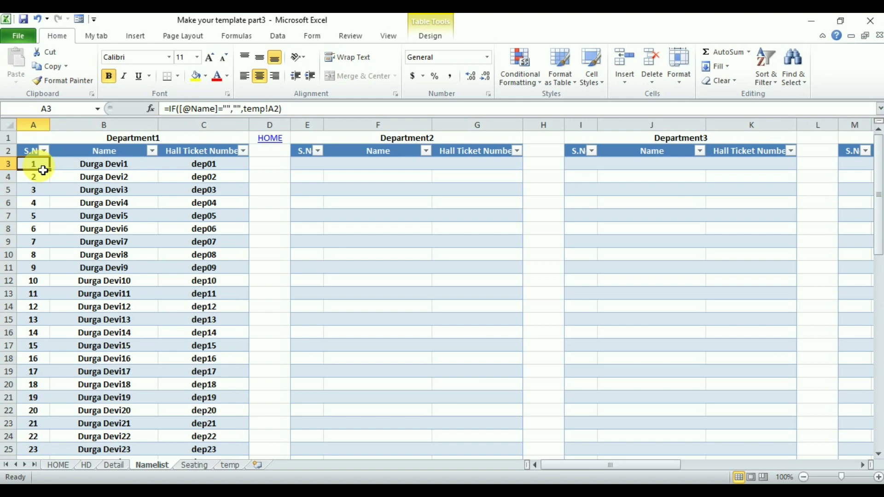
# Copy A3's S.N formula into Department2's E3 and adjust its temp reference
pyautogui.click(49, 65)
pyautogui.click(308, 166)
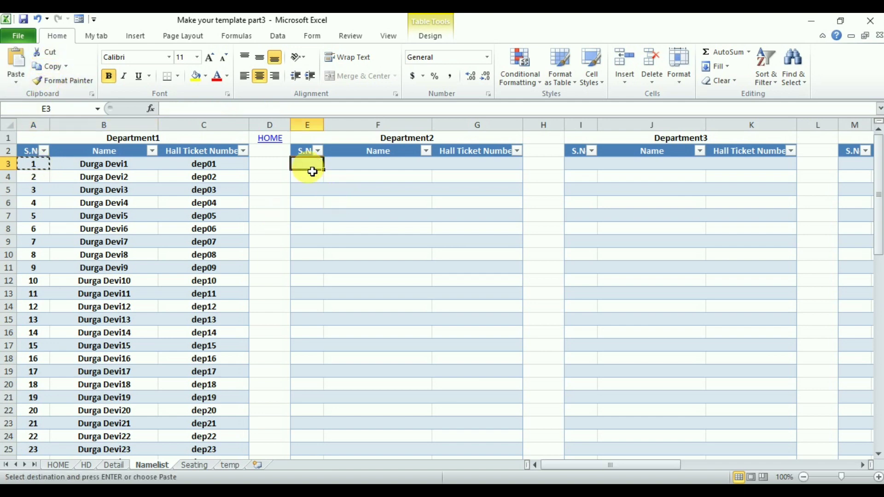
pyautogui.click(16, 60)
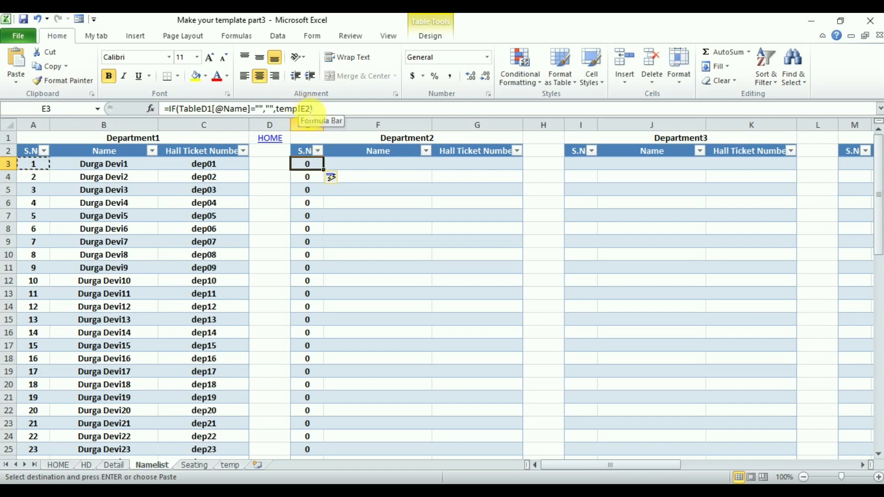
pyautogui.click(305, 108)
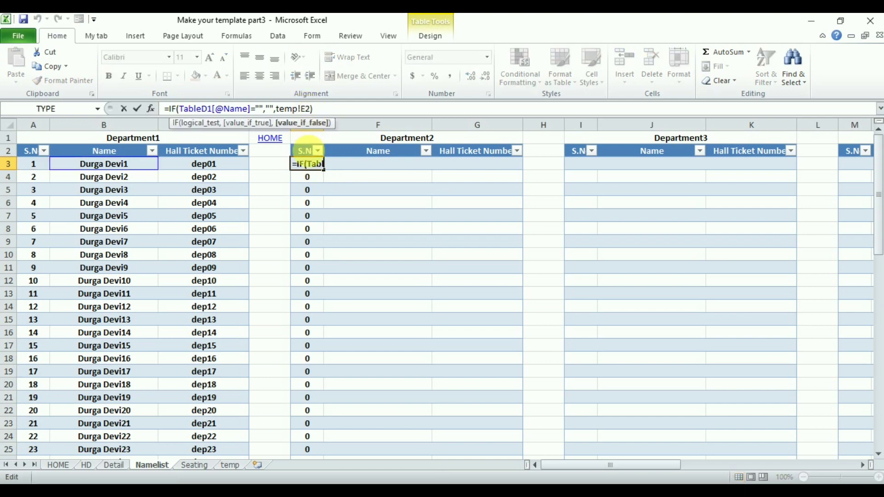
pyautogui.hotkey('ctrl', 'Return')
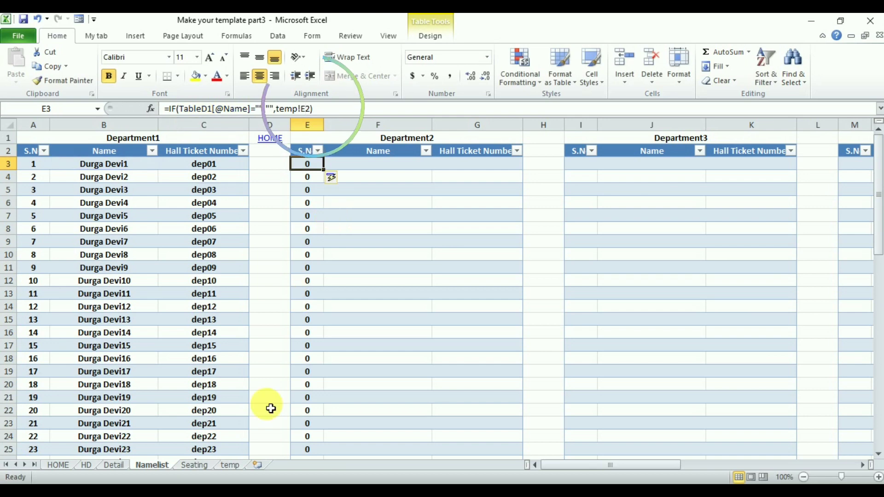
# Check the value in temp cell A2, then return to A3 on Namelist
pyautogui.click(230, 465)
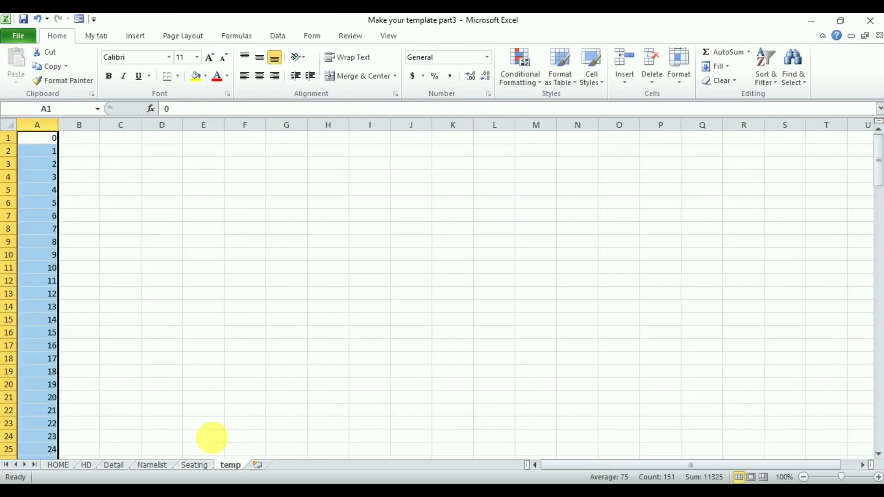
pyautogui.click(44, 153)
pyautogui.click(152, 465)
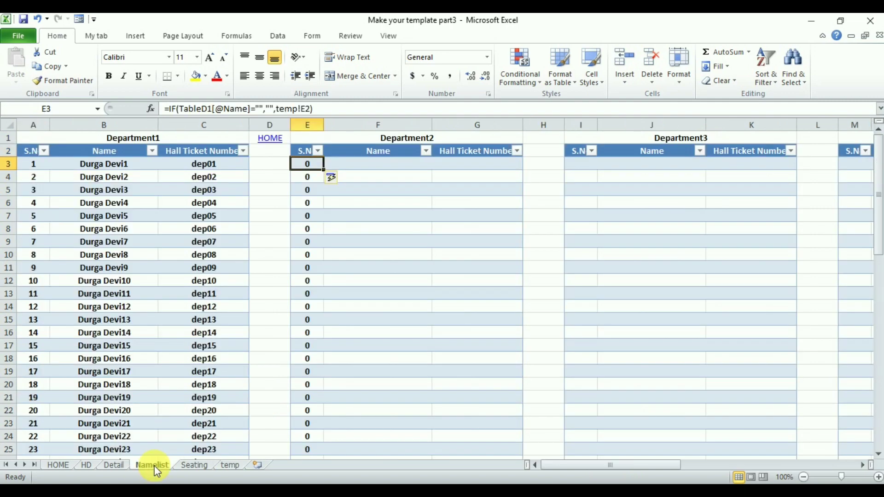
pyautogui.click(43, 172)
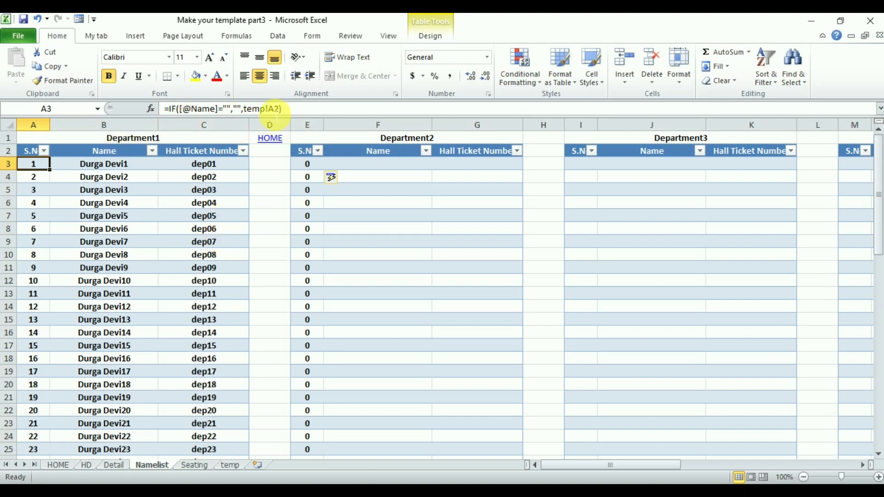
# Lock the column in A3's temp reference so it reads temp!$A2
pyautogui.click(275, 109)
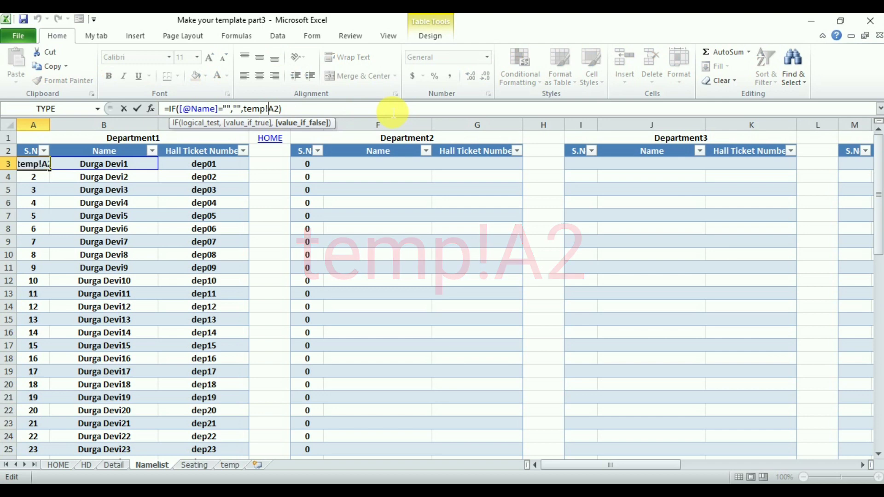
pyautogui.write('$')
pyautogui.press('Return')
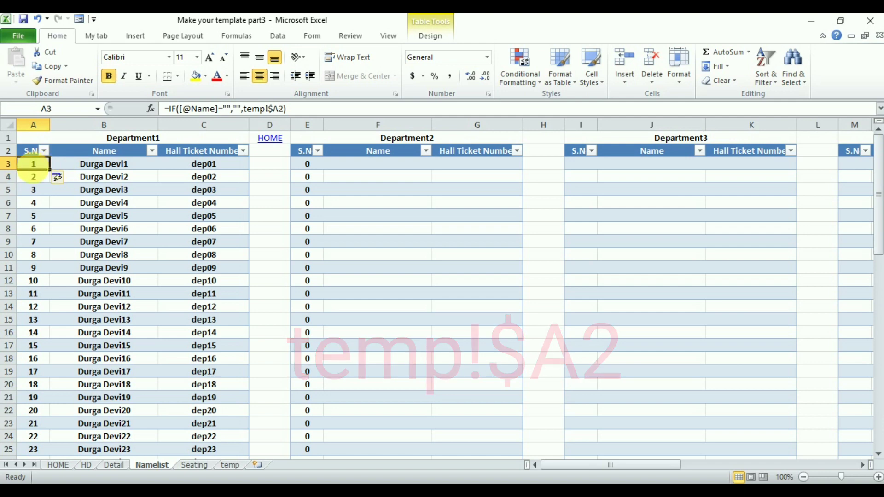
pyautogui.click(40, 179)
pyautogui.click(47, 167)
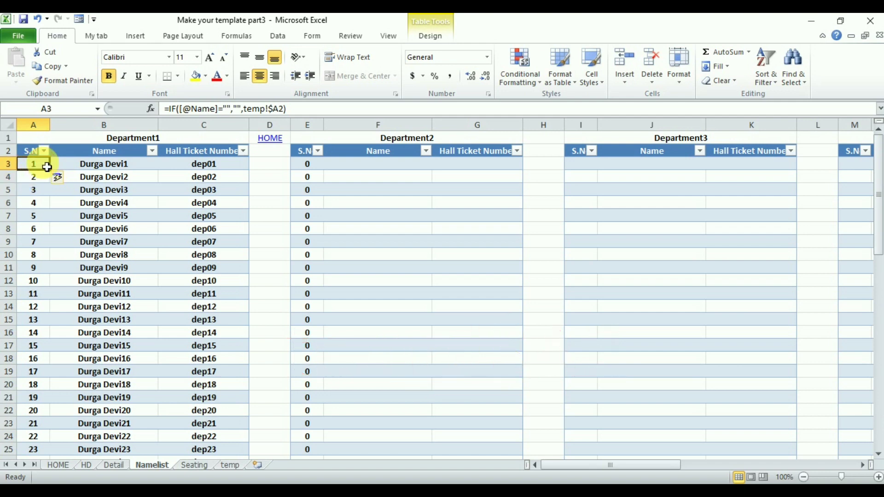
# Paste the formula into Department2's E3 and change its table reference to 2
pyautogui.click(56, 65)
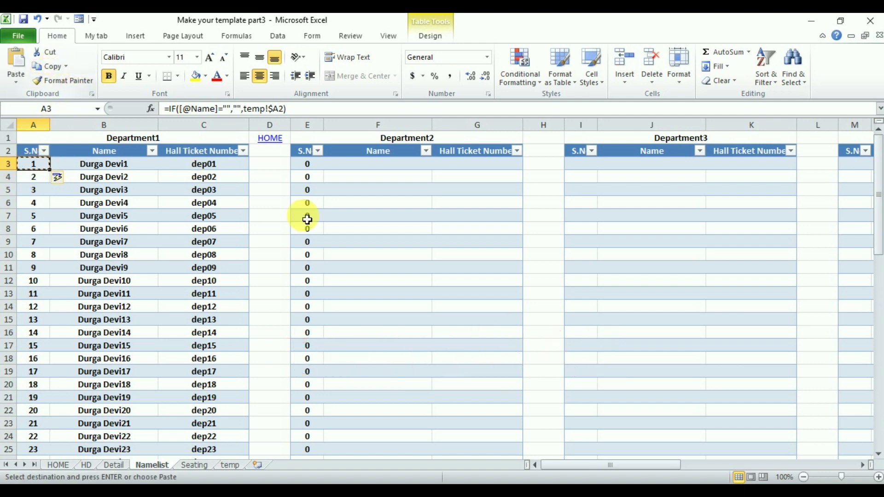
pyautogui.click(313, 169)
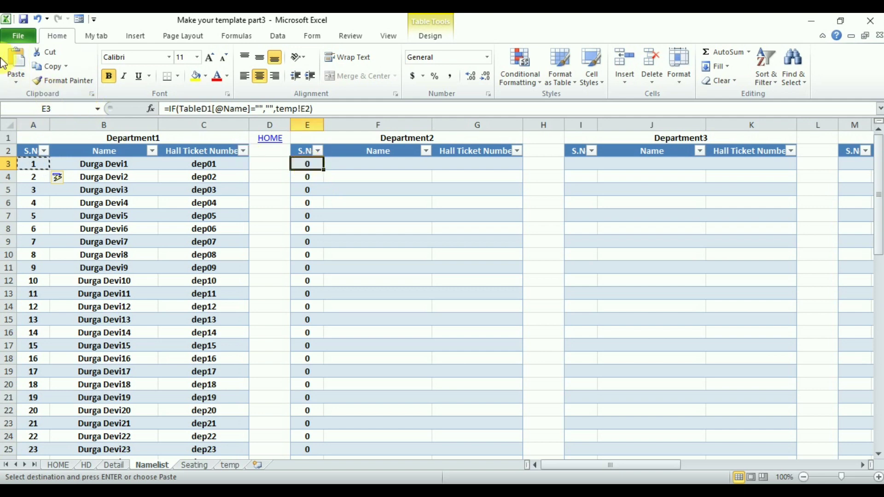
pyautogui.click(18, 60)
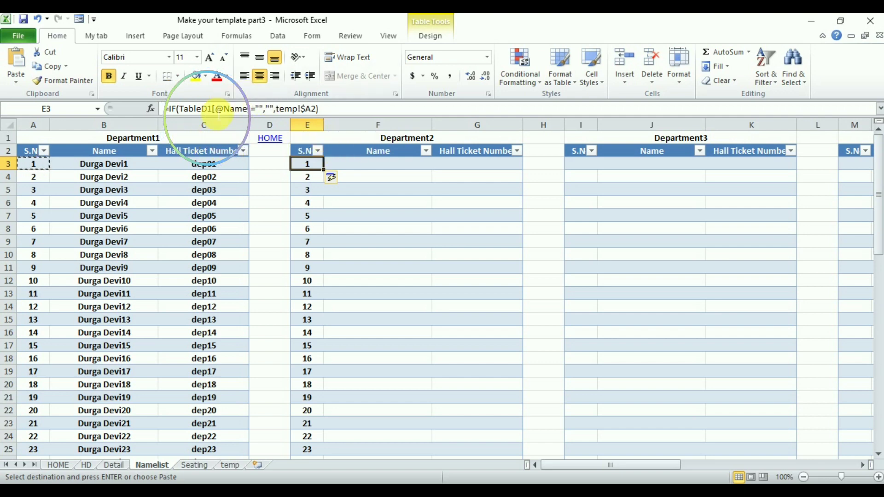
pyautogui.click(212, 109)
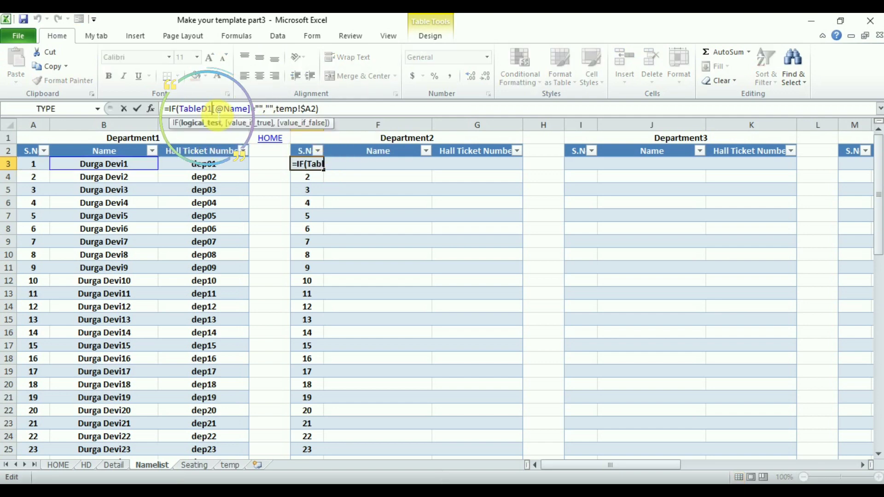
pyautogui.press('BackSpace')
pyautogui.write('2')
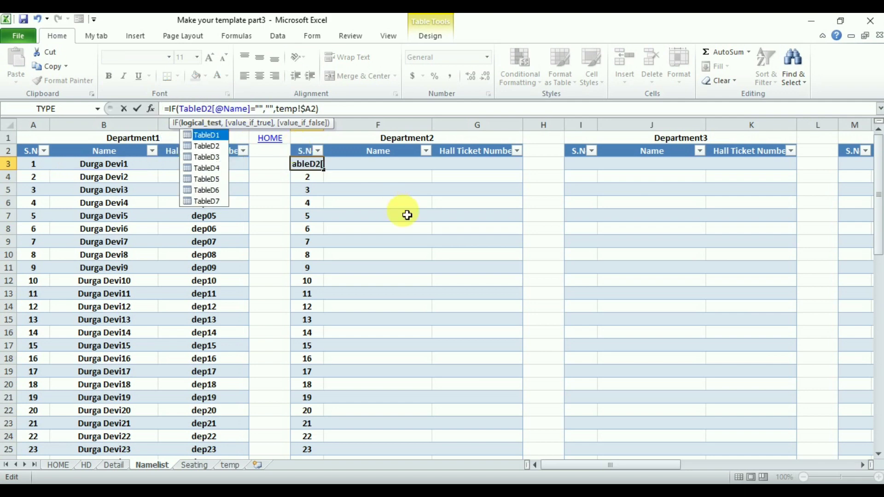
pyautogui.press('Return')
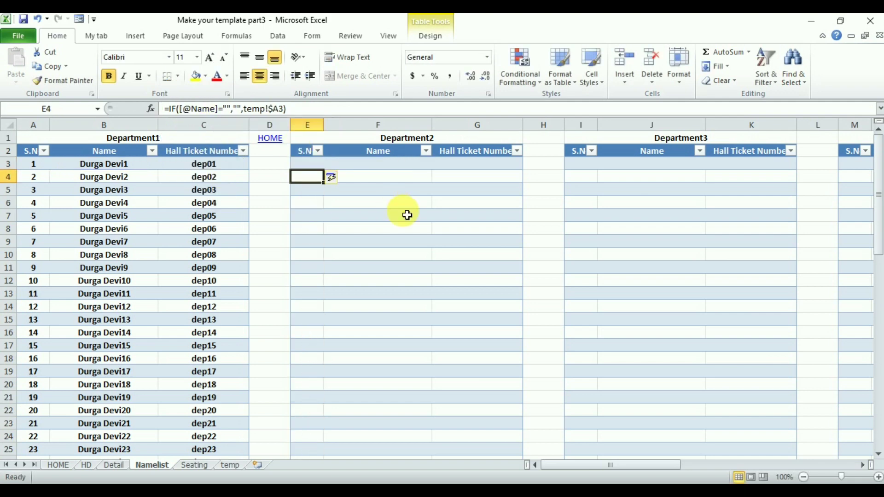
pyautogui.click(319, 169)
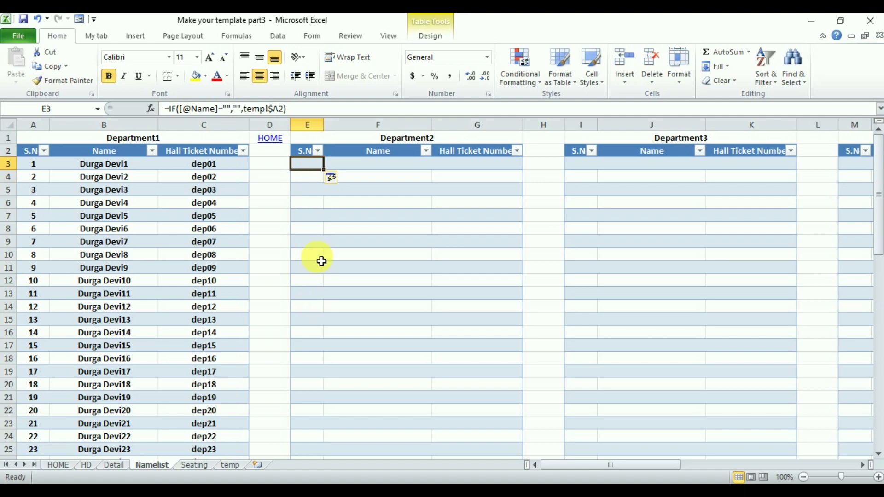
pyautogui.click(307, 181)
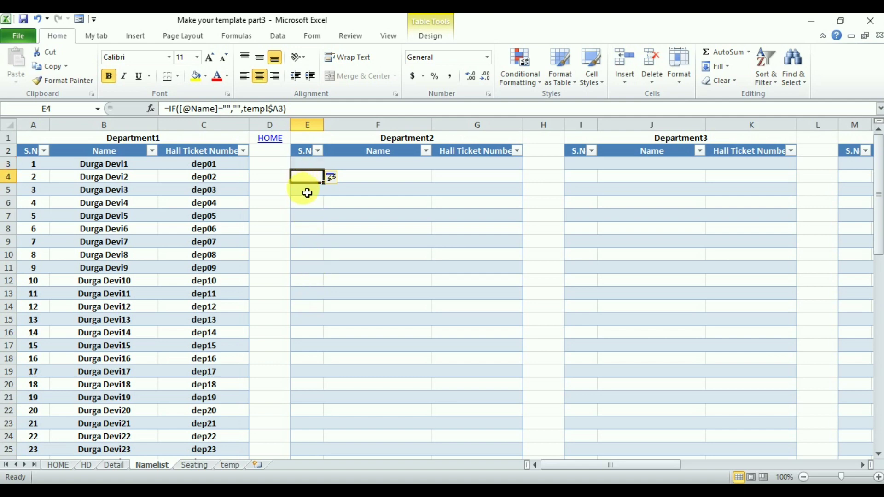
pyautogui.click(307, 193)
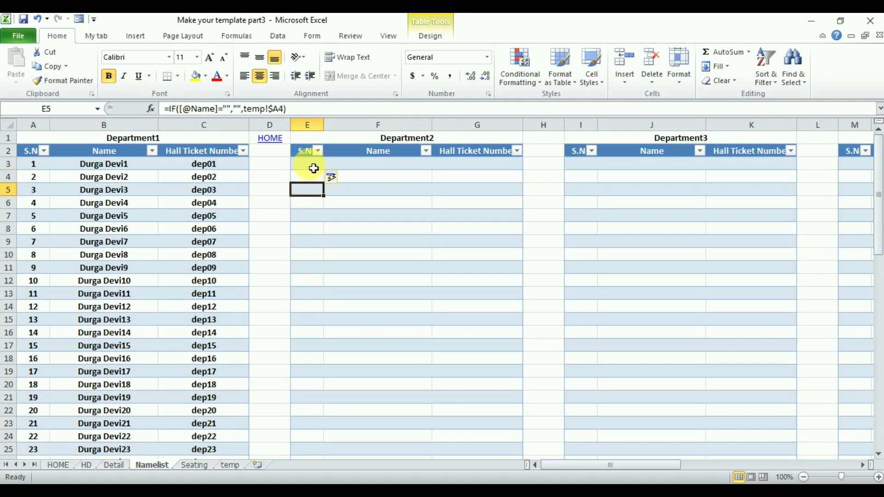
pyautogui.click(313, 169)
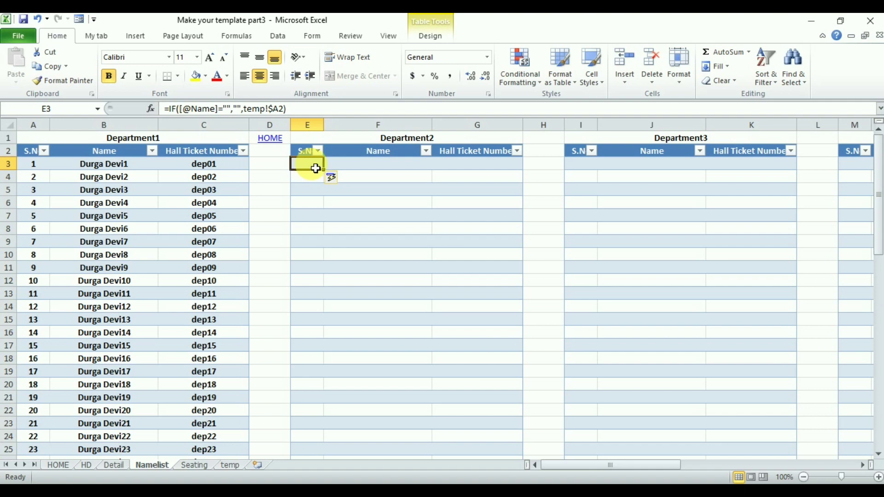
# Copy the formula into Department3's S.No column, changing the table number to 3
pyautogui.click(53, 73)
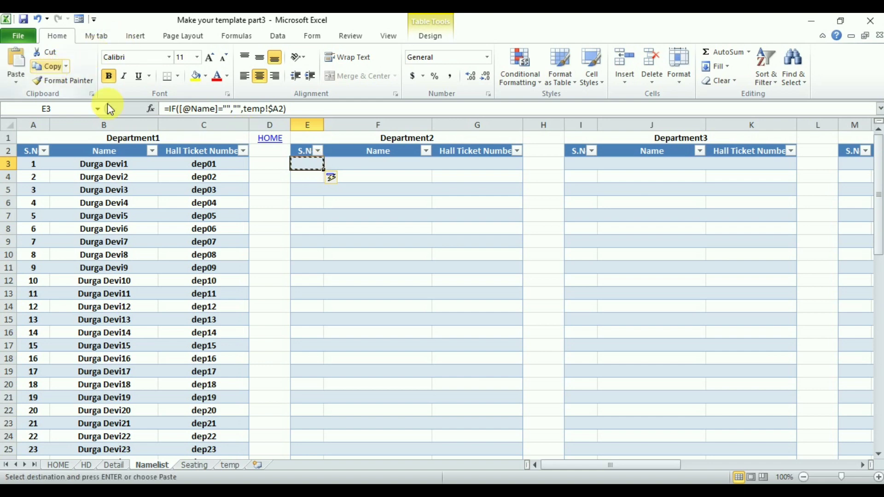
pyautogui.click(586, 166)
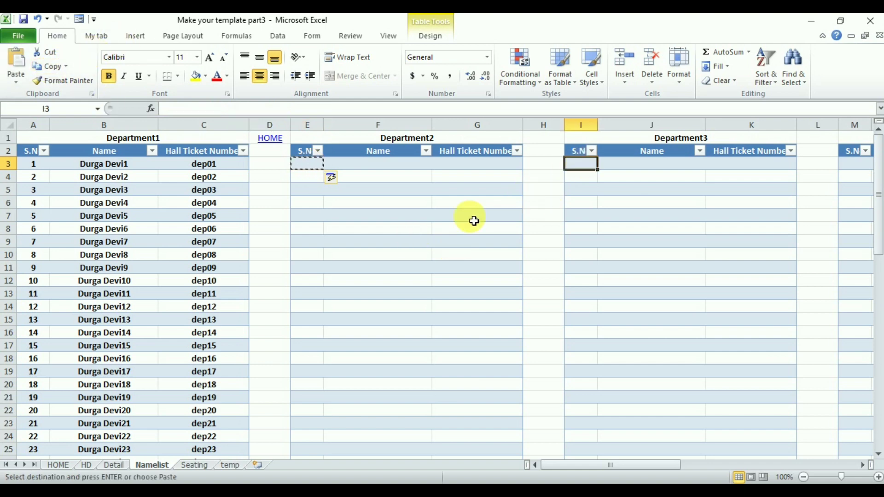
pyautogui.click(15, 59)
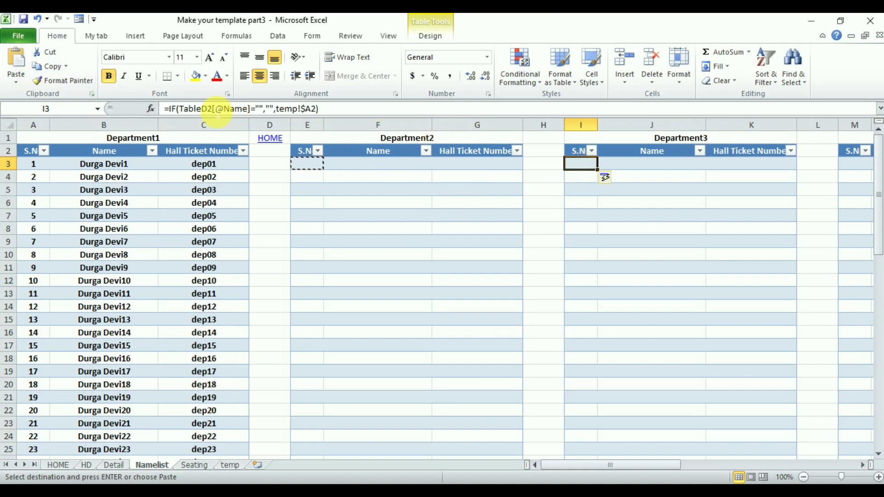
pyautogui.click(216, 110)
pyautogui.press('BackSpace')
pyautogui.write('3')
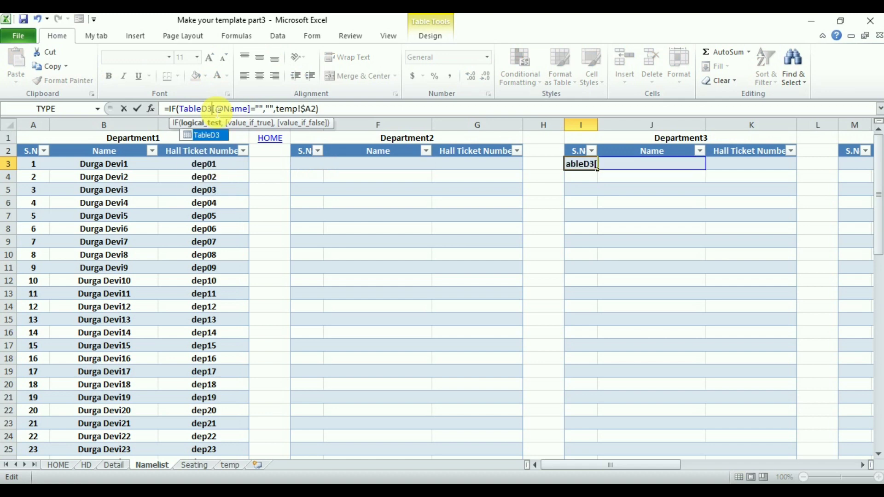
pyautogui.press('Return')
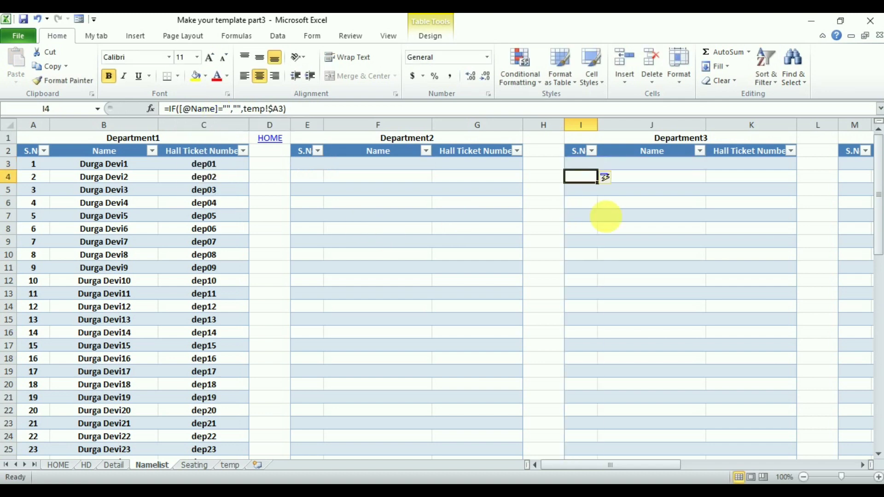
pyautogui.click(587, 166)
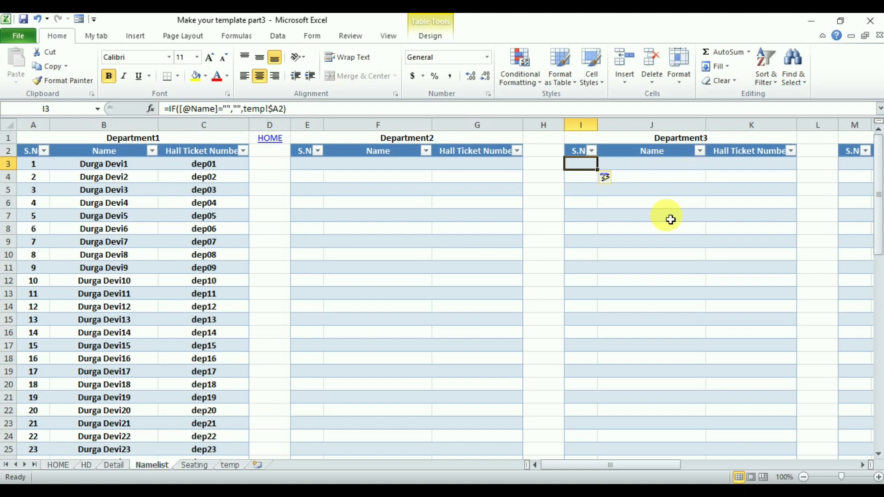
pyautogui.click(865, 466)
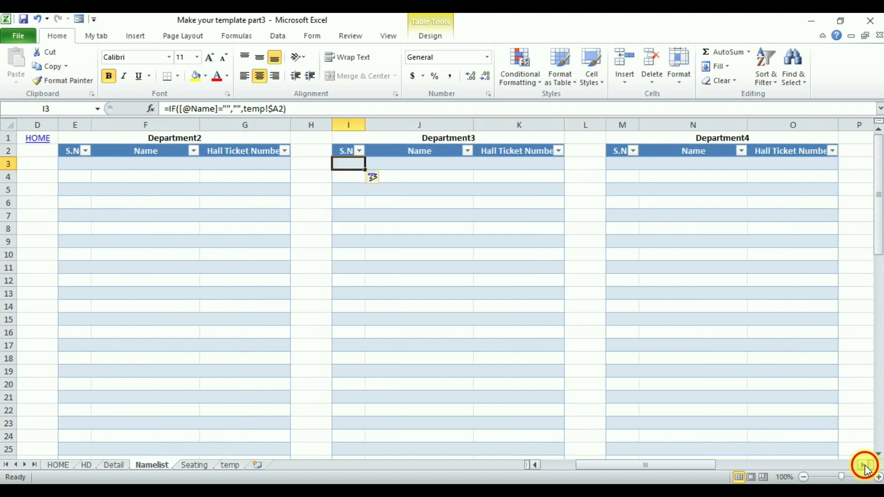
# Paste the formula into the Department4 and Department5 S.No columns, correcting Department4's table reference
pyautogui.click(54, 68)
pyautogui.click(444, 164)
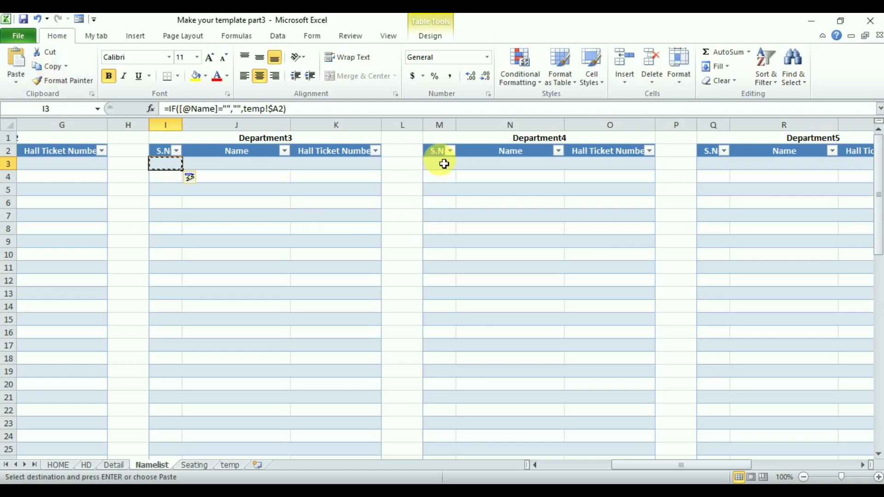
pyautogui.click(16, 60)
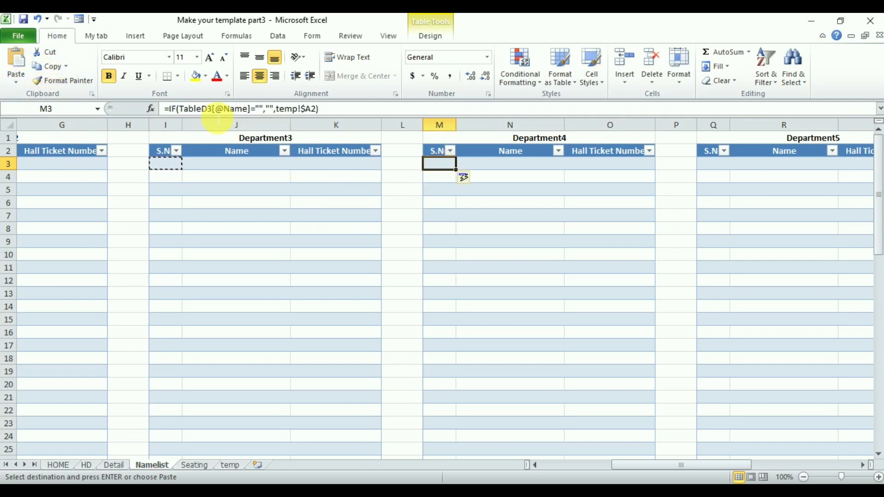
pyautogui.doubleClick(197, 109)
pyautogui.press('Delete')
pyautogui.press('Return')
pyautogui.click(437, 164)
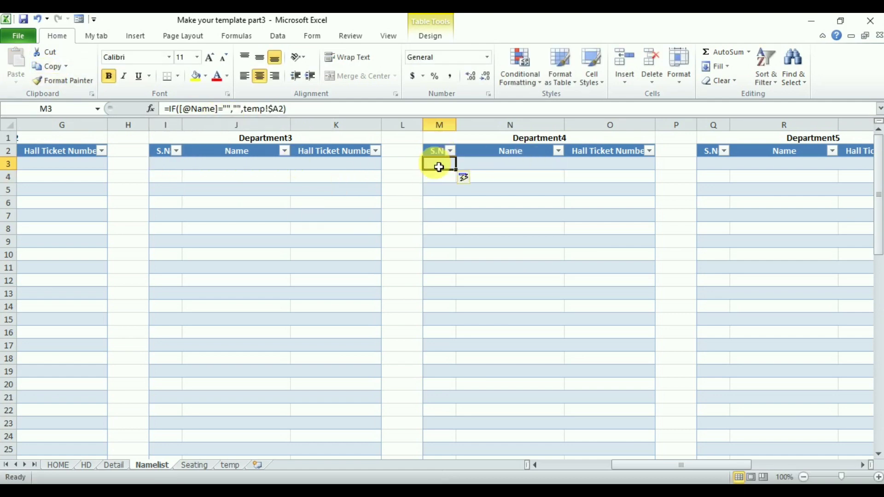
pyautogui.click(46, 66)
pyautogui.click(717, 166)
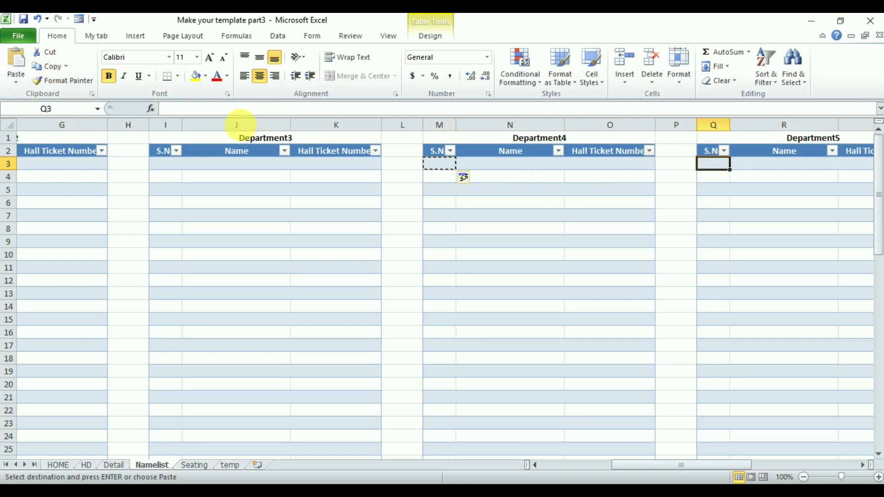
pyautogui.click(16, 59)
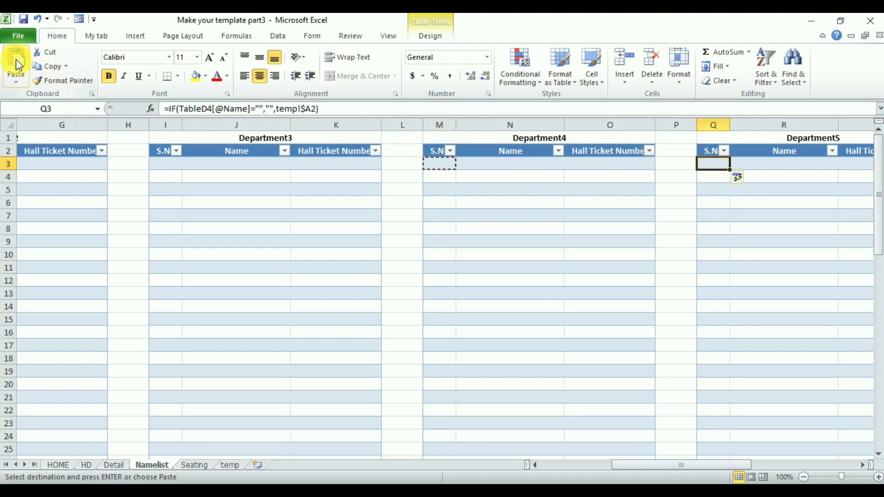
# Correct the pasted S.No formula in Q3 so it references the Department5 table
pyautogui.click(212, 109)
pyautogui.press('BackSpace')
pyautogui.write('5')
pyautogui.press('Return')
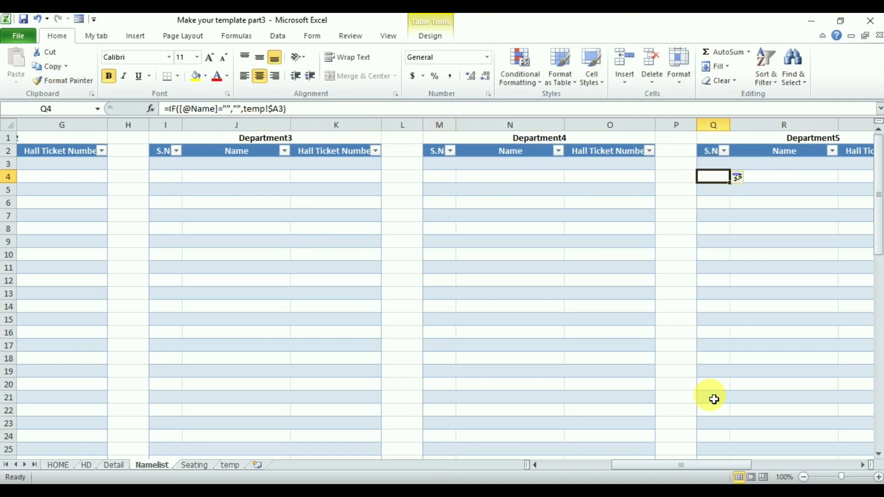
pyautogui.click(863, 465)
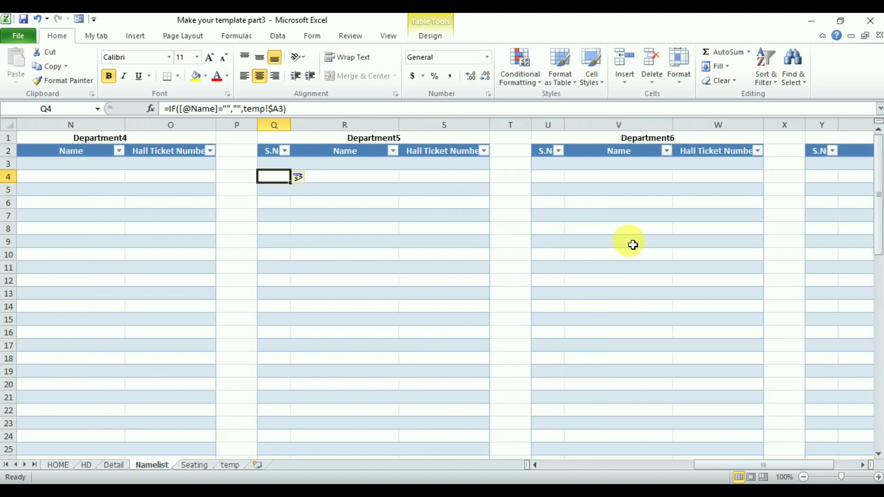
# Copy the S.No formula from Q3 to U3 and fix its table reference for Department6
pyautogui.click(547, 164)
pyautogui.click(283, 165)
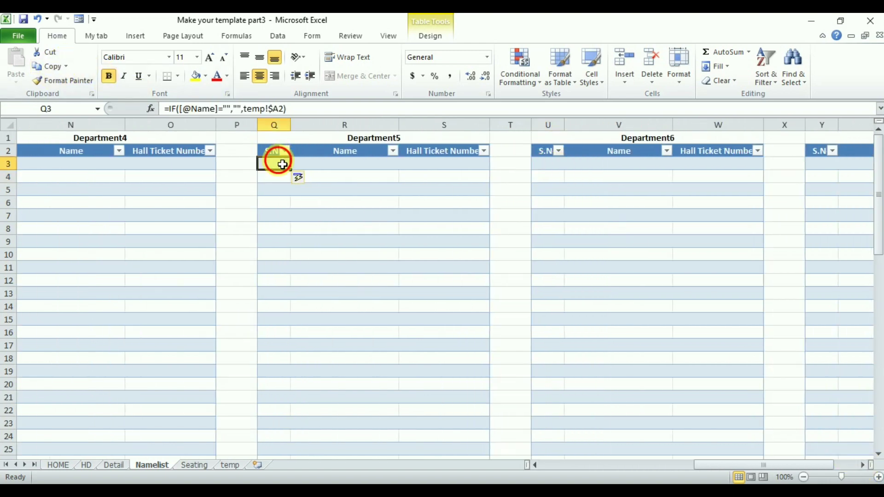
pyautogui.click(46, 66)
pyautogui.click(551, 164)
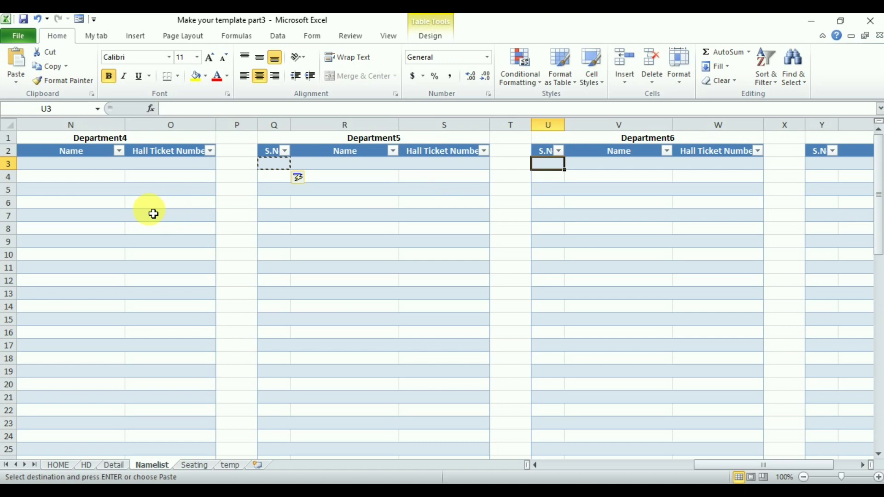
pyautogui.click(14, 60)
pyautogui.click(212, 109)
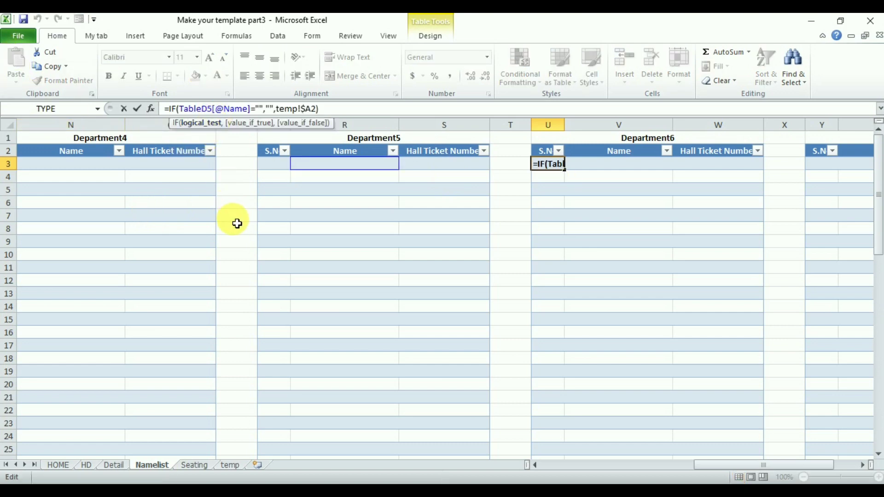
pyautogui.press('BackSpace')
pyautogui.press('BackSpace')
pyautogui.press('BackSpace')
pyautogui.press('BackSpace')
pyautogui.press('BackSpace')
pyautogui.press('BackSpace')
pyautogui.press('BackSpace')
pyautogui.press('Return')
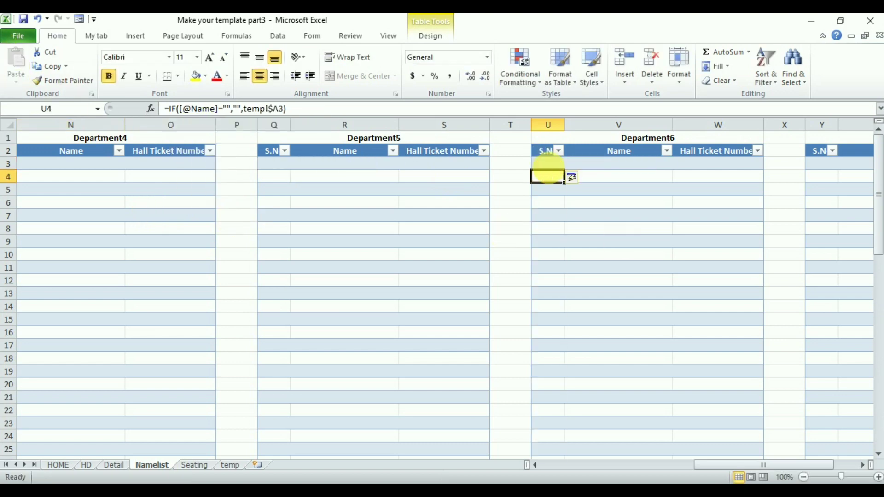
# Copy the formula from U3 to Y3 and change its table number to 7 for Department7
pyautogui.click(546, 165)
pyautogui.click(52, 68)
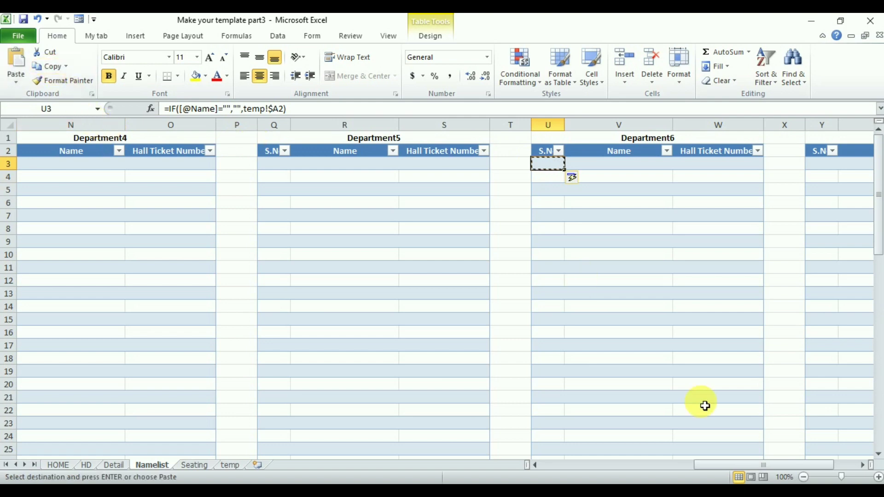
pyautogui.click(863, 465)
pyautogui.click(863, 465)
pyautogui.click(863, 465)
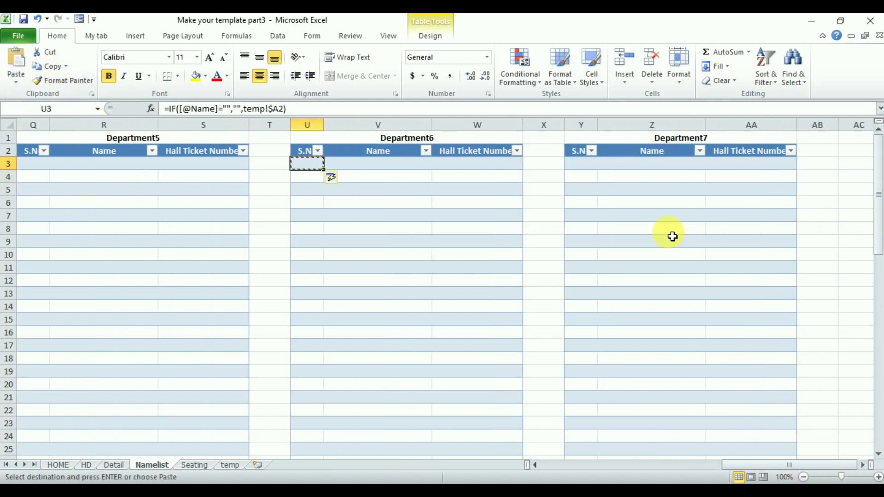
pyautogui.click(584, 164)
pyautogui.click(17, 60)
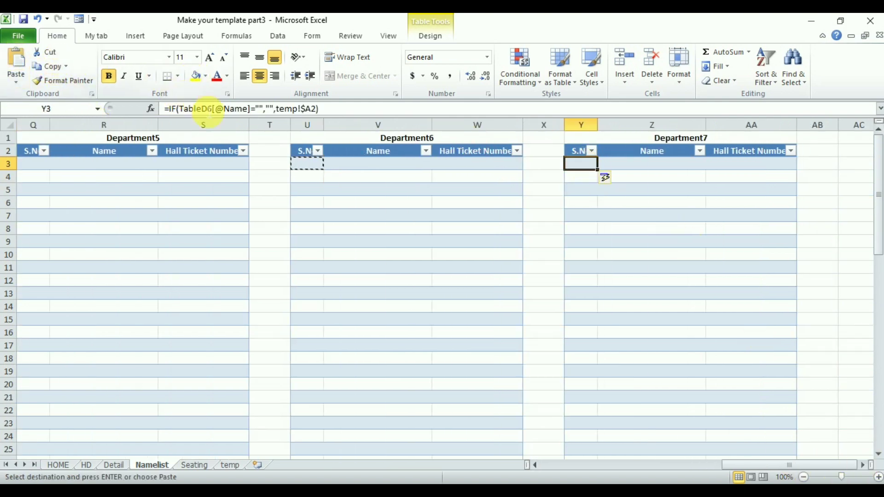
pyautogui.click(213, 108)
pyautogui.press('BackSpace')
pyautogui.write('7')
pyautogui.press('Return')
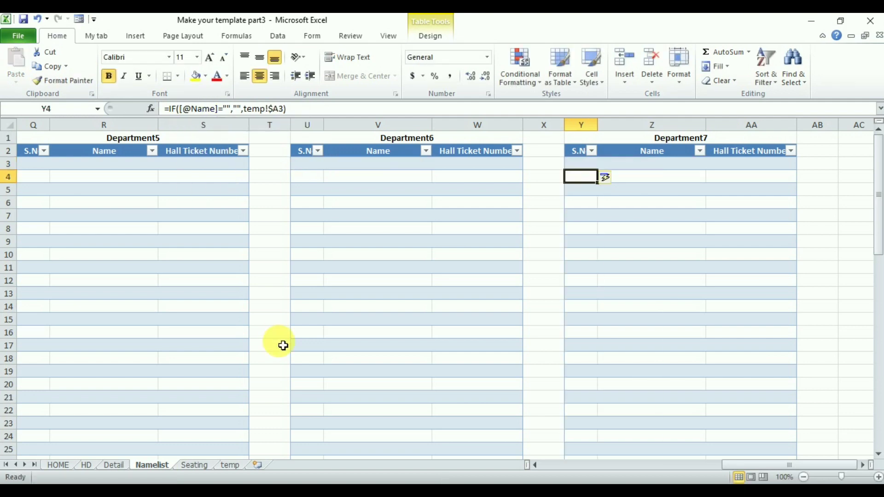
pyautogui.click(583, 164)
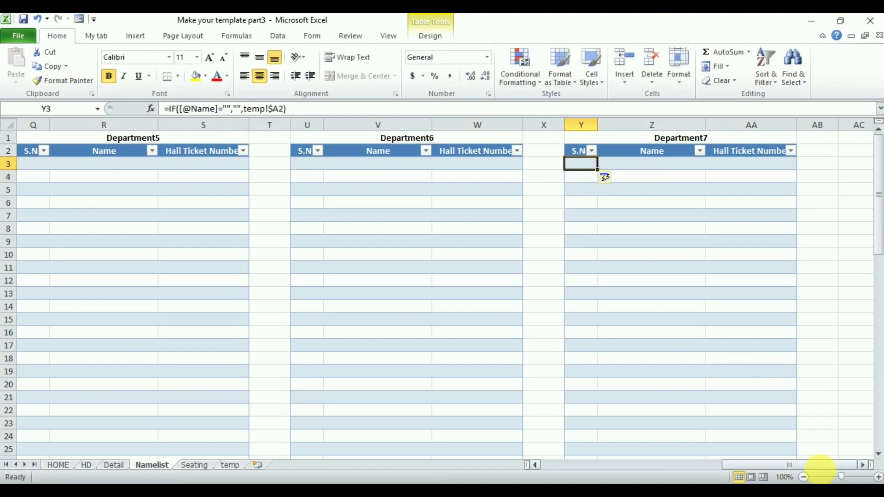
pyautogui.moveTo(821, 467); pyautogui.dragTo(567, 464)
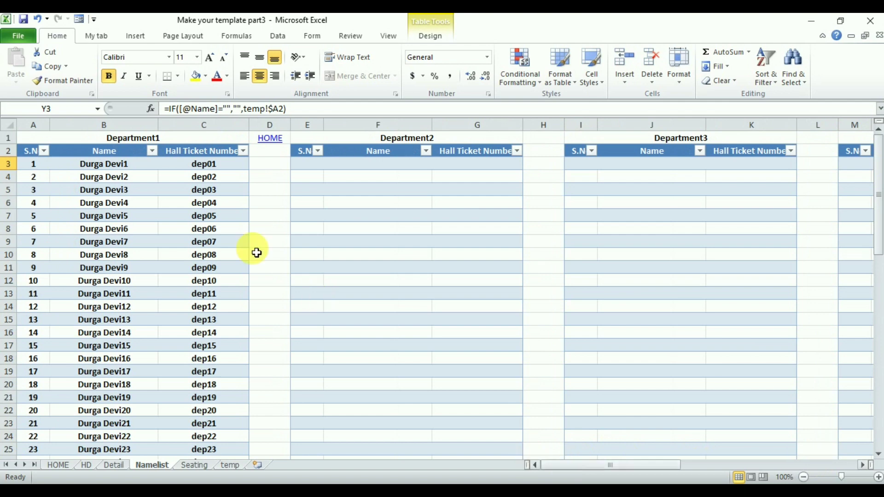
# Enter a sample student name and hall ticket dep2001 in Department2's first row
pyautogui.click(102, 168)
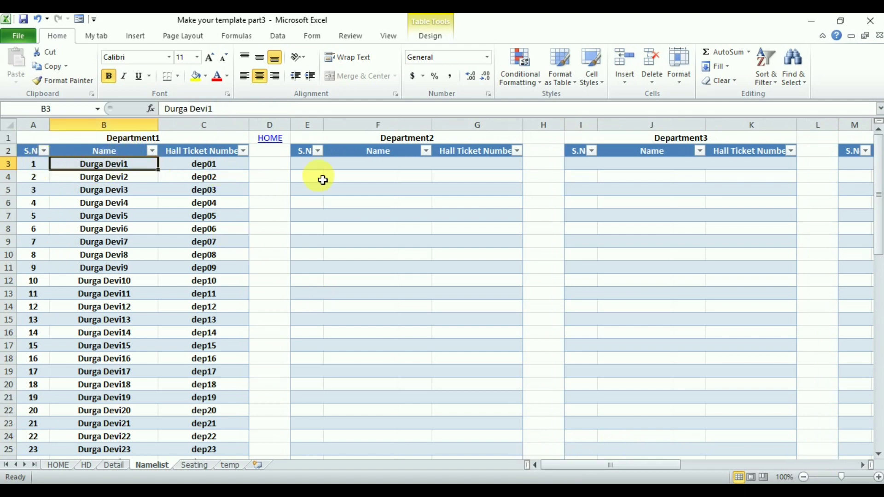
pyautogui.click(385, 168)
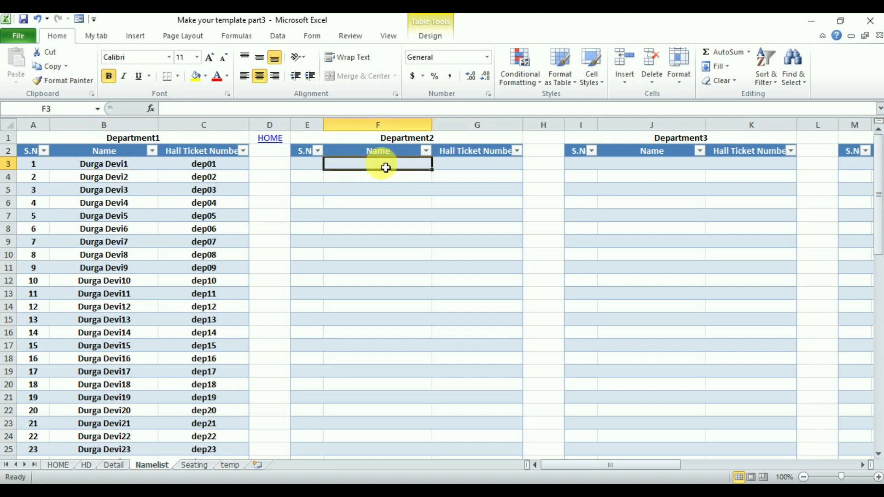
pyautogui.write('Akshay kumar')
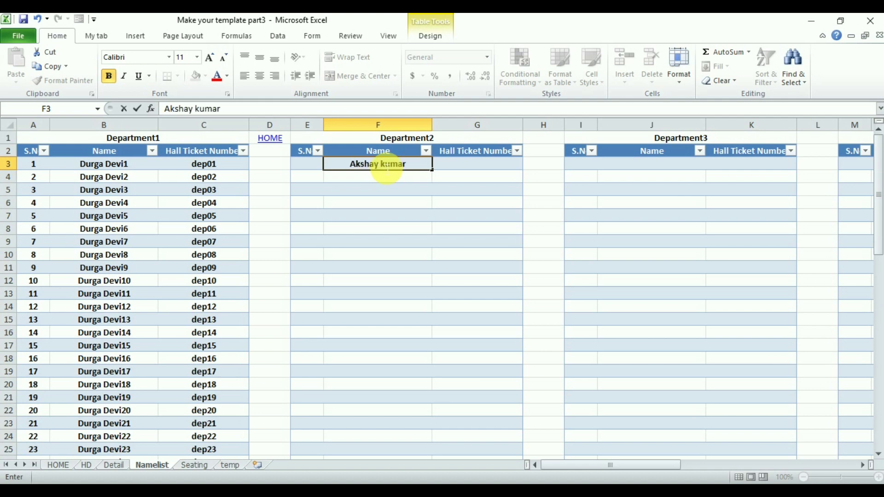
pyautogui.press('Tab')
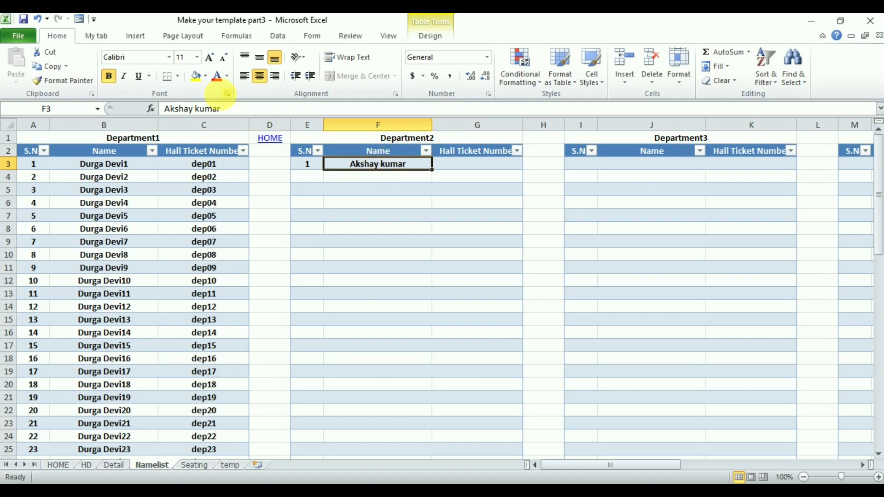
pyautogui.click(226, 111)
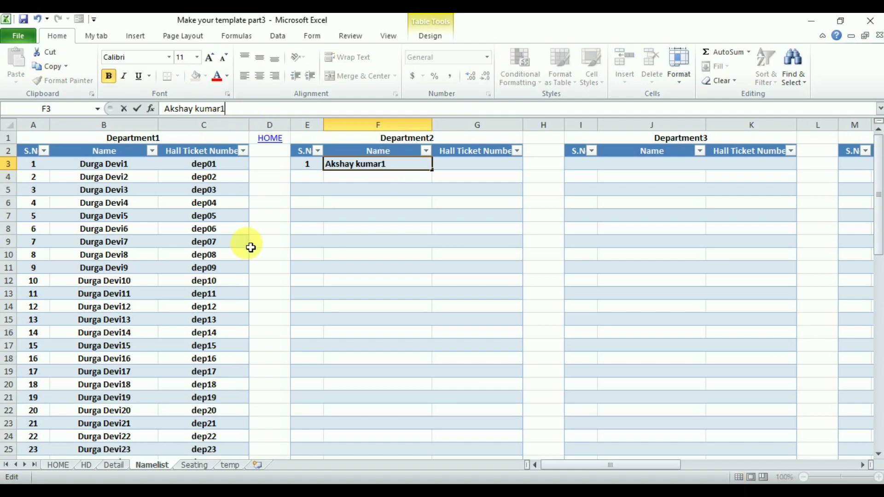
pyautogui.press('Tab')
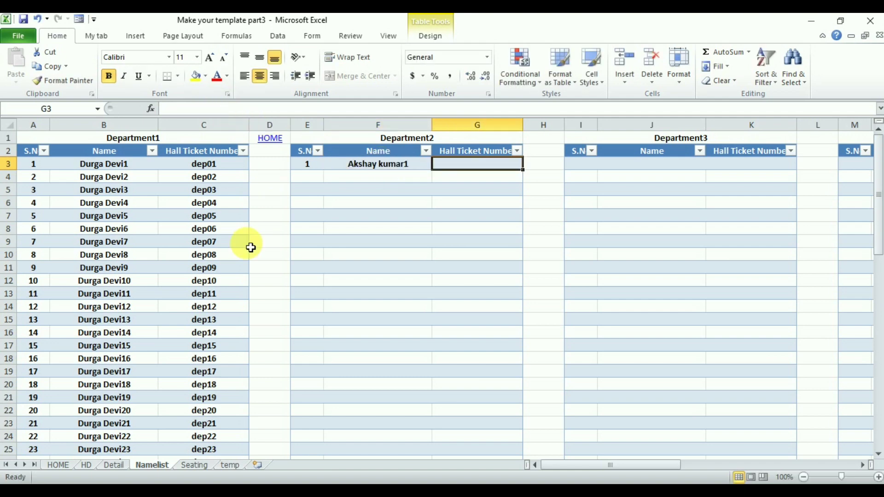
pyautogui.write('d')
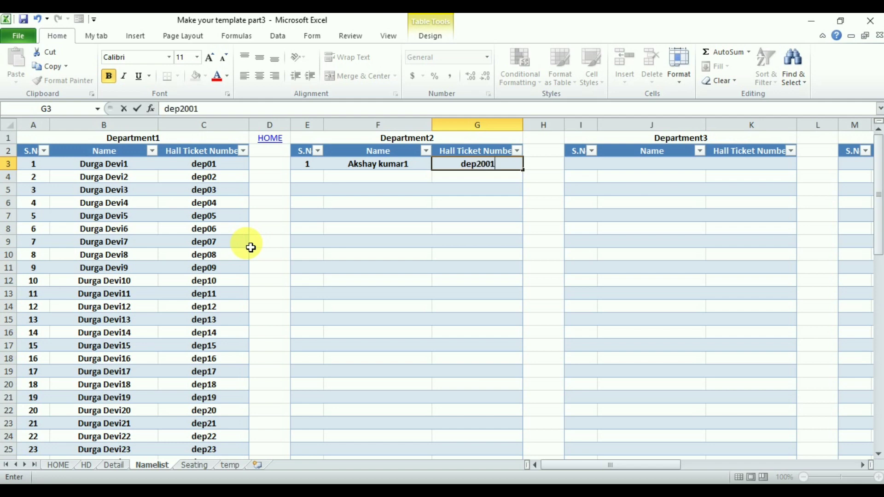
pyautogui.write('ep2001')
pyautogui.press('Return')
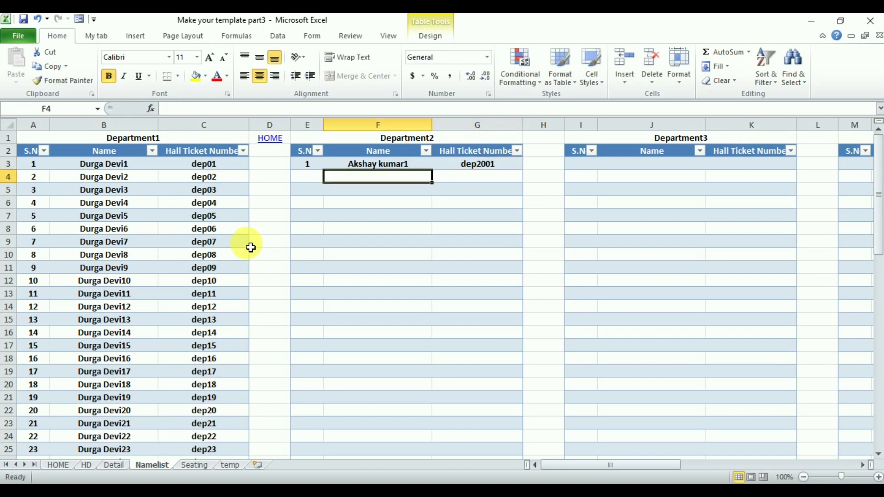
# Change Department1's first hall ticket in C3 to dep1001
pyautogui.click(212, 165)
pyautogui.click(191, 111)
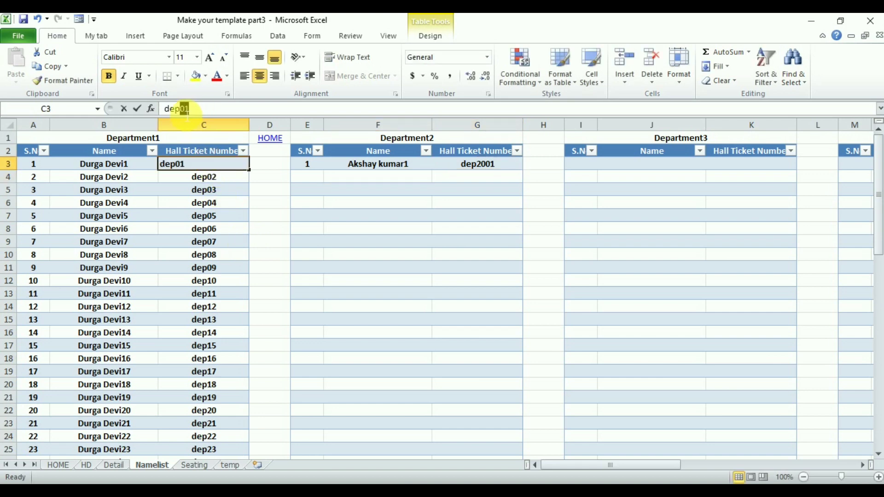
pyautogui.write('1001')
pyautogui.press('Return')
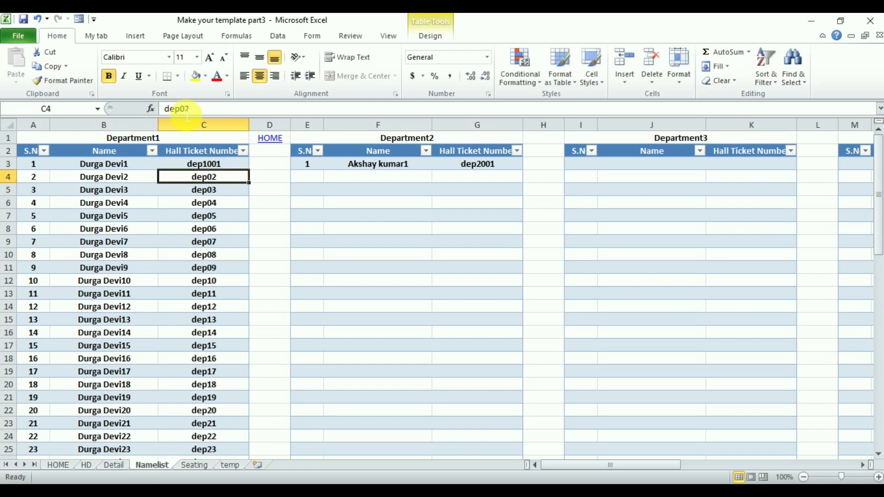
pyautogui.click(246, 167)
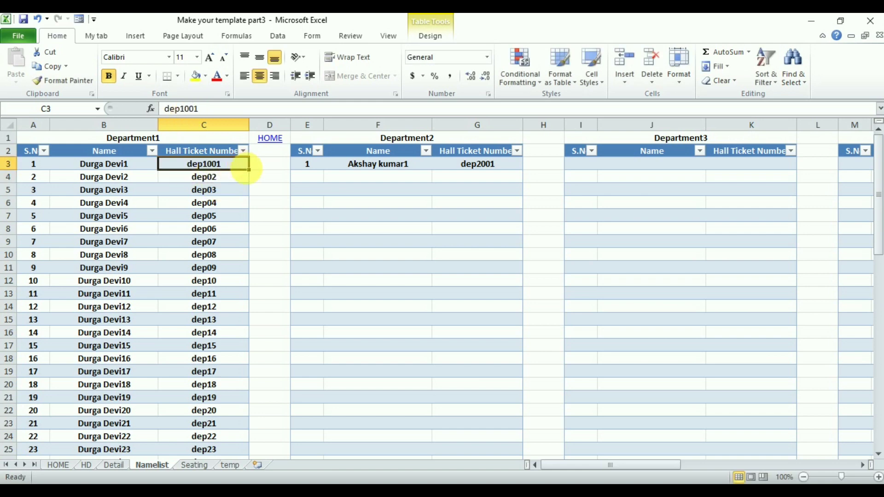
# Extend Department1's tickets from dep1001 and fill Department2 with 20 students (dep2001–dep2020)
pyautogui.doubleClick(253, 176)
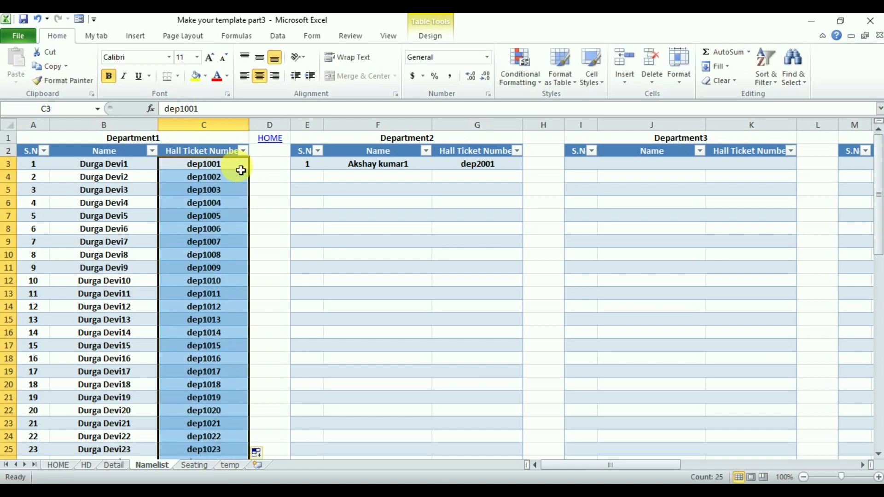
pyautogui.click(410, 166)
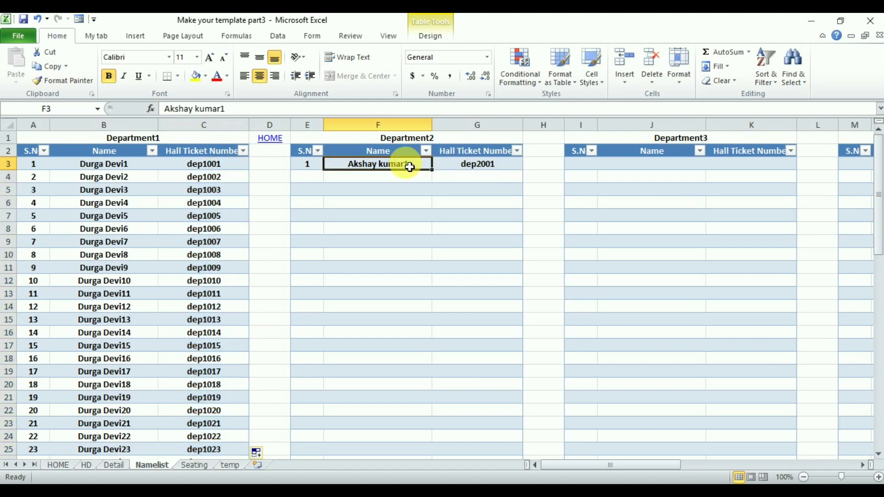
pyautogui.moveTo(879, 196)
pyautogui.mouseDown()
pyautogui.moveTo(877, 232)
pyautogui.moveTo(878, 196)
pyautogui.mouseUp()
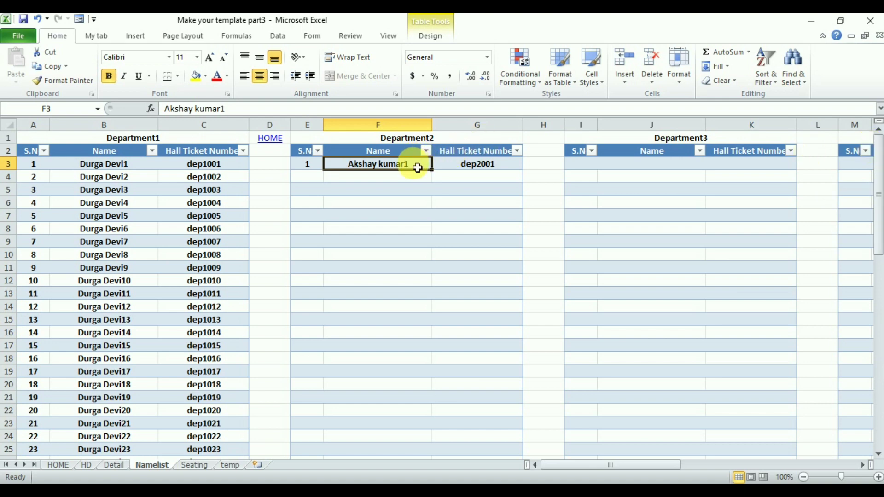
pyautogui.moveTo(417, 166); pyautogui.dragTo(476, 168)
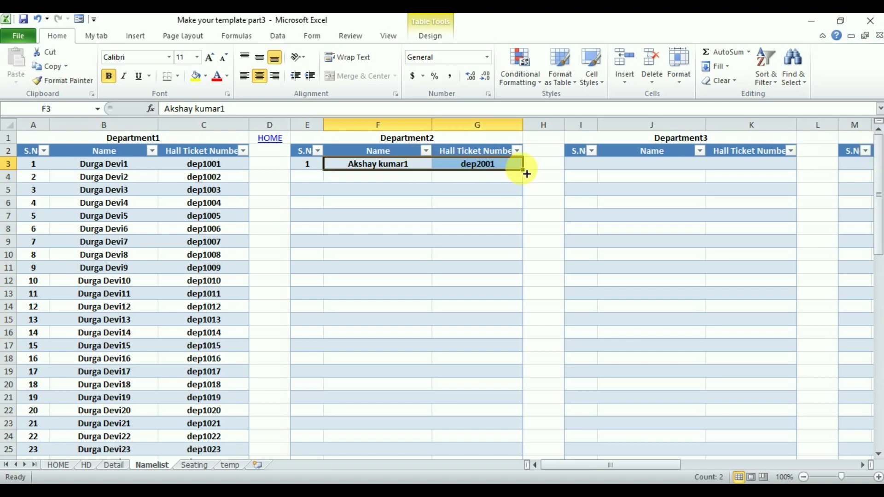
pyautogui.doubleClick(526, 174)
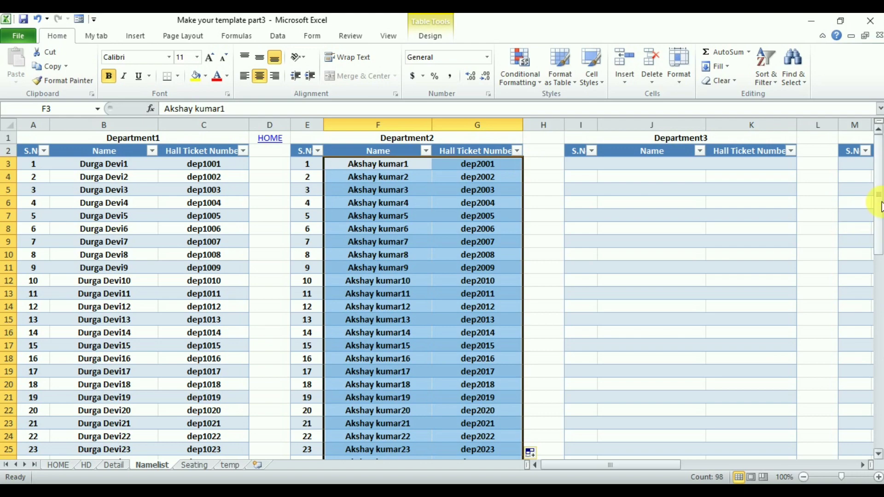
pyautogui.moveTo(878, 197); pyautogui.dragTo(875, 173)
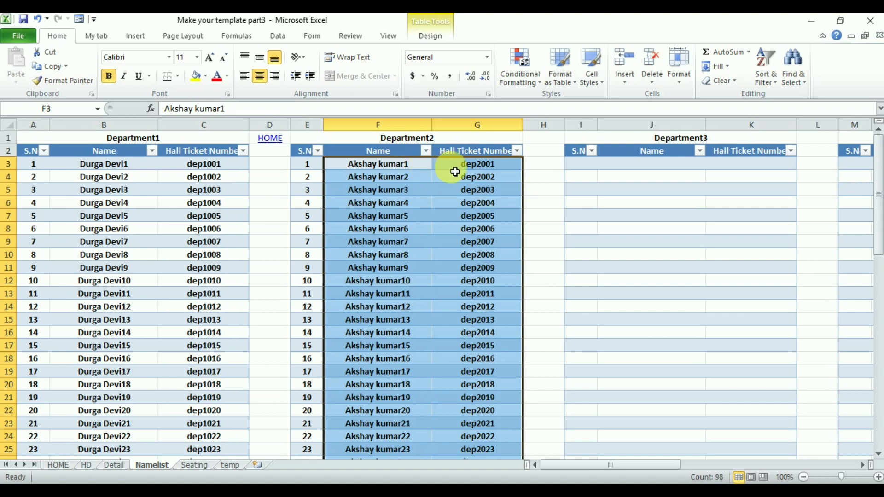
pyautogui.hotkey('ctrl', 'z')
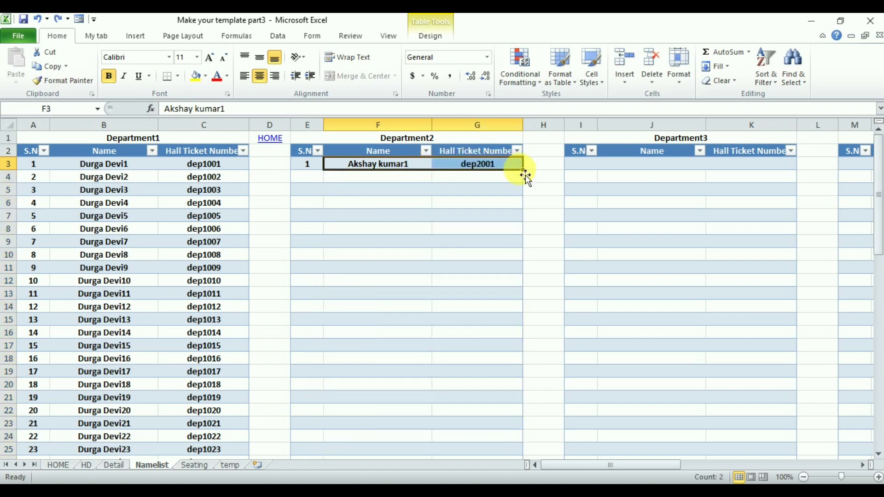
pyautogui.moveTo(527, 176); pyautogui.dragTo(505, 425)
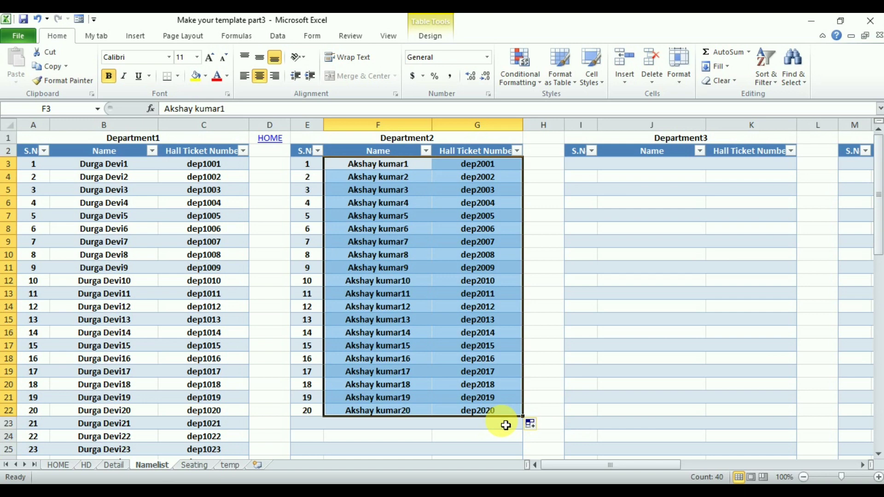
# Fill sample student rows into further departments, including Department7 starting at hall ticket 7001
pyautogui.click(647, 167)
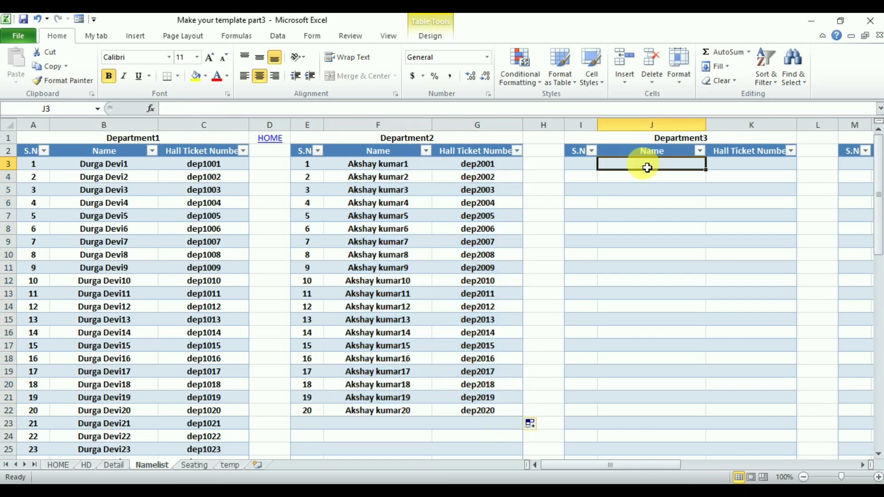
pyautogui.click(862, 465)
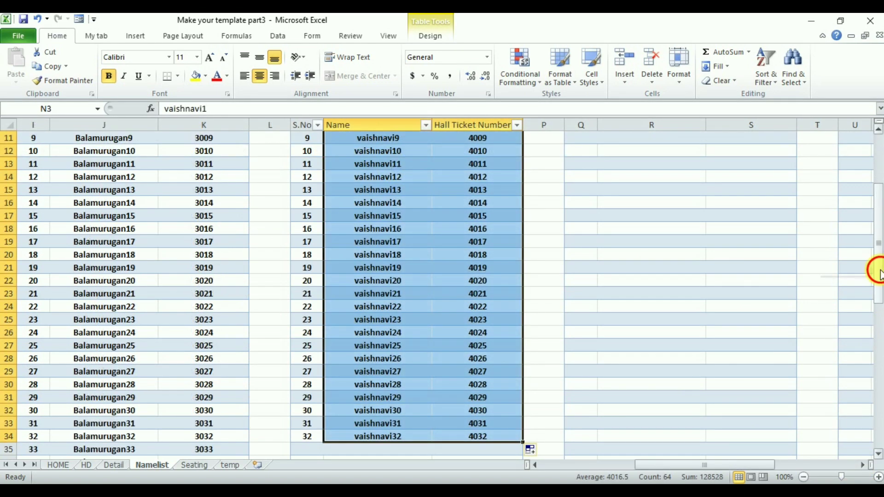
pyautogui.moveTo(877, 272); pyautogui.dragTo(874, 200)
pyautogui.click(864, 466)
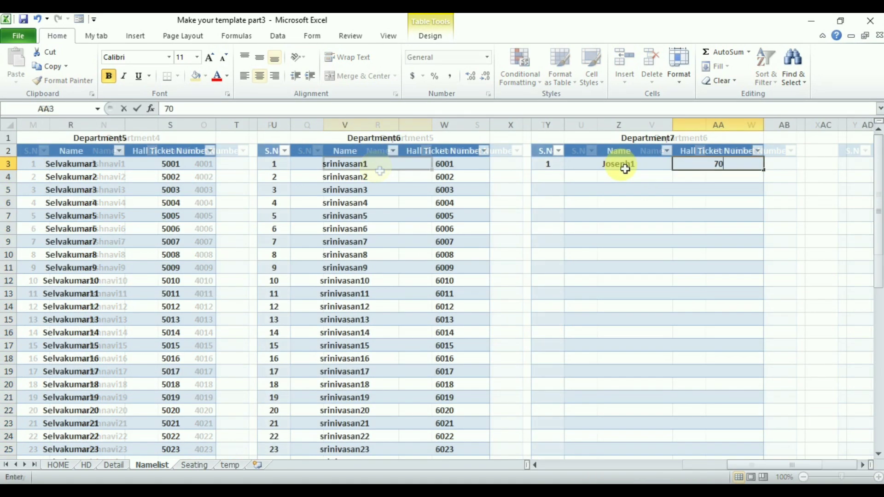
pyautogui.write('01')
pyautogui.press('Return')
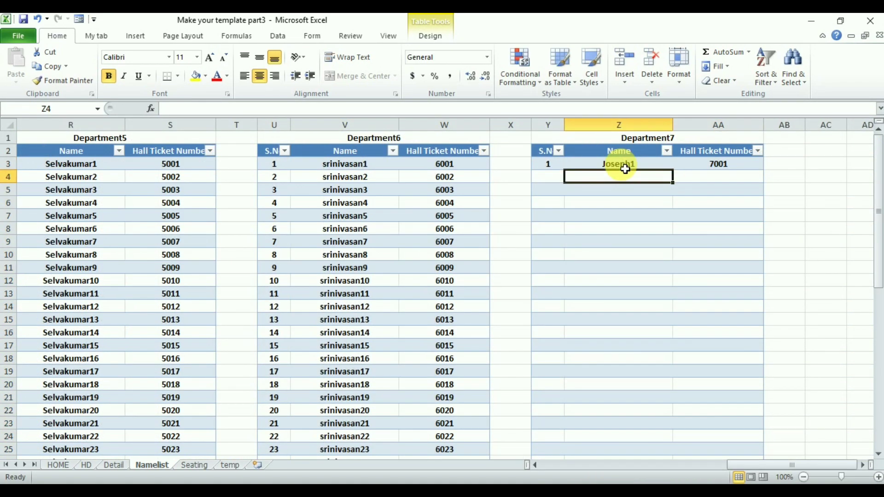
pyautogui.moveTo(627, 165); pyautogui.dragTo(747, 421)
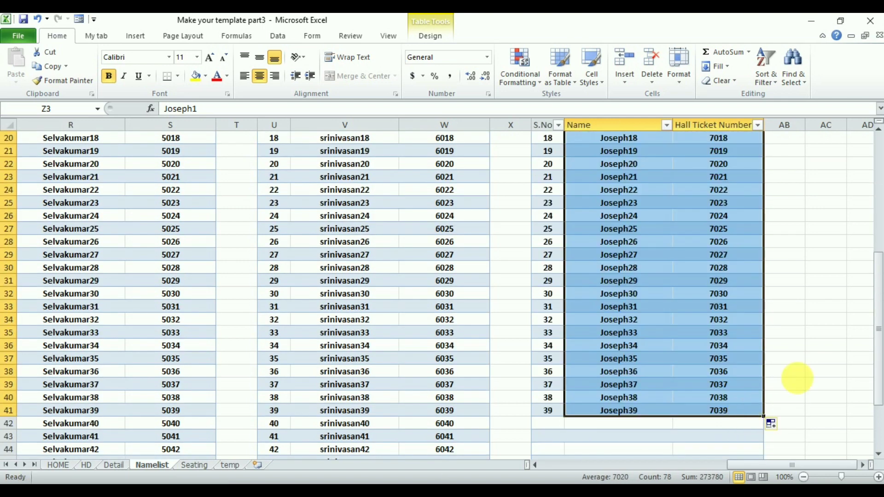
pyautogui.moveTo(880, 364); pyautogui.dragTo(879, 189)
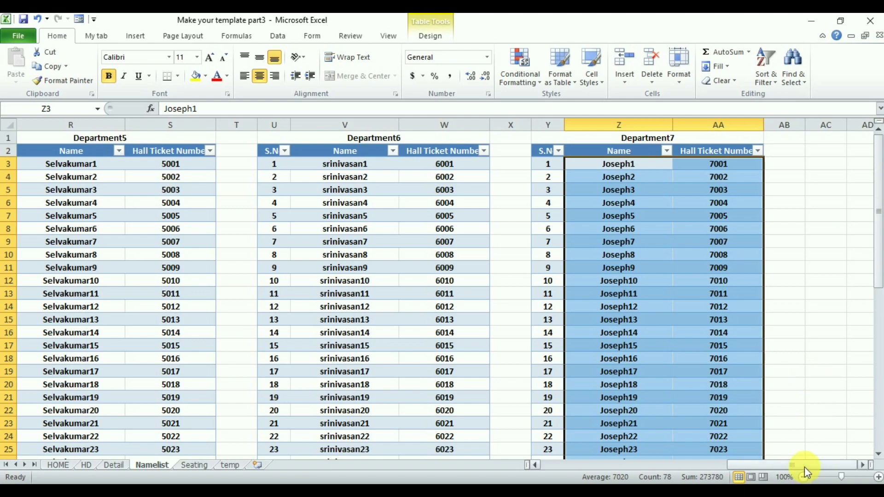
pyautogui.moveTo(806, 467); pyautogui.dragTo(594, 461)
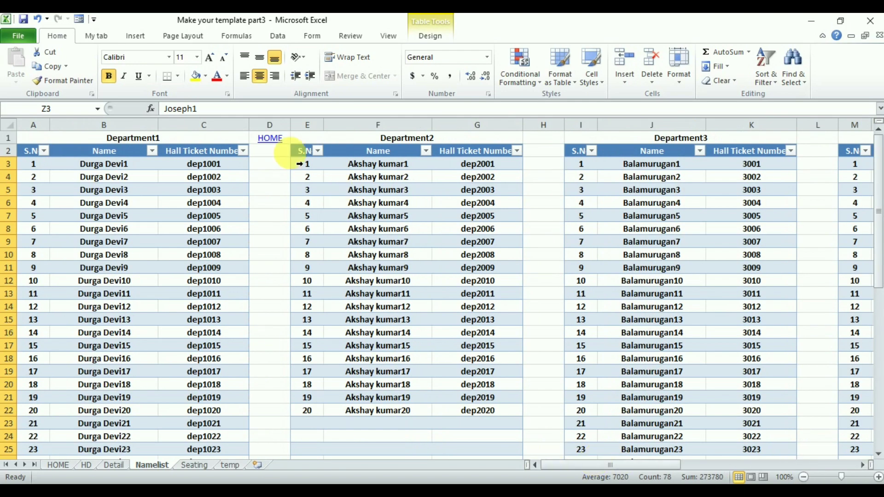
pyautogui.click(273, 155)
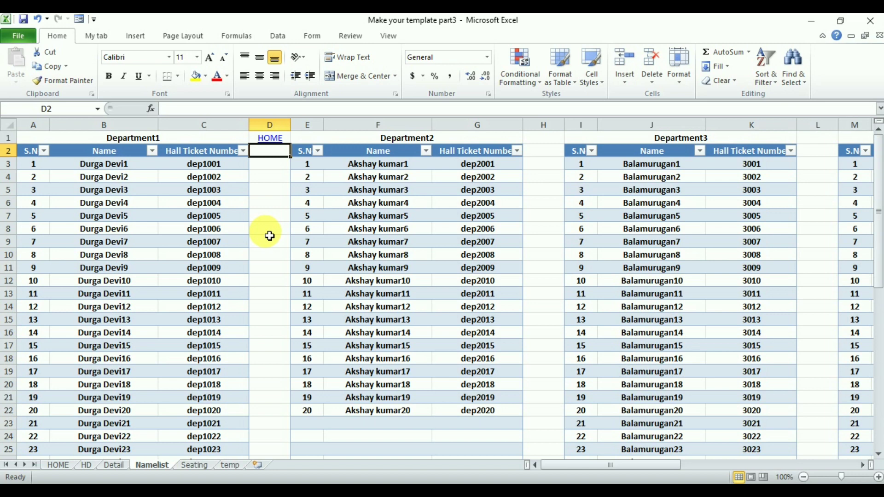
# Clear the S.No formula in E3, then undo to restore it
pyautogui.click(315, 167)
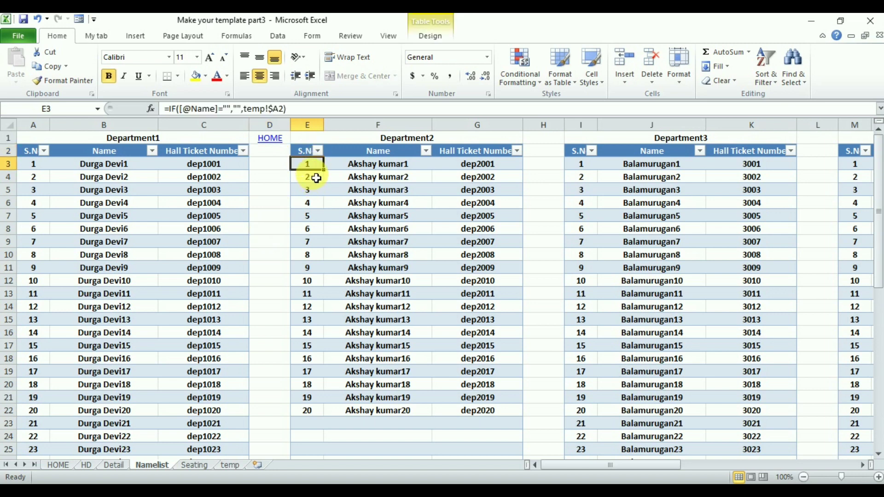
pyautogui.press('Delete')
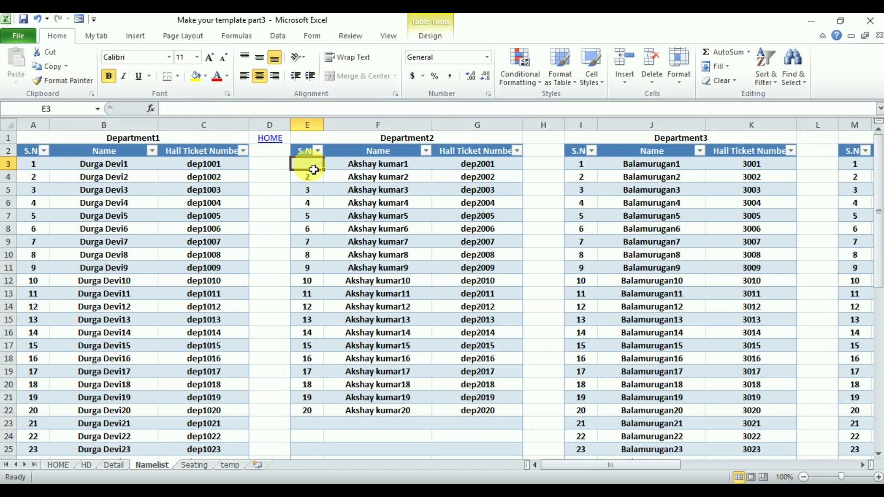
pyautogui.click(38, 21)
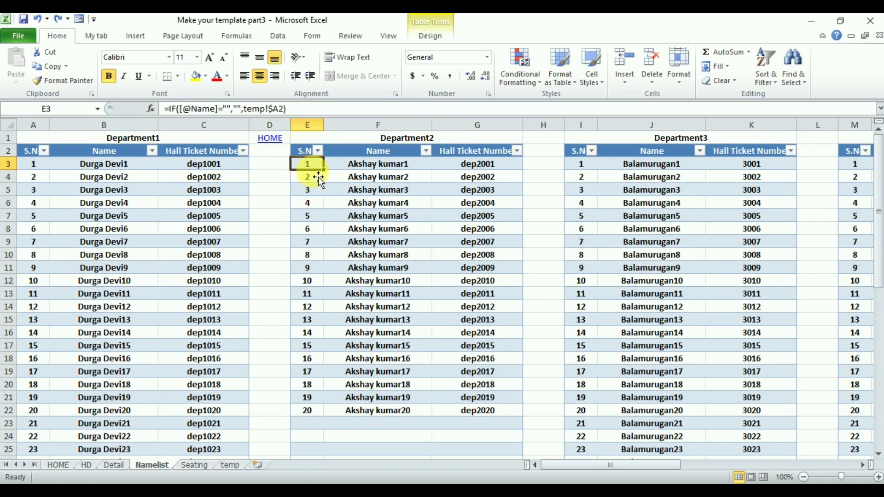
# Select the whole sheet and untick Locked in Format Cells > Protection
pyautogui.click(46, 129)
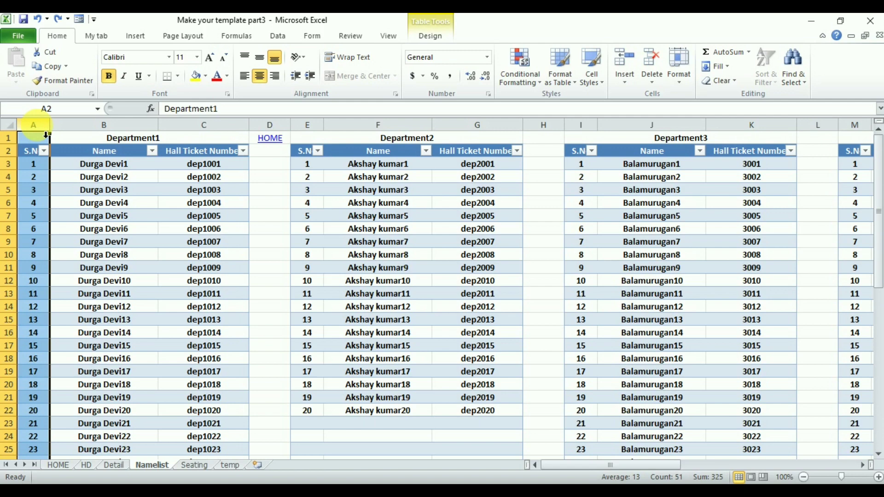
pyautogui.hotkey('ctrl', 'a')
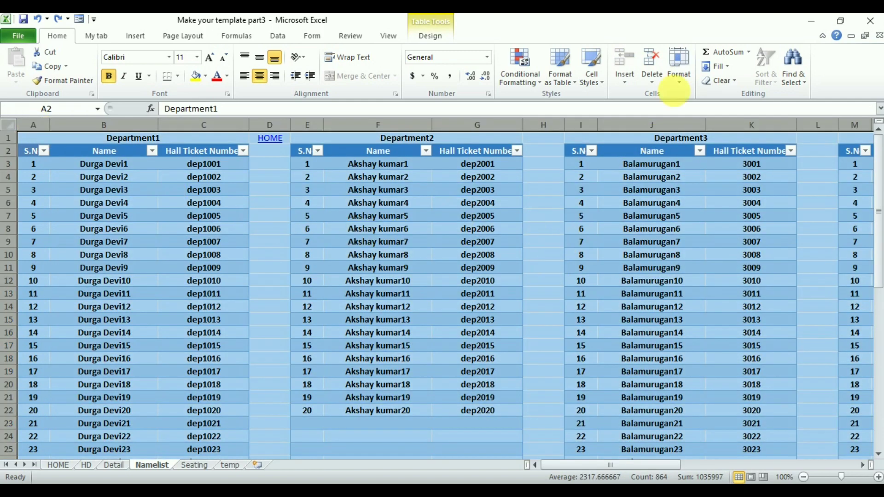
pyautogui.click(681, 79)
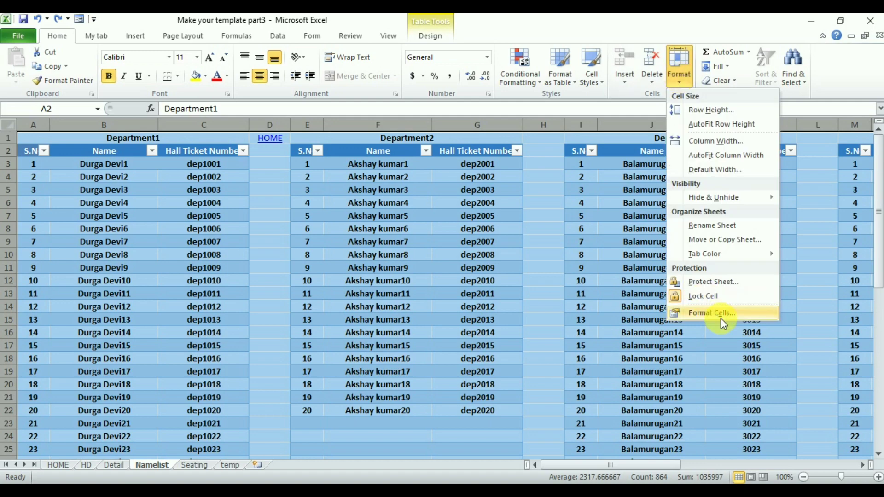
pyautogui.click(722, 318)
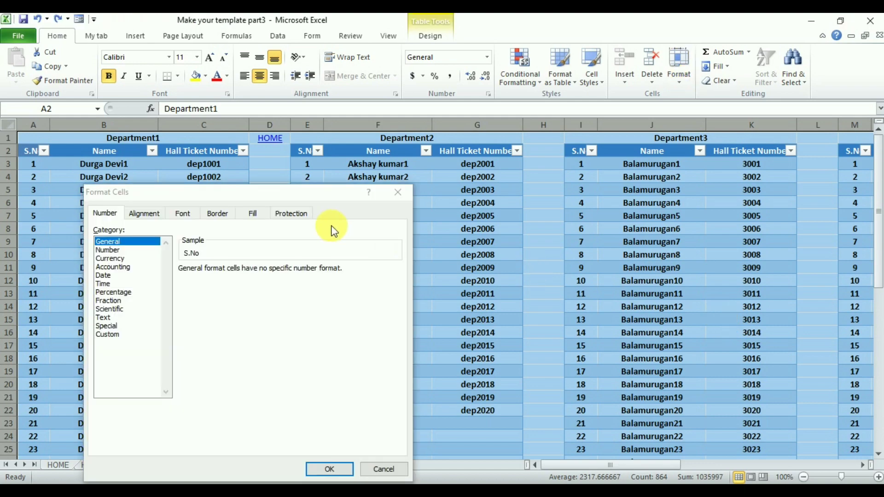
pyautogui.click(295, 214)
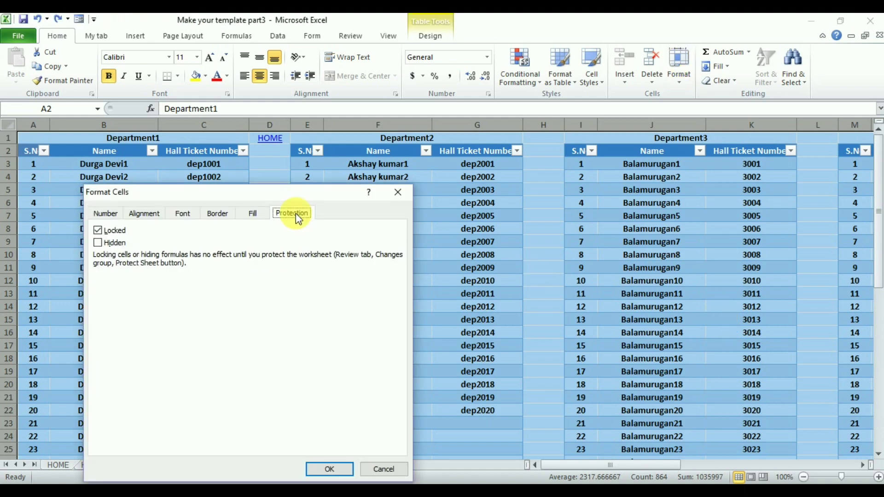
pyautogui.click(98, 230)
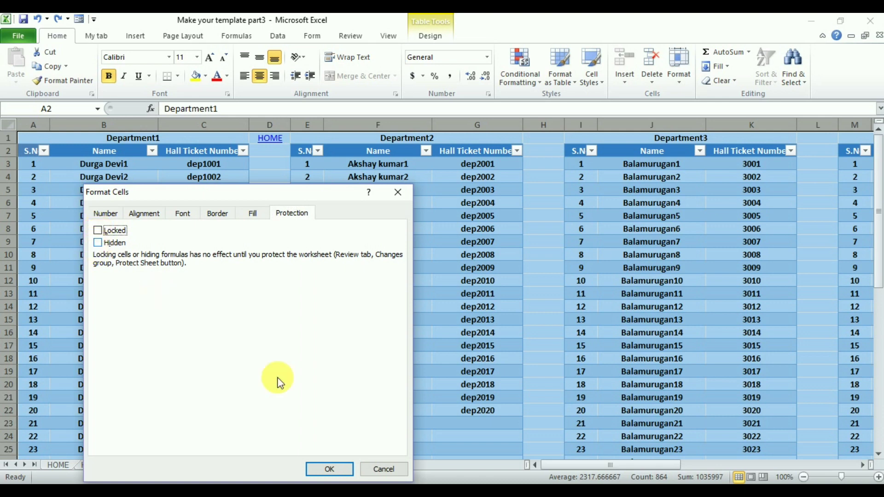
pyautogui.click(334, 469)
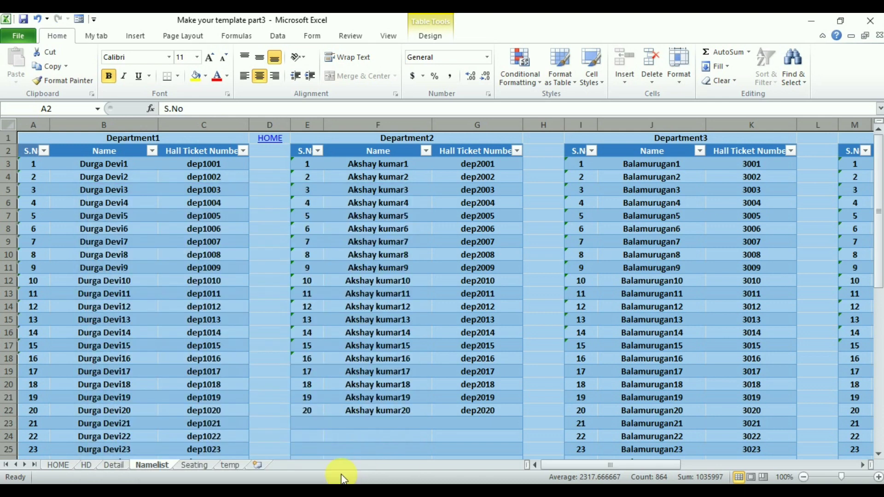
# Select the S.No columns of Departments 1–3 from row 3 downward (A3, E3, I3)
pyautogui.click(401, 336)
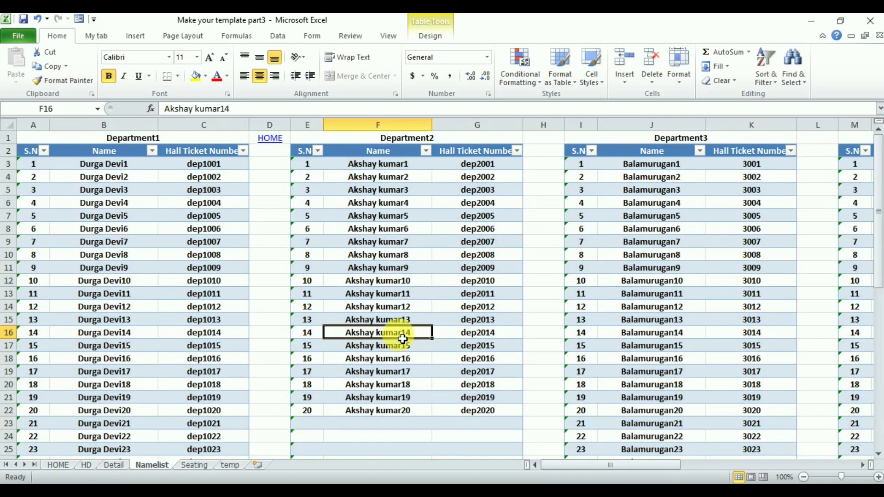
pyautogui.moveTo(308, 164); pyautogui.dragTo(308, 282)
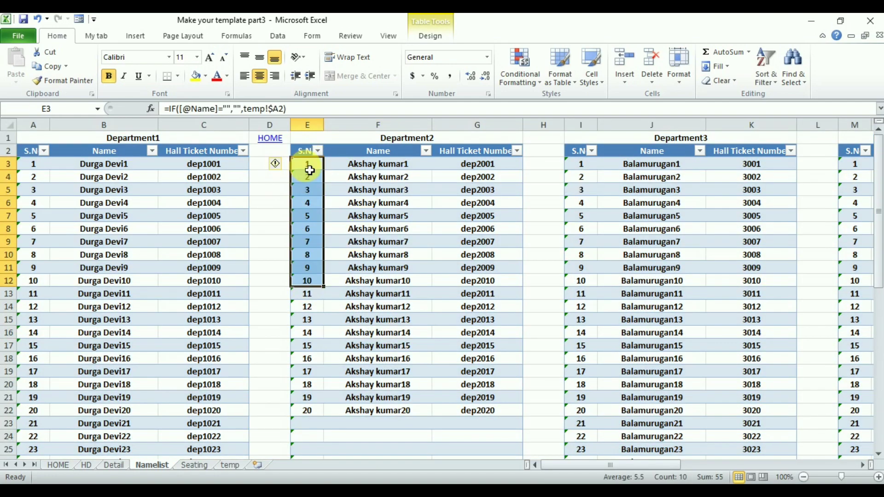
pyautogui.click(36, 170)
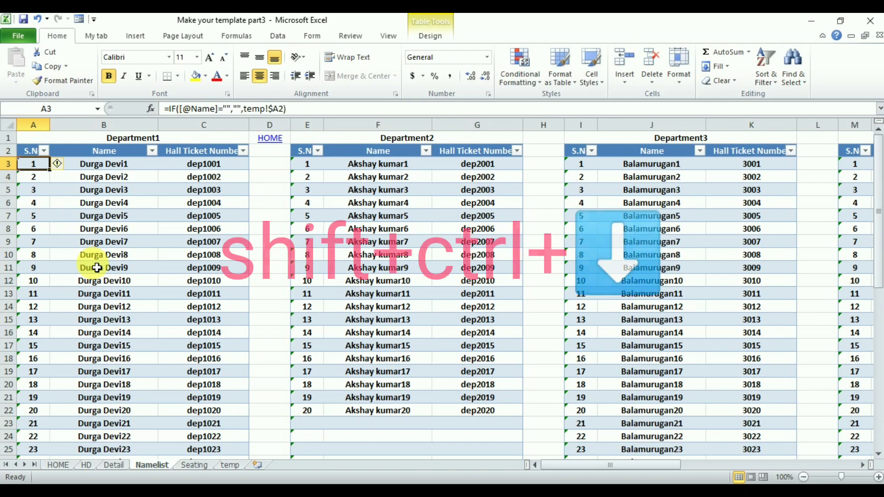
pyautogui.hotkey('ctrl', 'shift', 'Down')
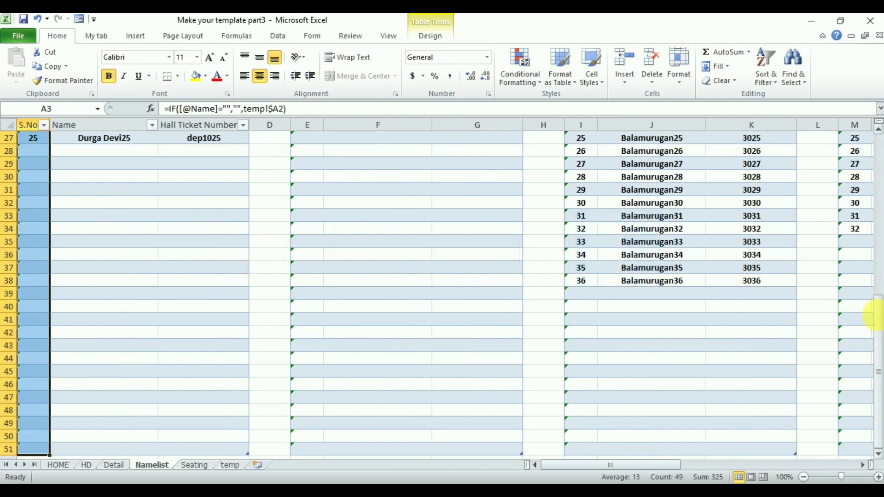
pyautogui.moveTo(879, 306); pyautogui.dragTo(879, 146)
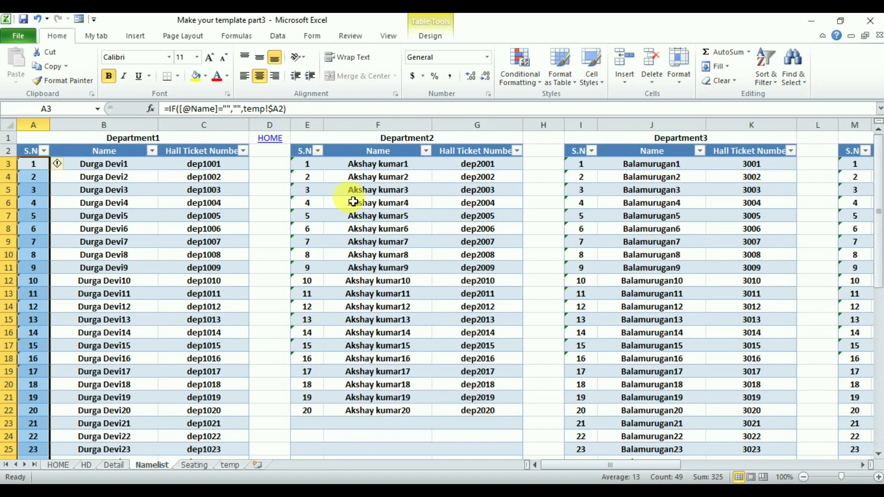
pyautogui.keyDown('ctrl'); pyautogui.click(315, 169); pyautogui.keyUp('ctrl')
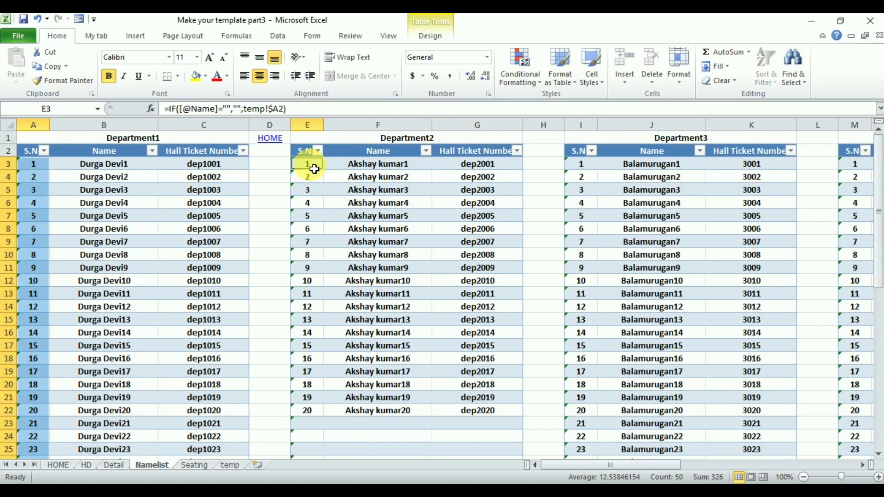
pyautogui.hotkey('ctrl', 'shift', 'Down')
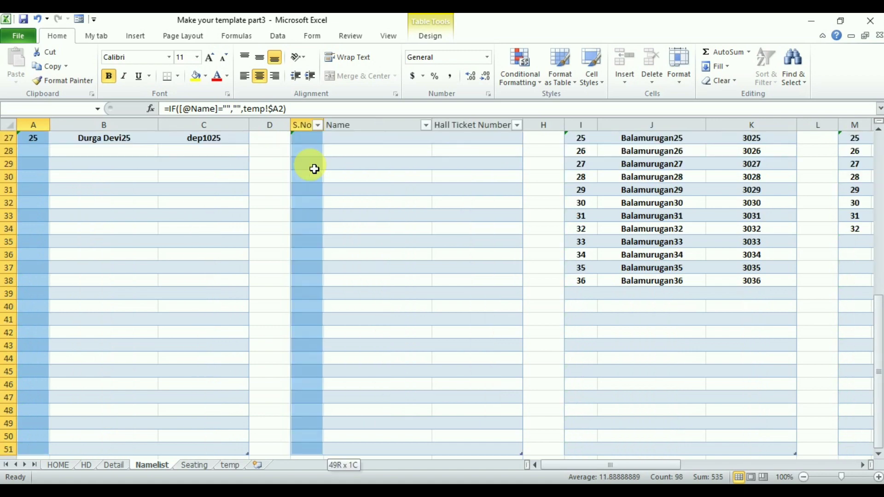
pyautogui.moveTo(880, 318); pyautogui.dragTo(877, 133)
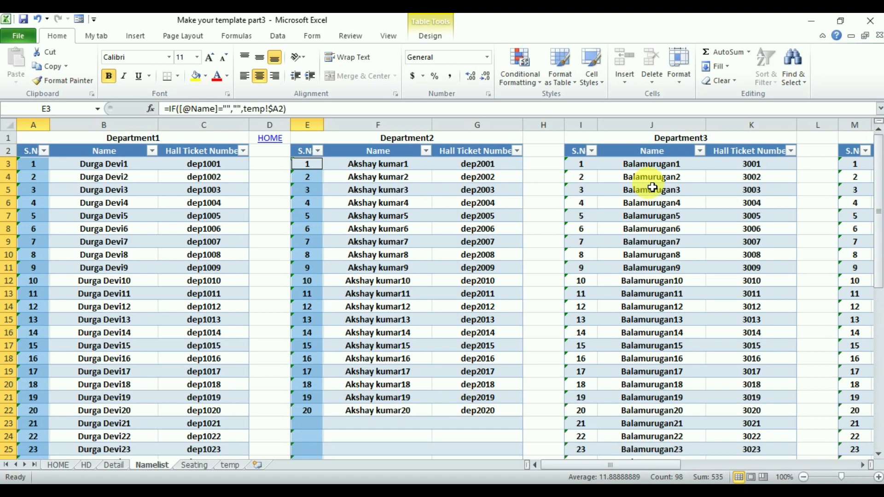
pyautogui.keyDown('ctrl'); pyautogui.click(582, 166); pyautogui.keyUp('ctrl')
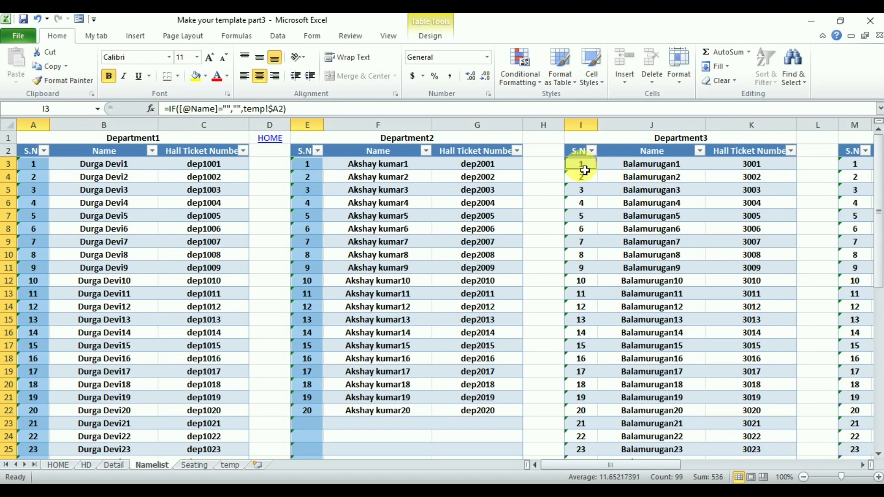
pyautogui.hotkey('ctrl', 'shift', 'Down')
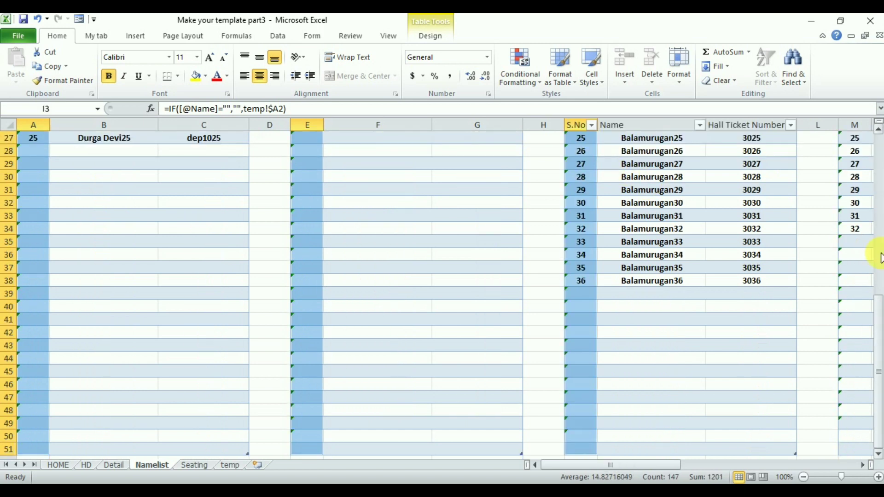
pyautogui.moveTo(877, 326); pyautogui.dragTo(877, 138)
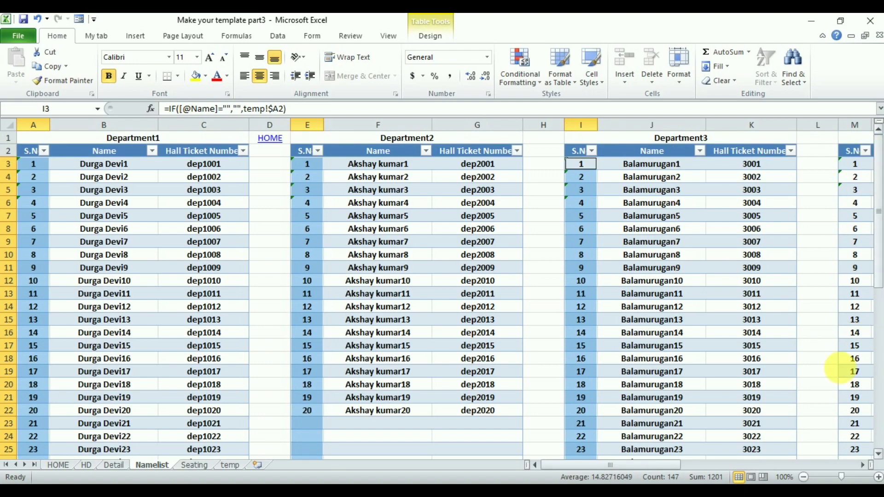
pyautogui.moveTo(866, 467); pyautogui.dragTo(866, 467)
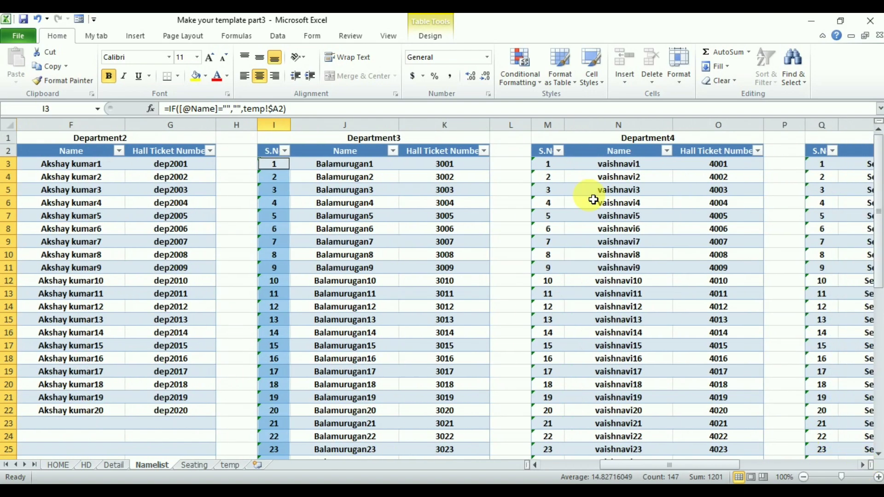
# Add the Department4 and Department5 S.No columns (M3, Q3 downward) to the selection
pyautogui.keyDown('ctrl'); pyautogui.click(558, 170); pyautogui.keyUp('ctrl')
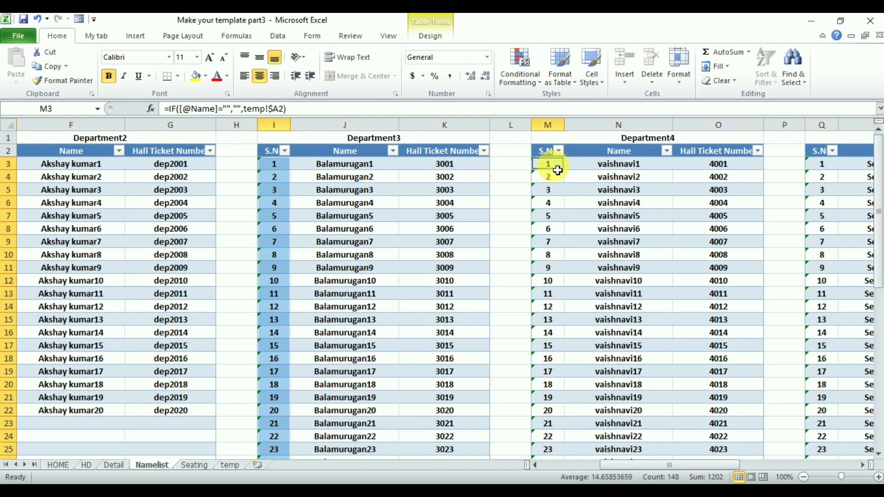
pyautogui.hotkey('ctrl', 'shift', 'Down')
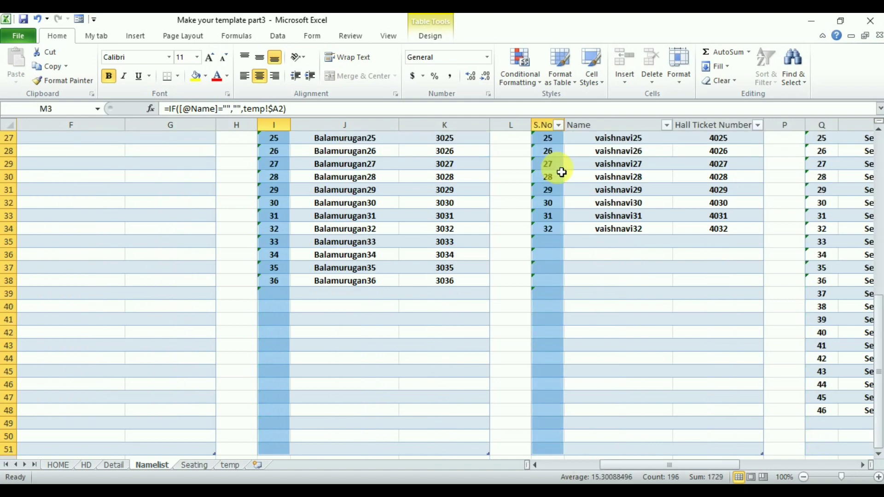
pyautogui.moveTo(879, 346); pyautogui.dragTo(874, 138)
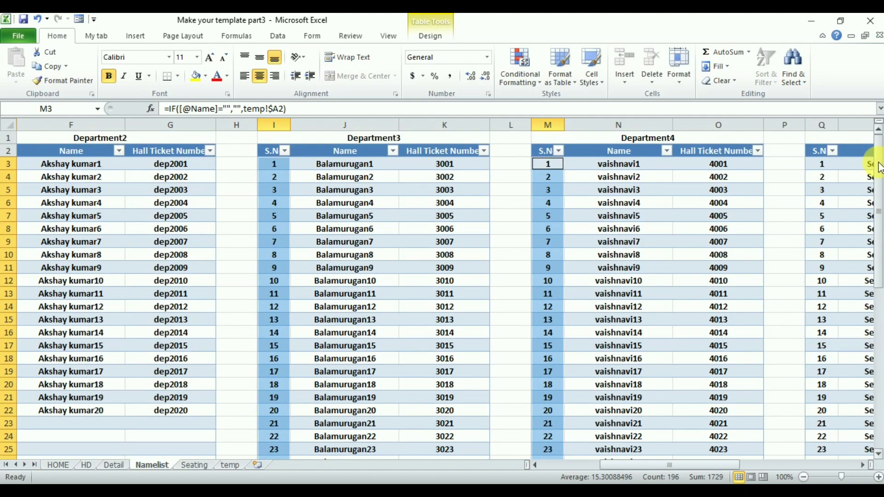
pyautogui.click(861, 465)
pyautogui.click(860, 465)
pyautogui.click(861, 465)
pyautogui.click(860, 465)
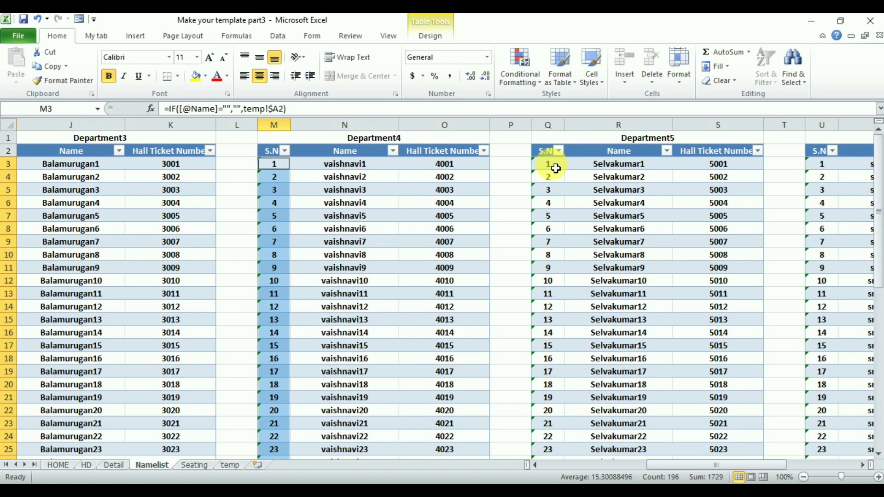
pyautogui.keyDown('ctrl'); pyautogui.click(556, 168); pyautogui.keyUp('ctrl')
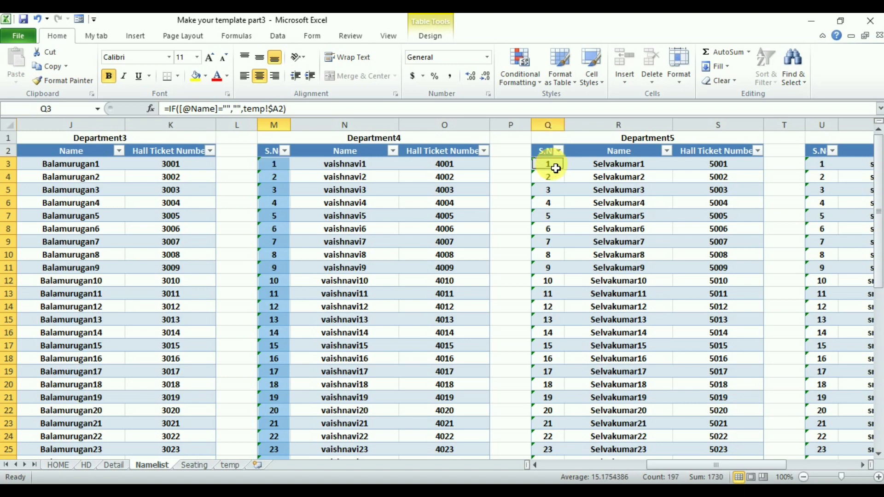
pyautogui.hotkey('ctrl', 'shift', 'Down')
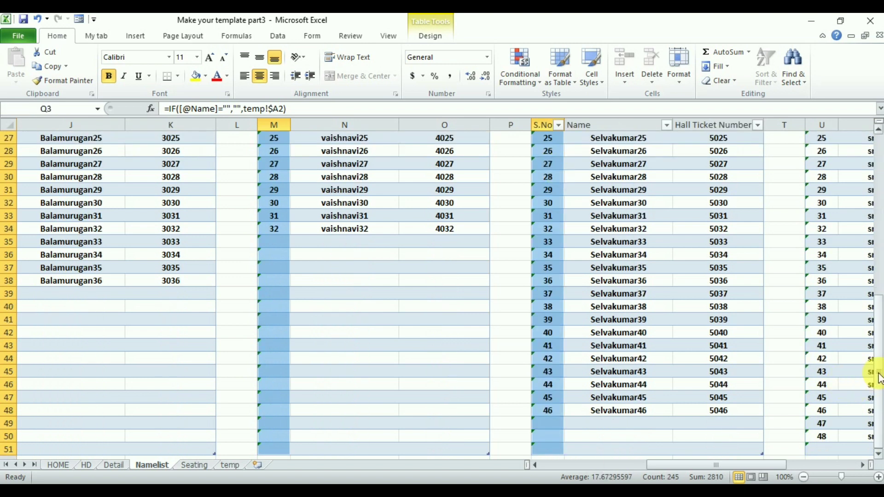
pyautogui.moveTo(879, 378); pyautogui.dragTo(874, 173)
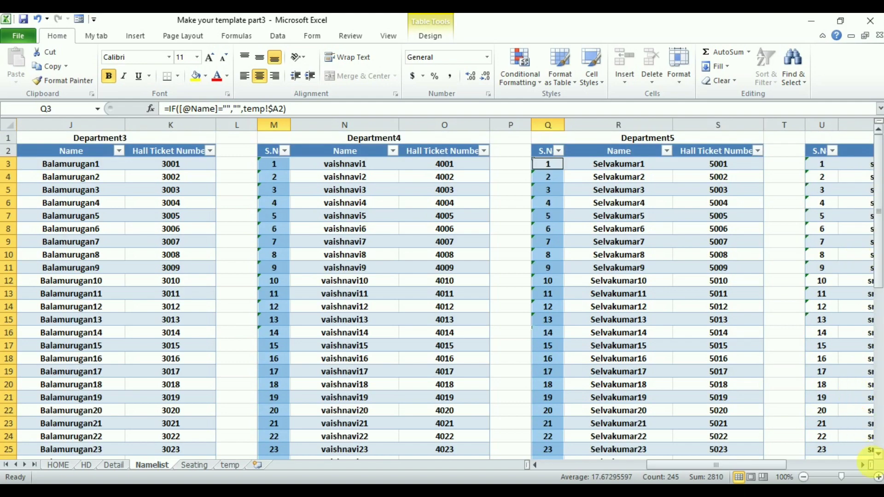
# Add the Department6 and Department7 S.No columns (U3, Y3 downward) to the selection
pyautogui.click(863, 465)
pyautogui.click(864, 466)
pyautogui.click(864, 465)
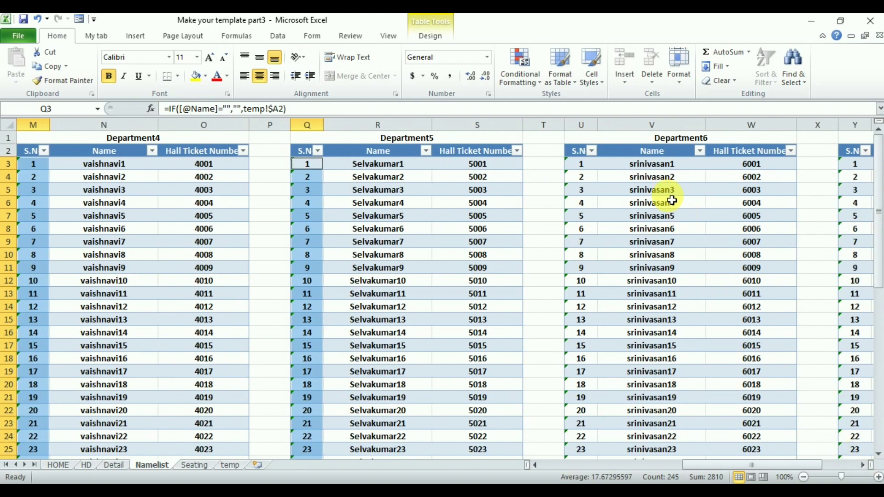
pyautogui.click(592, 167)
pyautogui.hotkey('ctrl', 'shift', 'Down')
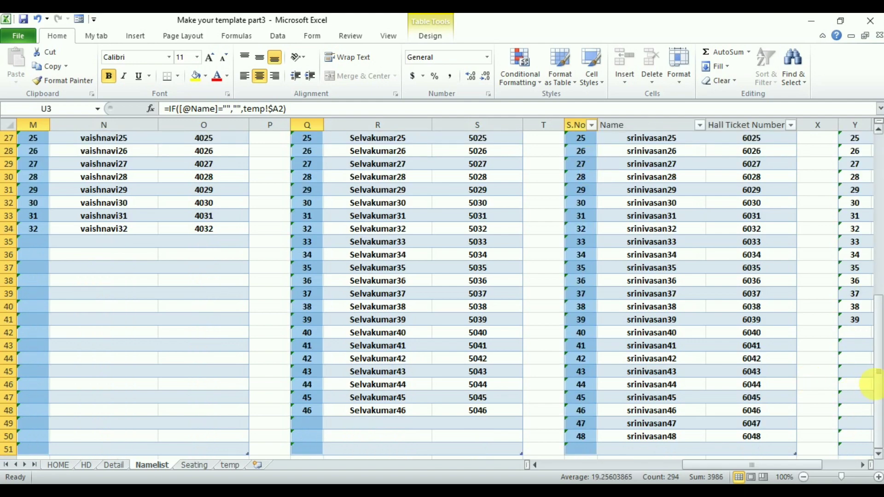
pyautogui.scroll(8, 857, 231)
pyautogui.click(863, 465)
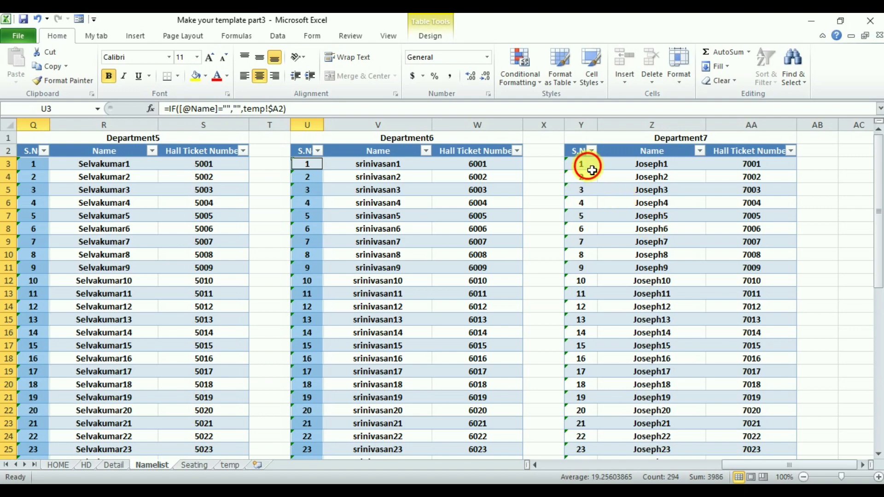
pyautogui.click(591, 171)
pyautogui.hotkey('ctrl', 'shift', 'Down')
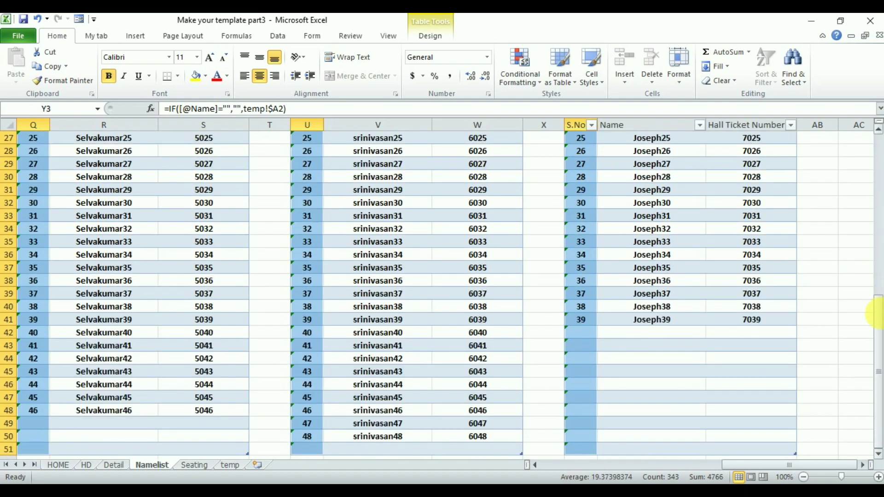
pyautogui.moveTo(872, 306); pyautogui.dragTo(875, 141)
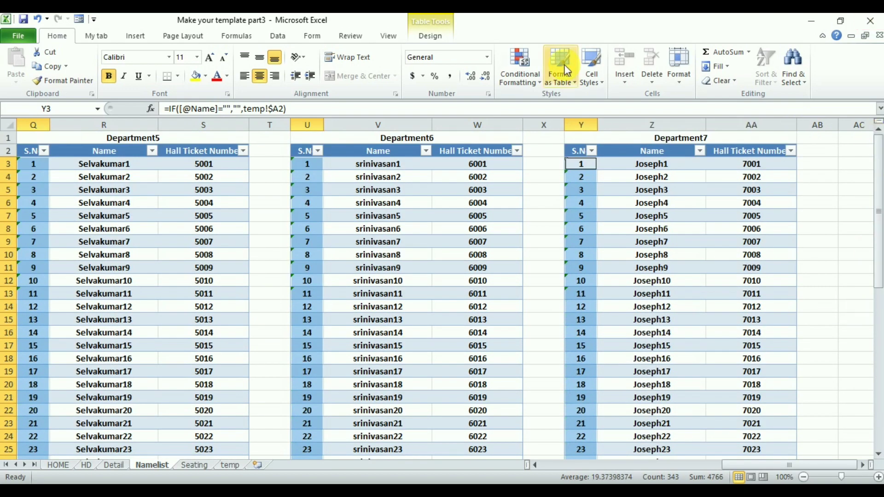
# Mark the selected S.No cells as Hidden as well as Locked in Format Cells protection
pyautogui.click(679, 74)
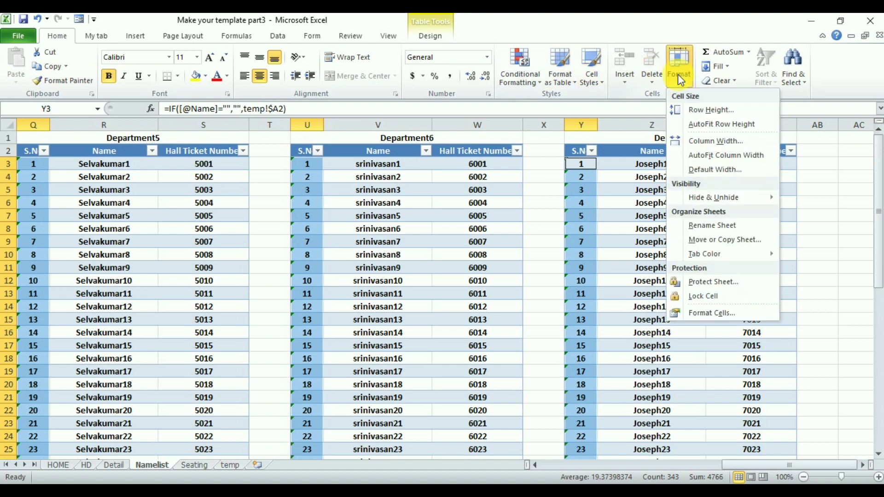
pyautogui.click(731, 312)
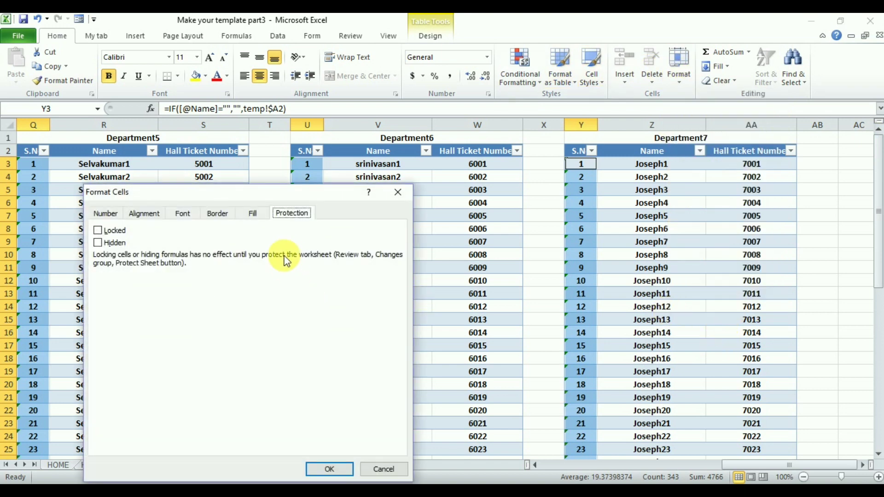
pyautogui.click(99, 245)
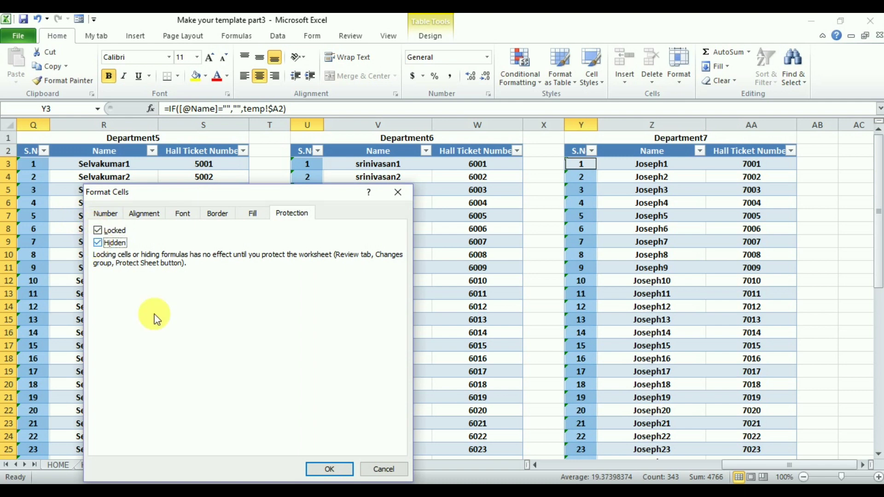
pyautogui.click(330, 469)
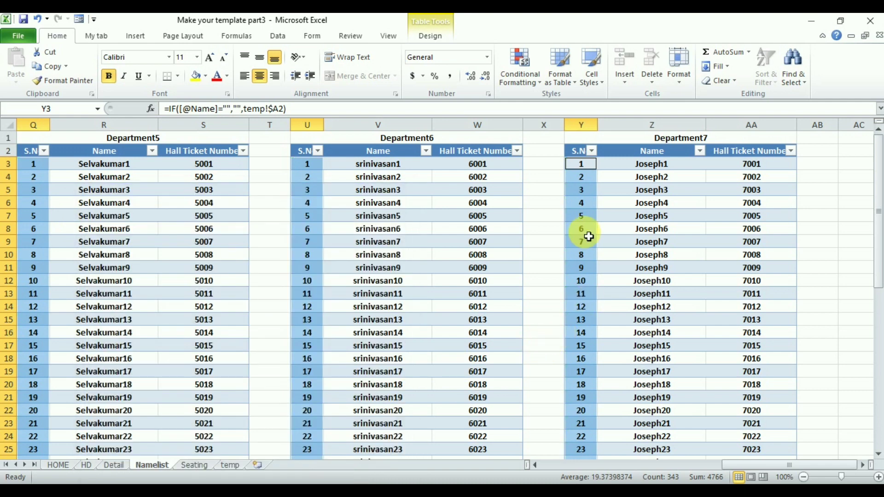
pyautogui.click(582, 216)
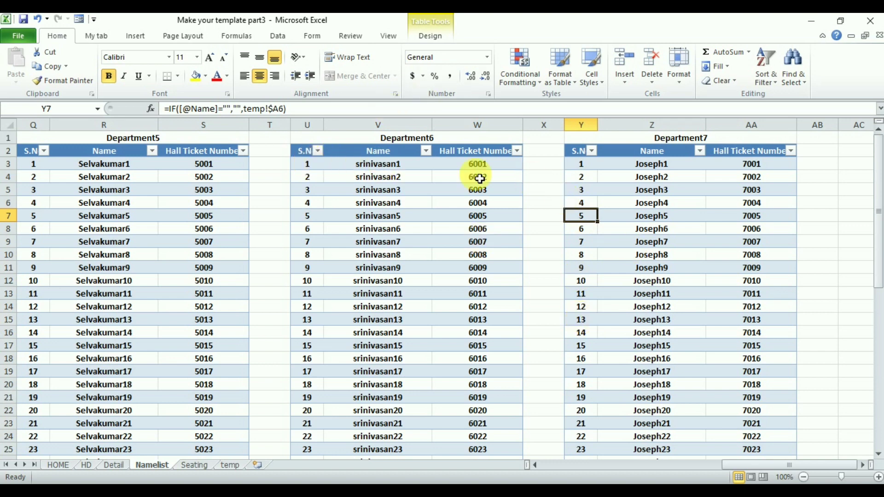
# Test deleting Y3 and undo it, then open Protect Sheet from the Review tab
pyautogui.click(581, 167)
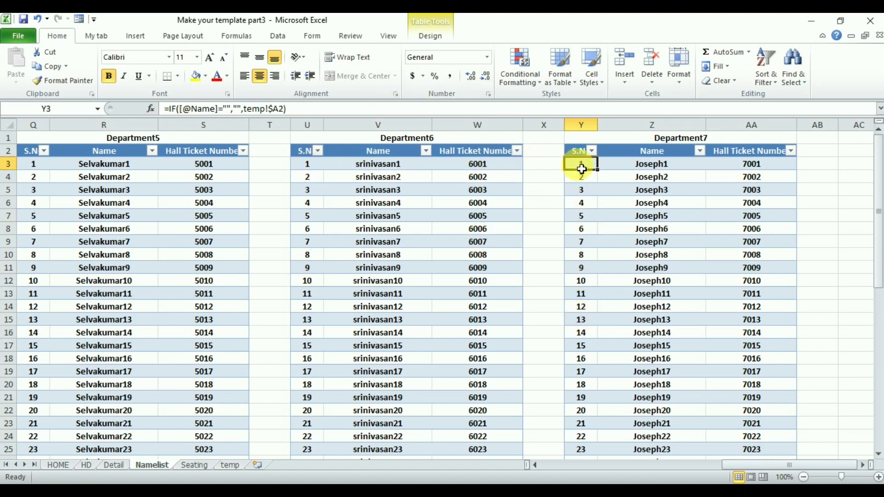
pyautogui.press('Delete')
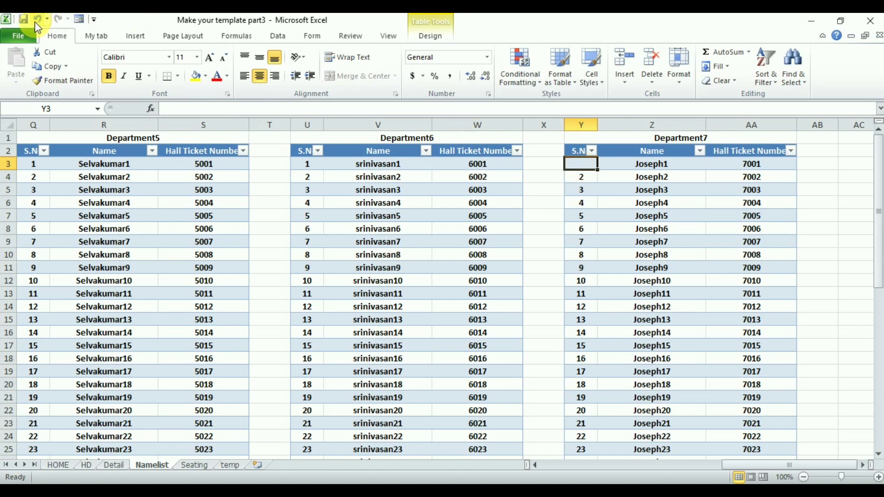
pyautogui.click(36, 21)
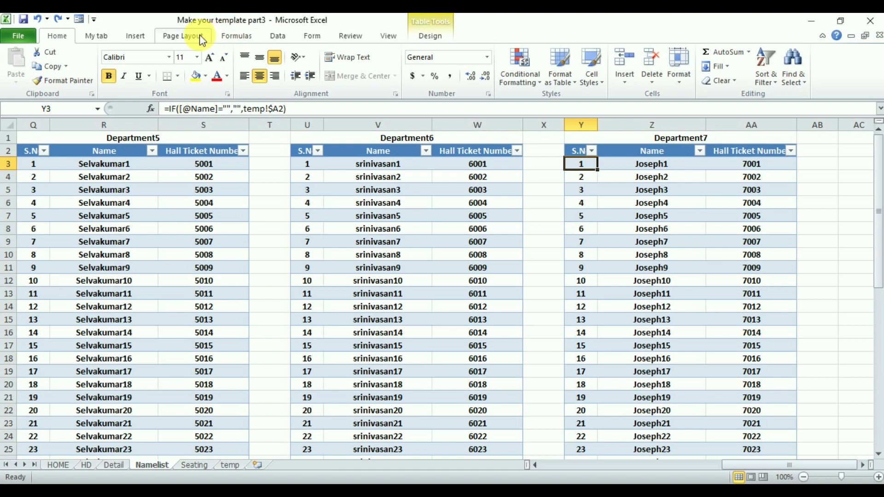
pyautogui.click(348, 37)
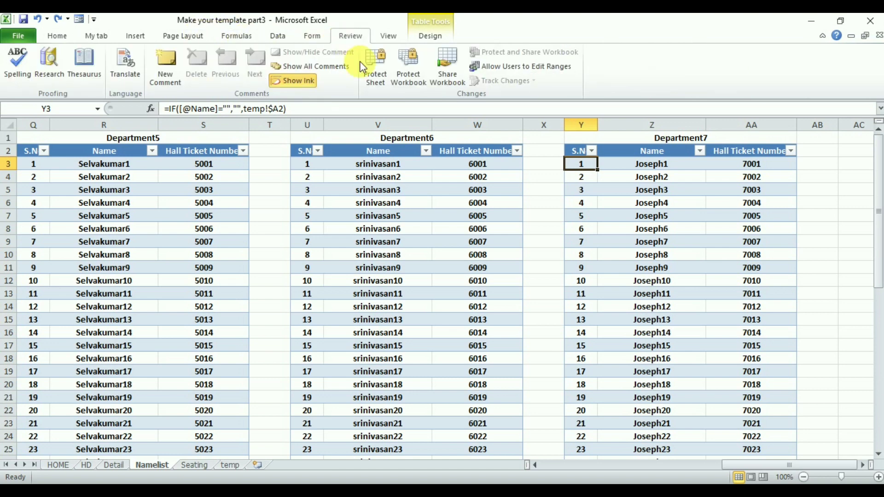
pyautogui.click(371, 74)
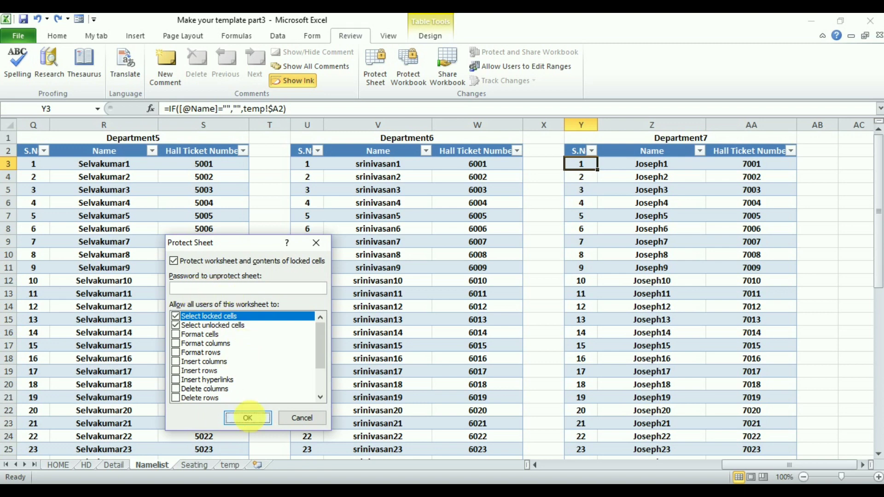
# Protect Namelist without a password and confirm cutting A3 and B3 is blocked
pyautogui.click(248, 418)
pyautogui.moveTo(777, 466); pyautogui.dragTo(560, 468)
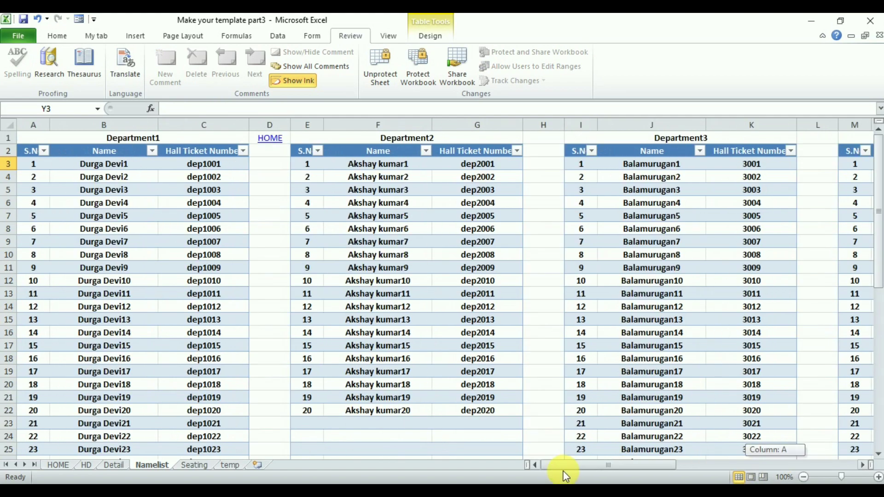
pyautogui.click(48, 166)
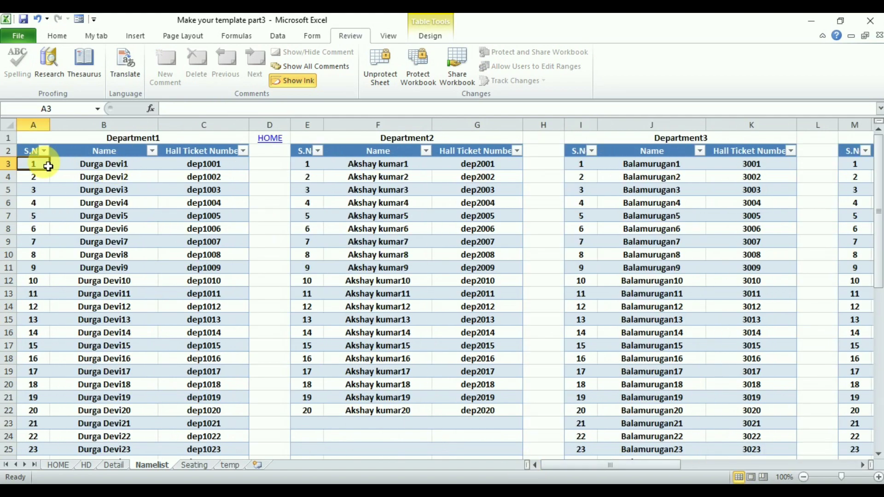
pyautogui.click(59, 39)
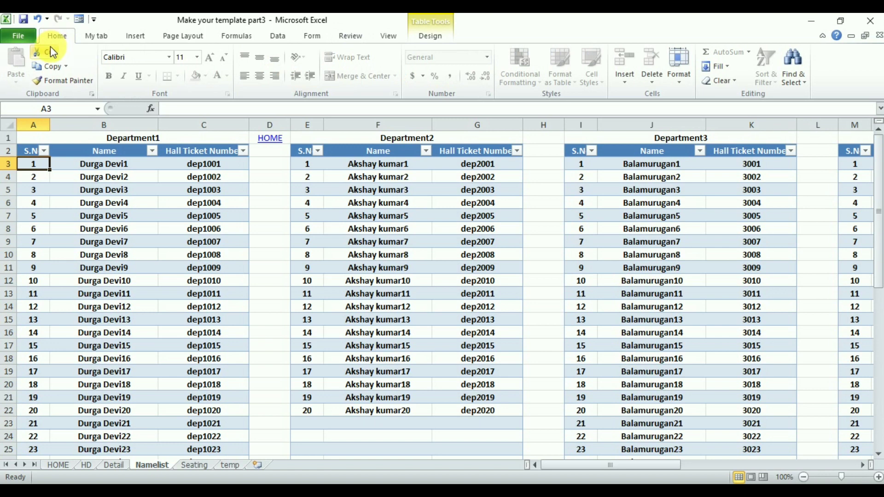
pyautogui.click(52, 52)
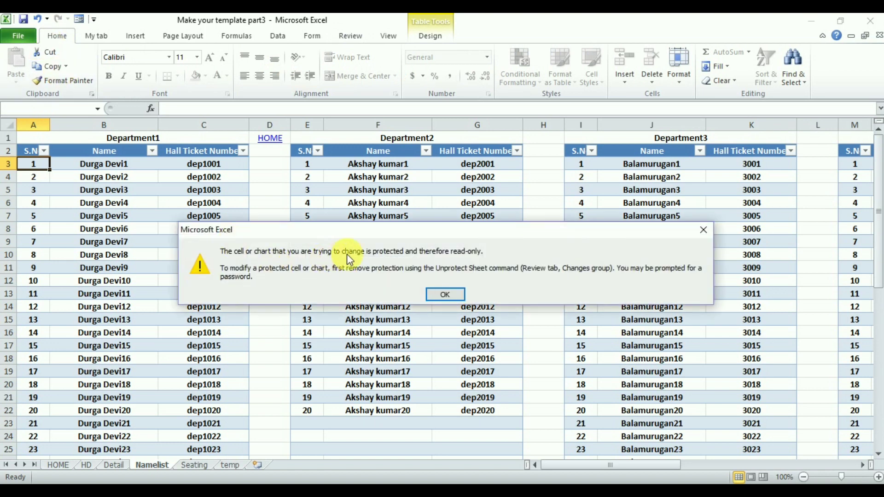
pyautogui.click(452, 296)
pyautogui.click(120, 166)
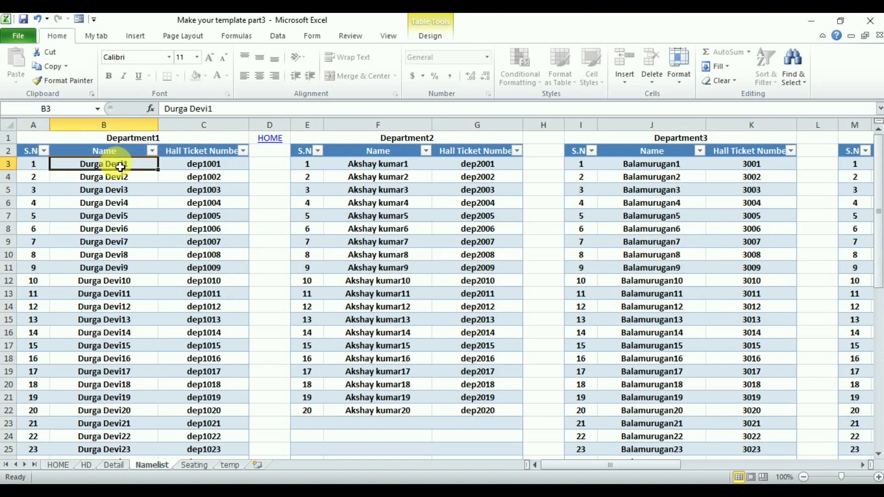
pyautogui.click(52, 53)
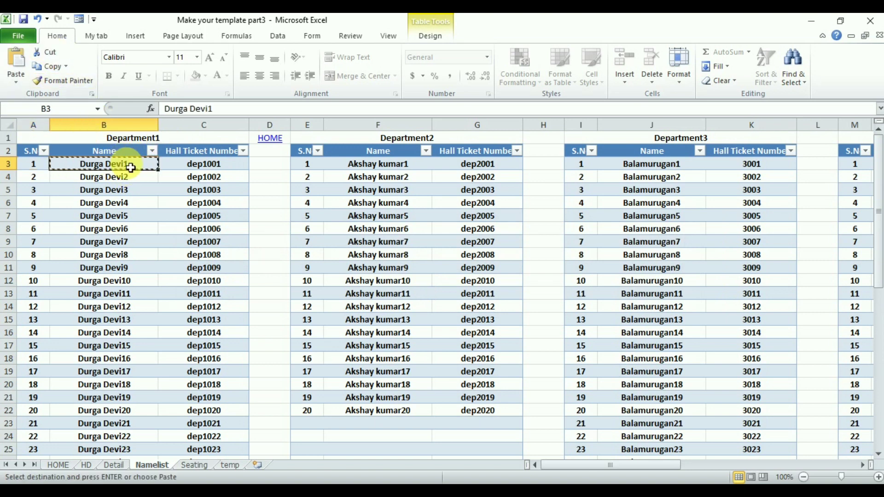
pyautogui.press('Escape')
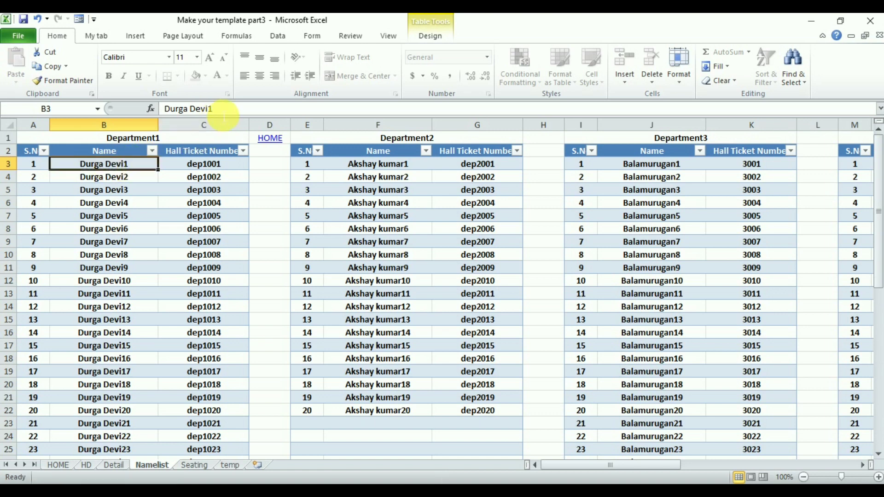
# Delete Department1's first name in B3, then undo to restore it
pyautogui.moveTo(214, 109); pyautogui.dragTo(162, 121)
pyautogui.press('BackSpace')
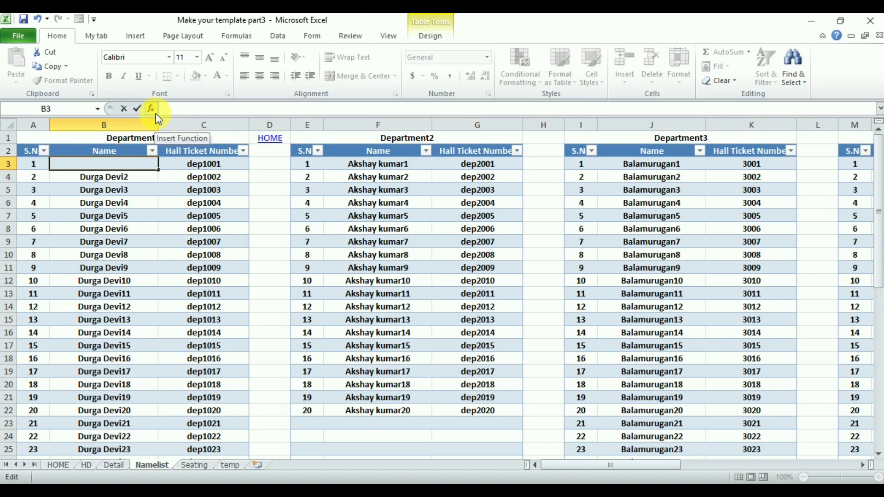
pyautogui.press('Return')
pyautogui.click(128, 165)
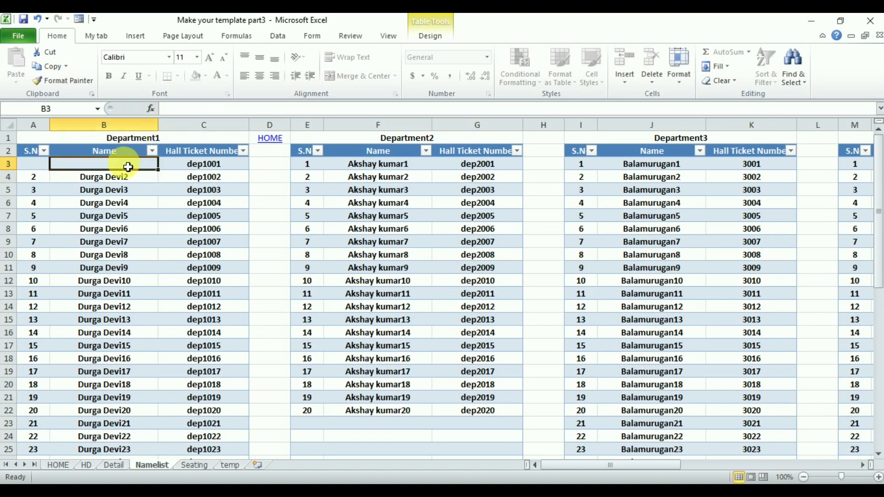
pyautogui.click(38, 20)
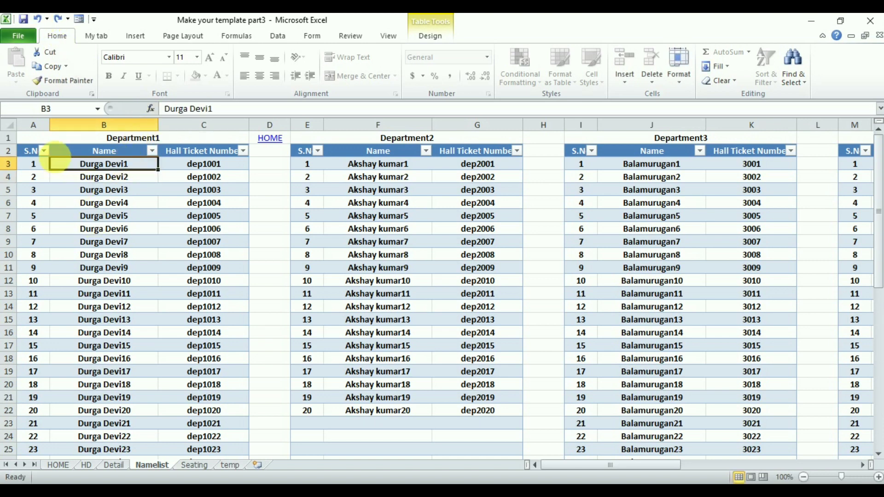
pyautogui.click(43, 163)
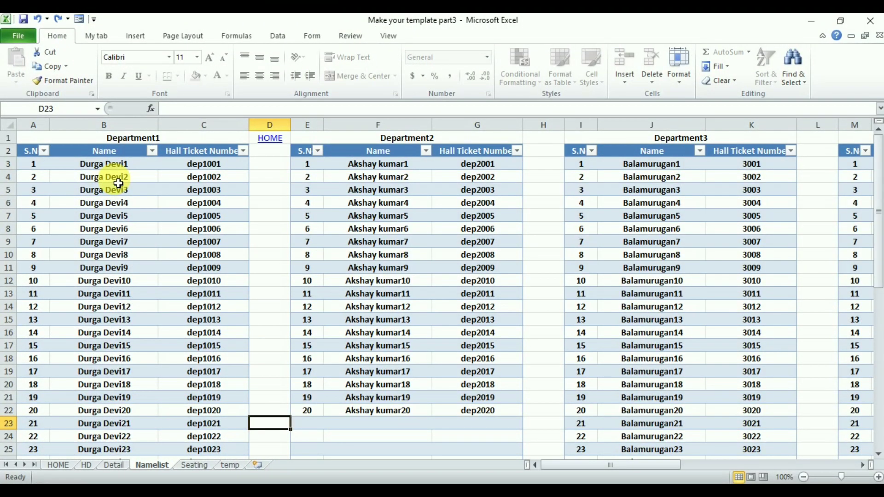
# Insert a new sheet named tempnamelist and move it between Namelist and Seating
pyautogui.click(258, 465)
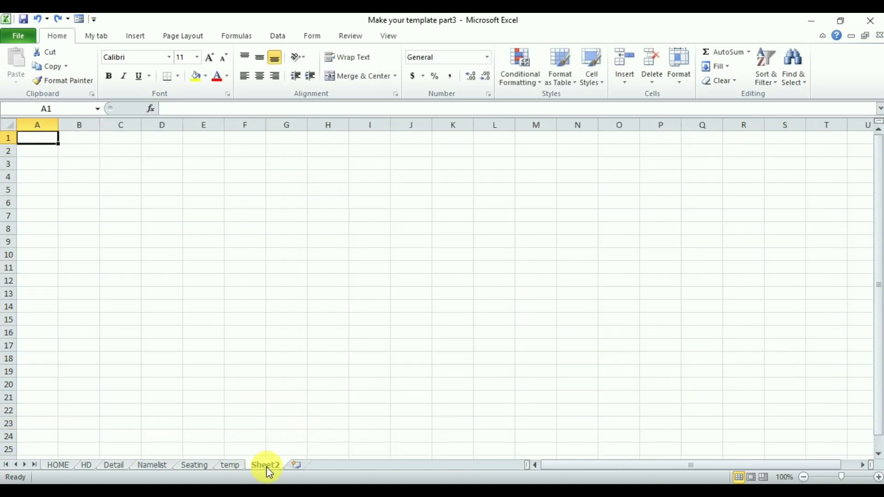
pyautogui.doubleClick(268, 466)
pyautogui.write('tem')
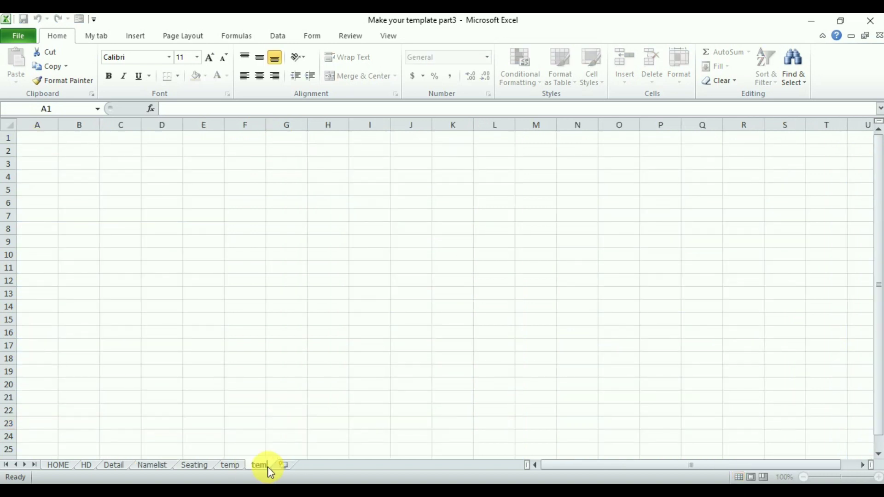
pyautogui.write('pl')
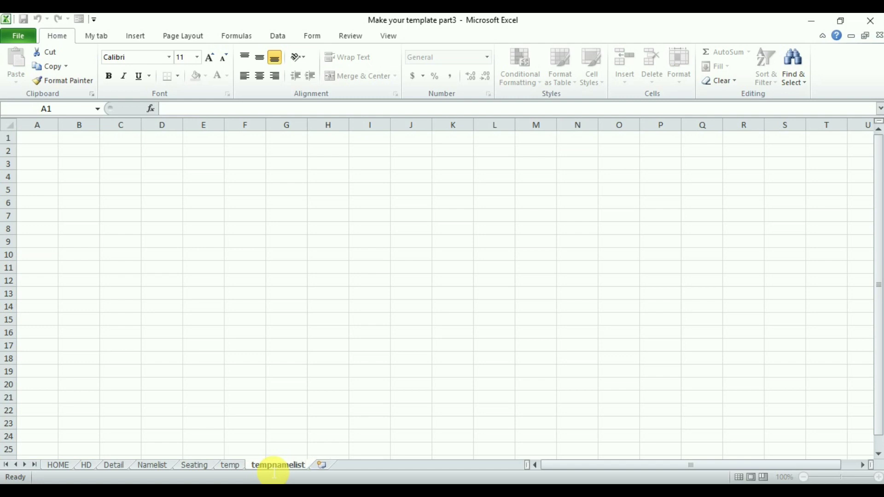
pyautogui.press('Return')
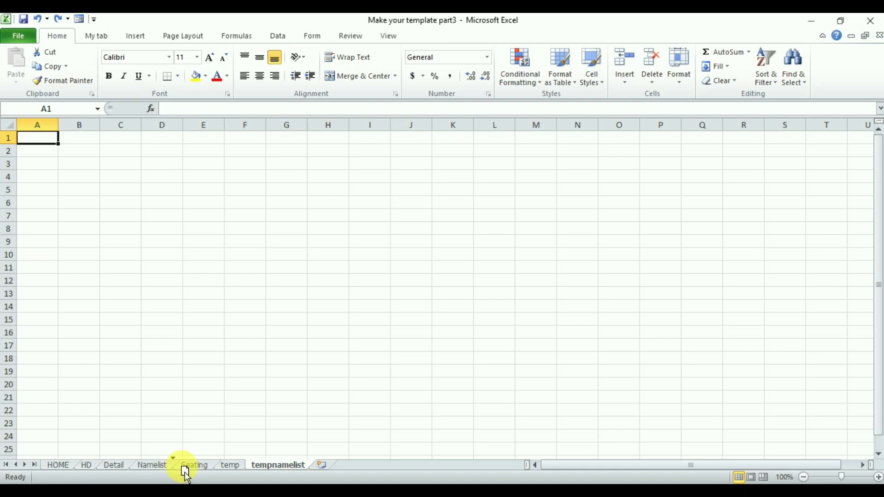
pyautogui.moveTo(185, 470); pyautogui.dragTo(182, 467)
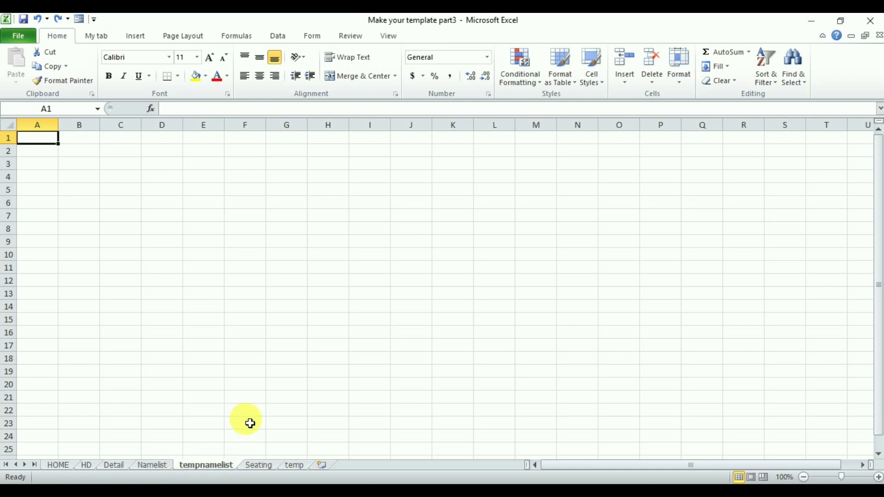
pyautogui.click(153, 465)
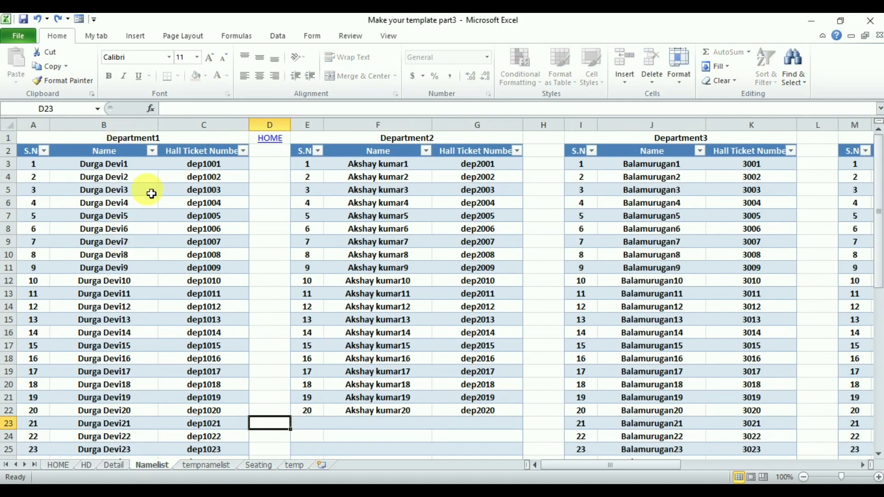
pyautogui.click(214, 468)
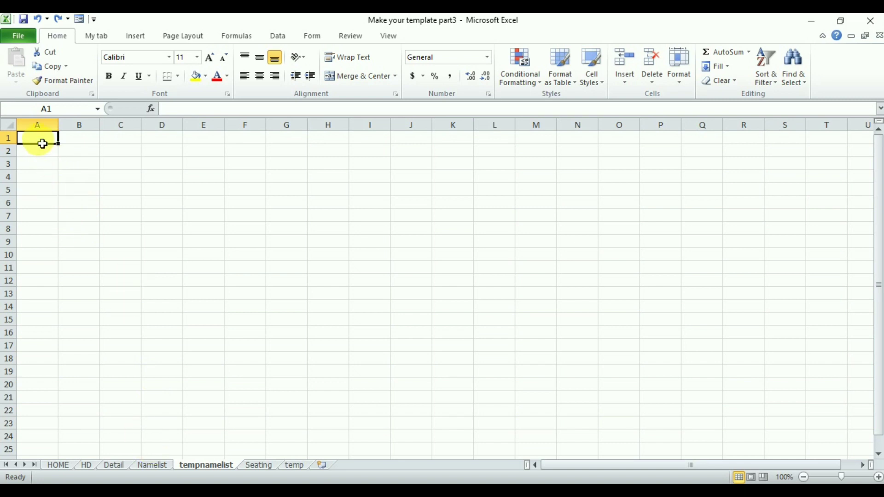
# Enter the title Departent1 in A1 and headers S.No, Name and Hall ticket number in row 2
pyautogui.write('Departent1')
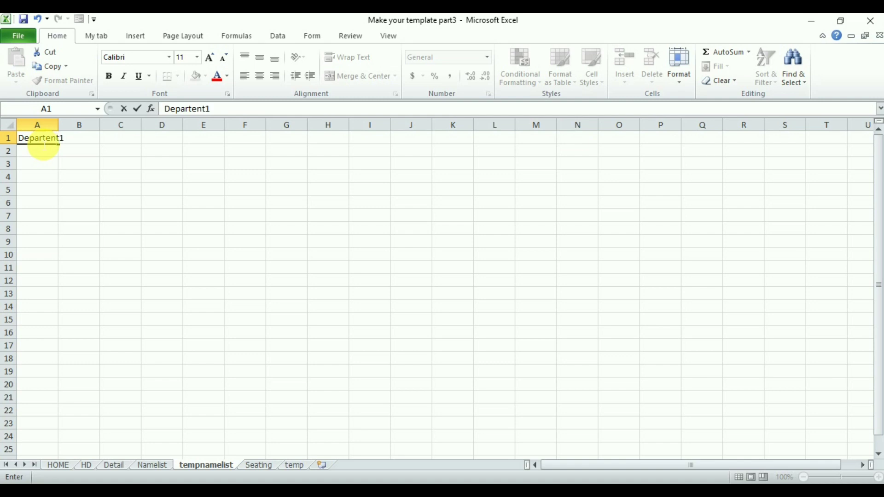
pyautogui.press('Return')
pyautogui.write('S')
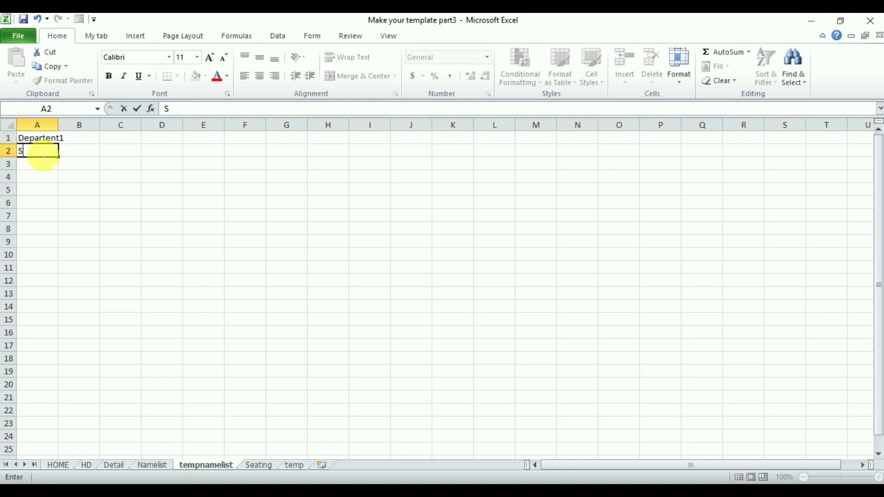
pyautogui.write('.No')
pyautogui.press('Tab')
pyautogui.write('Name')
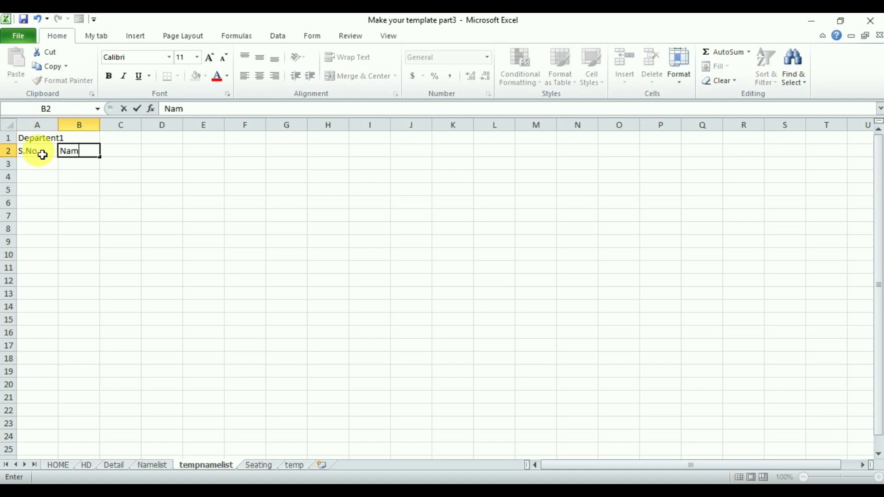
pyautogui.press('Tab')
pyautogui.write('Hall')
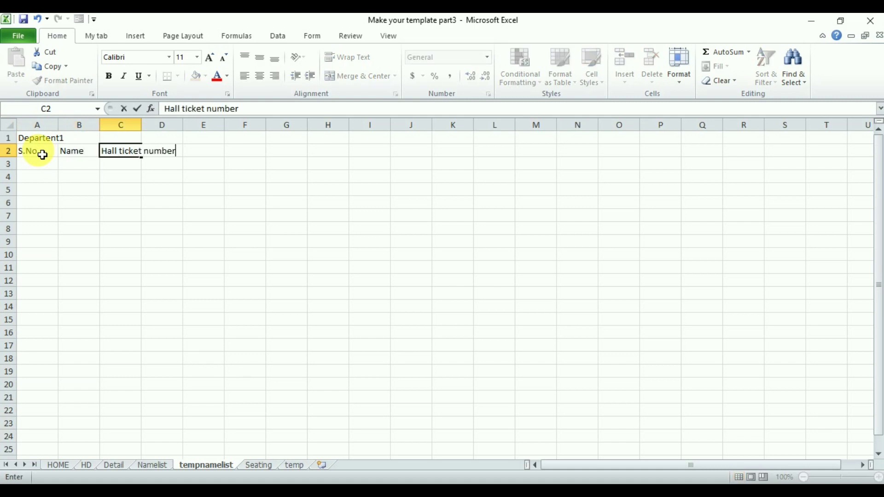
pyautogui.click(43, 155)
# Merge and centre Departent1 across A1:C1, autofit columns A and C, and widen column B
pyautogui.moveTo(40, 138); pyautogui.dragTo(125, 139)
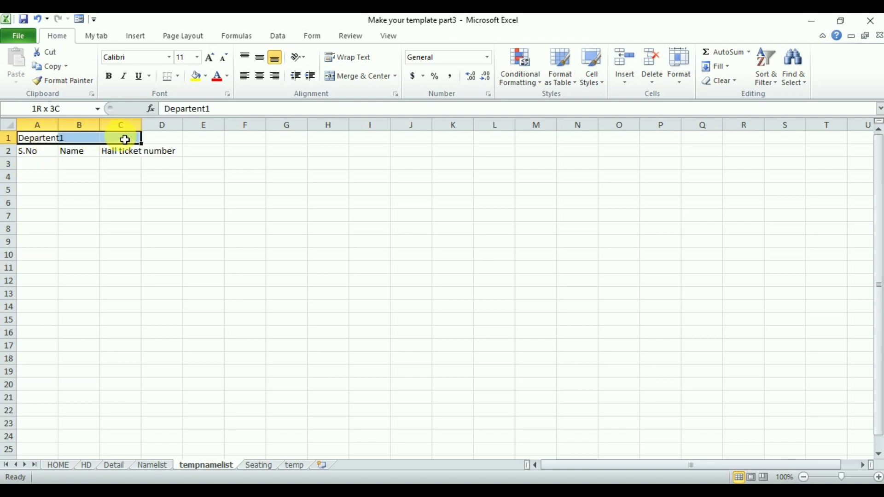
pyautogui.click(353, 75)
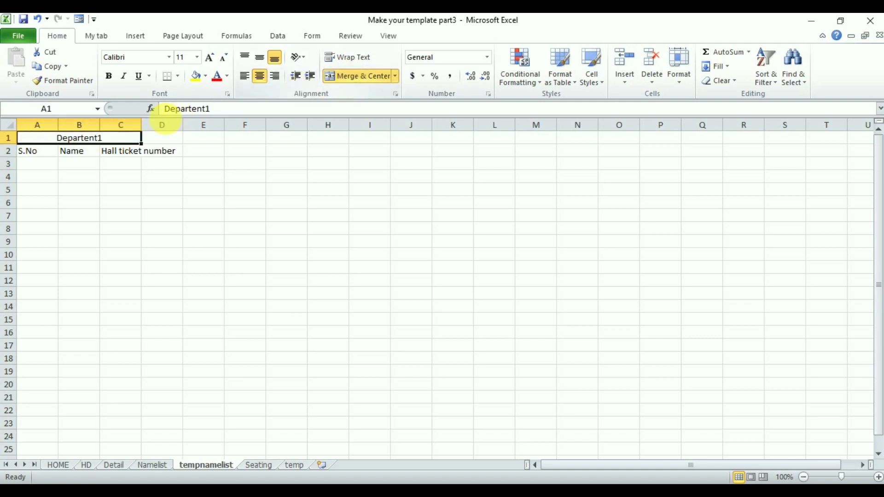
pyautogui.doubleClick(141, 124)
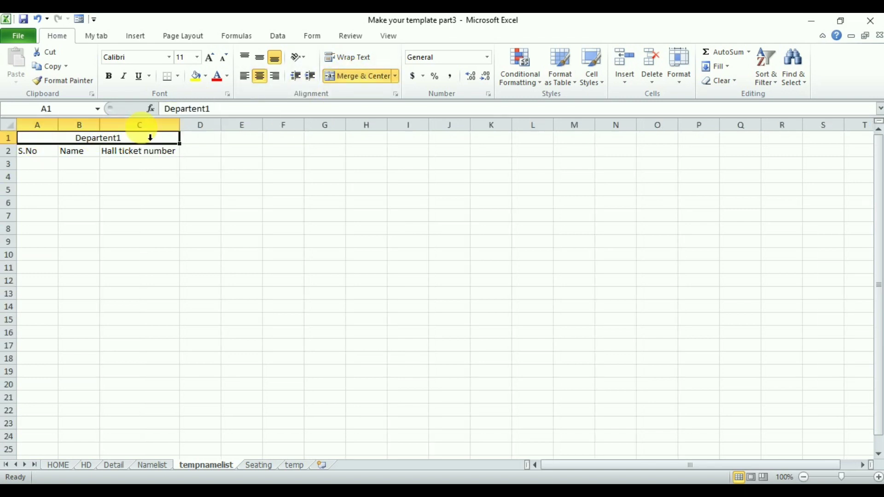
pyautogui.doubleClick(58, 125)
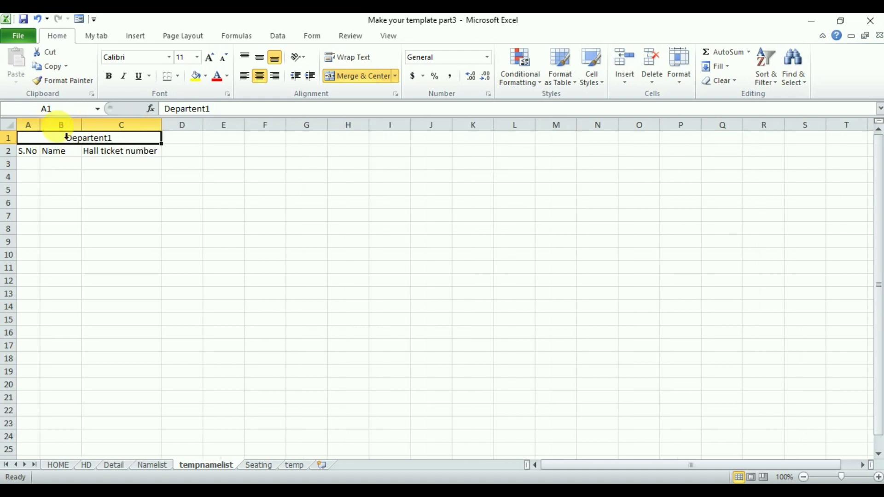
pyautogui.moveTo(81, 125); pyautogui.dragTo(105, 130)
pyautogui.click(143, 153)
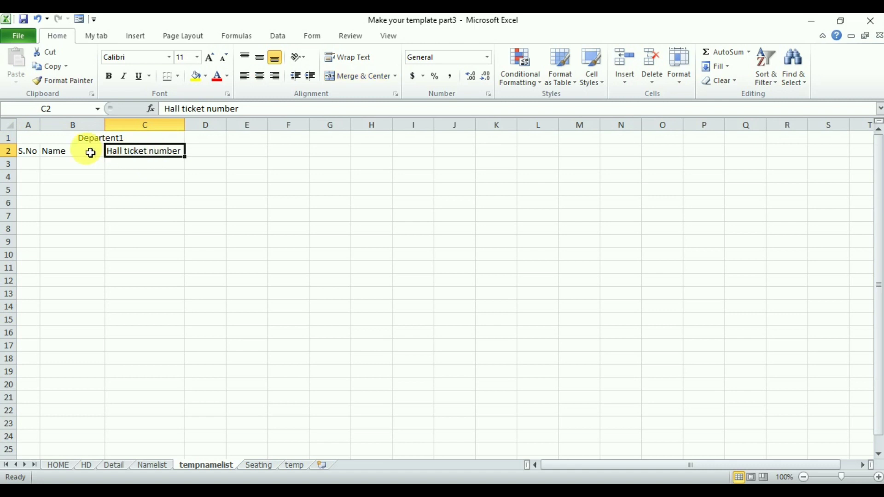
pyautogui.click(36, 167)
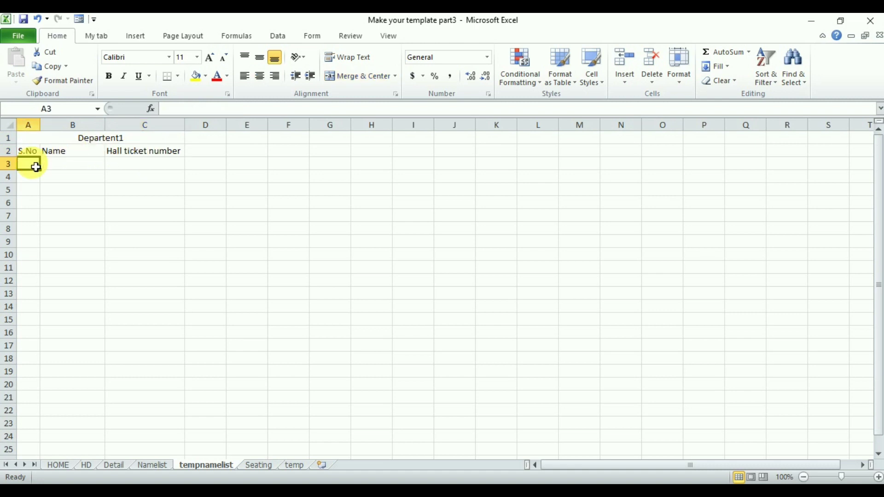
# In A3, create a formula referencing the first Department1 S.No on the Namelist sheet
pyautogui.write('=')
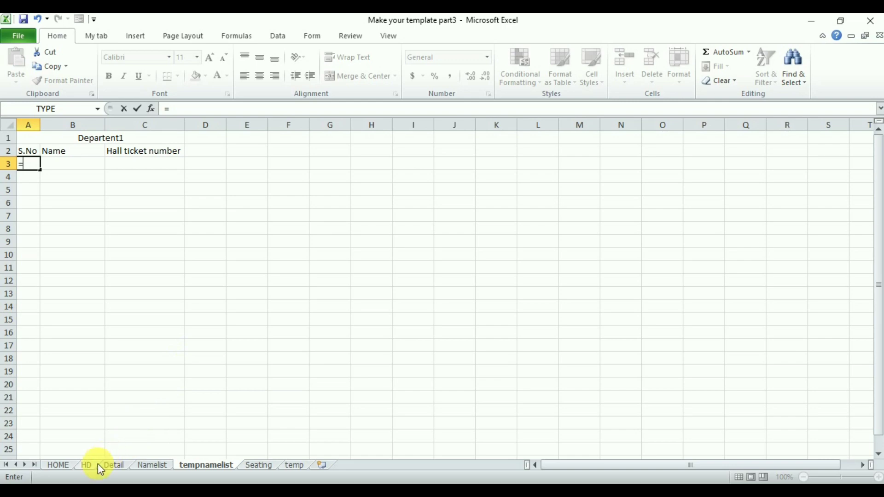
pyautogui.click(151, 466)
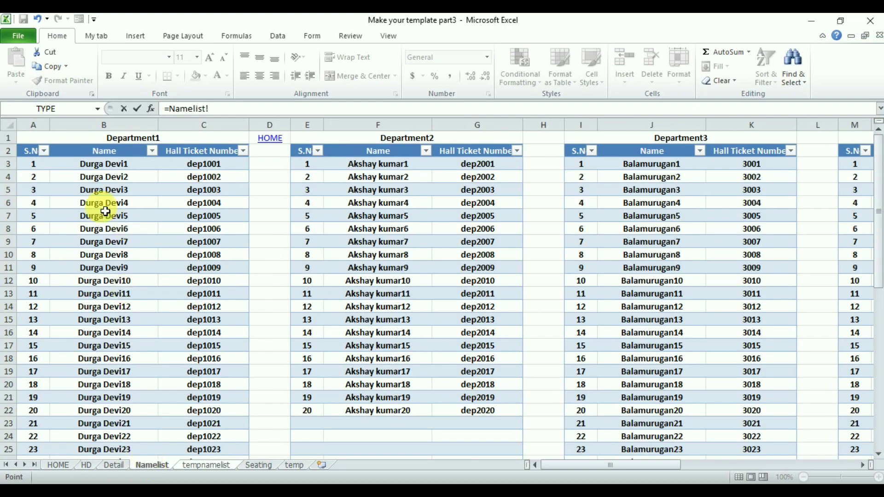
pyautogui.click(40, 166)
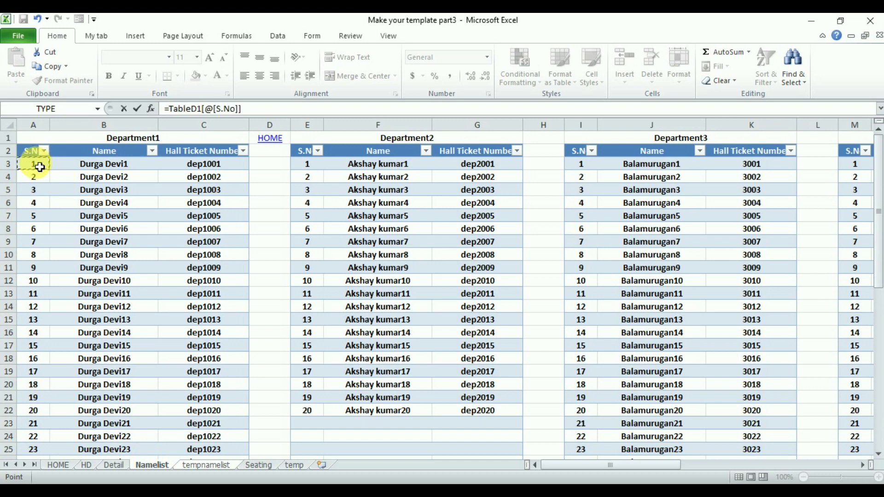
pyautogui.press('Return')
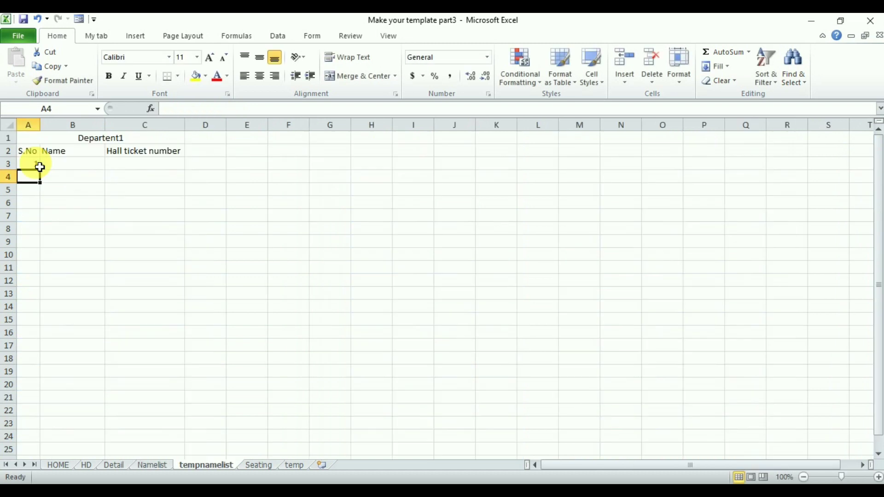
# Copy the A3 formula across to B3 and C3 to pull the name and hall ticket number
pyautogui.click(66, 170)
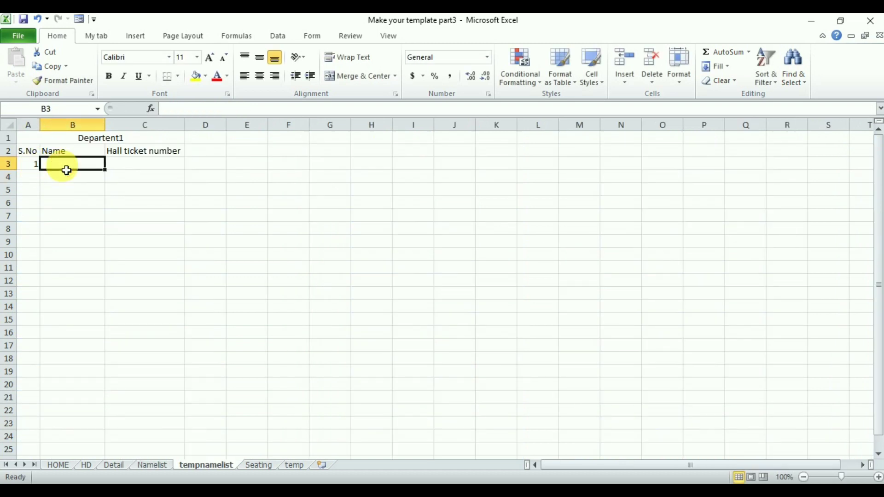
pyautogui.click(36, 166)
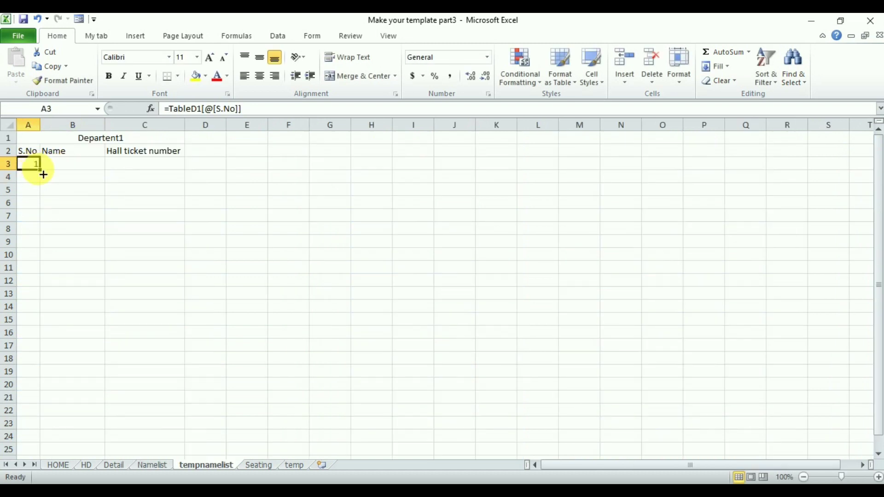
pyautogui.moveTo(41, 170); pyautogui.dragTo(175, 177)
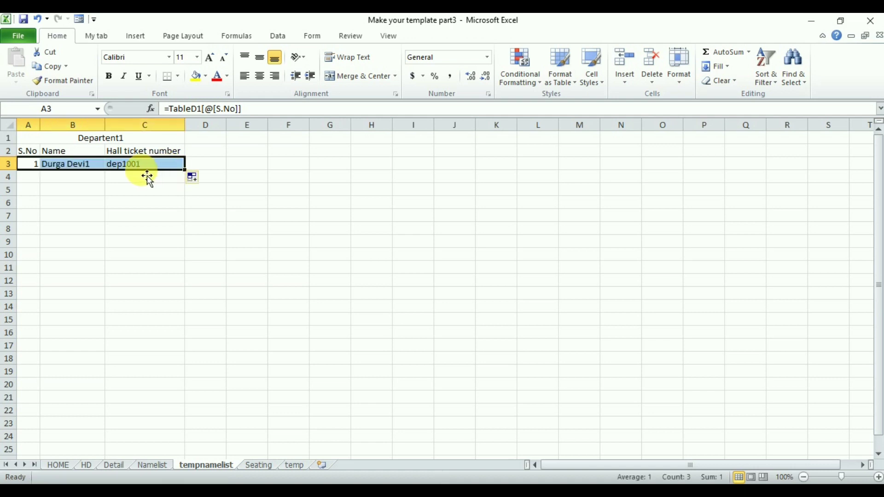
pyautogui.click(159, 167)
pyautogui.click(70, 165)
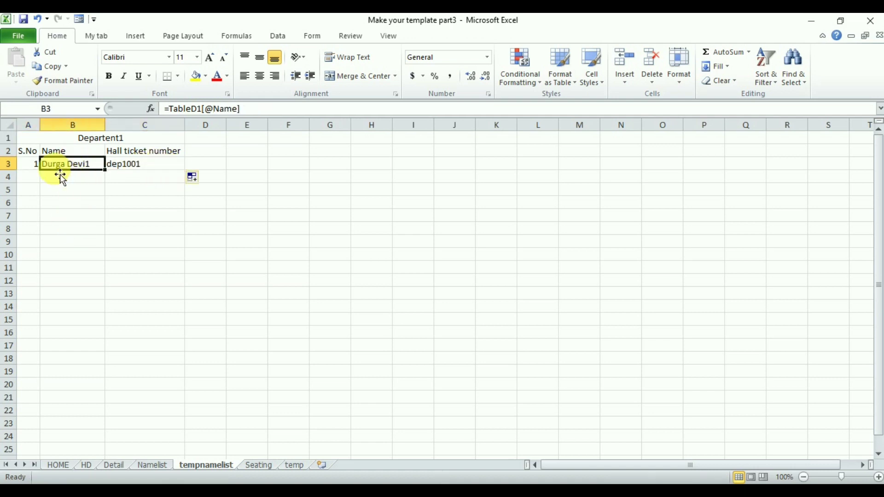
pyautogui.moveTo(36, 166); pyautogui.dragTo(147, 170)
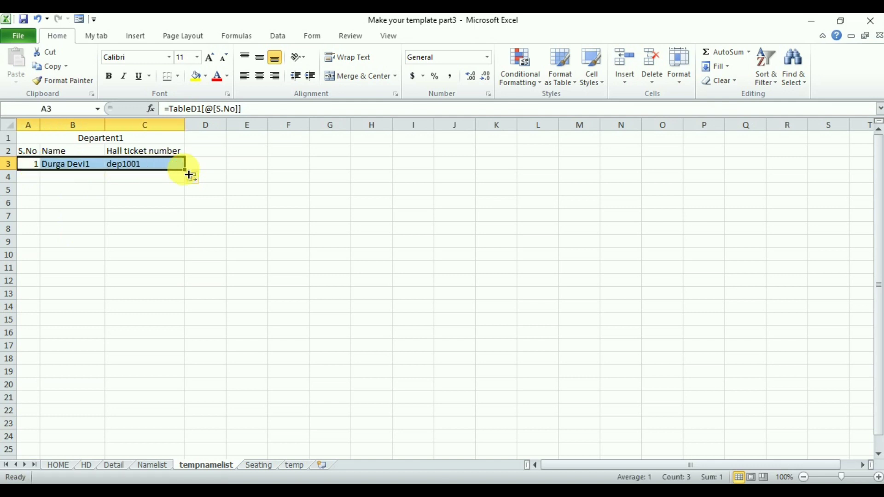
# Fill the row 3 formulas down to row 203 and clear the #VALUE! rows from A52 down
pyautogui.moveTo(190, 175); pyautogui.dragTo(185, 291)
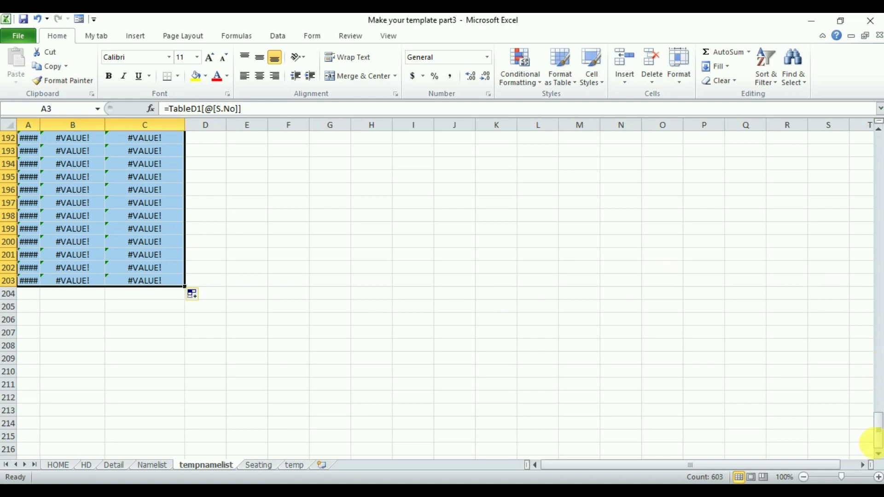
pyautogui.moveTo(878, 438); pyautogui.dragTo(878, 221)
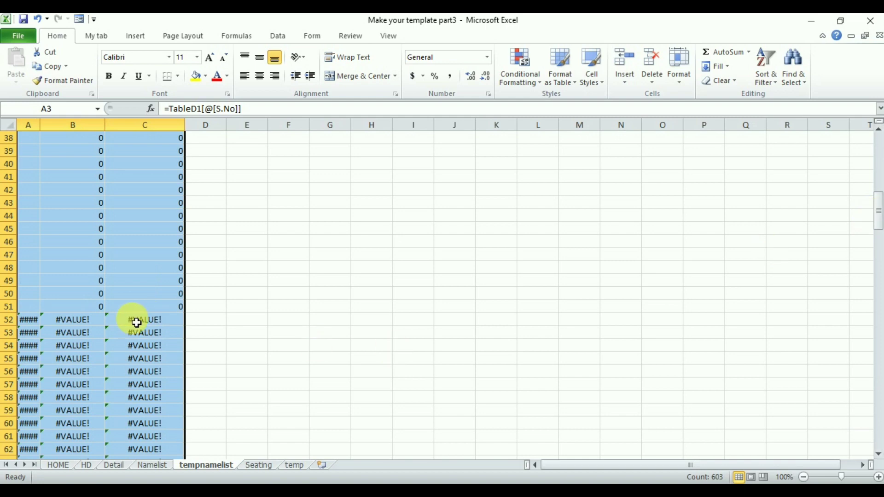
pyautogui.moveTo(41, 326); pyautogui.dragTo(167, 444)
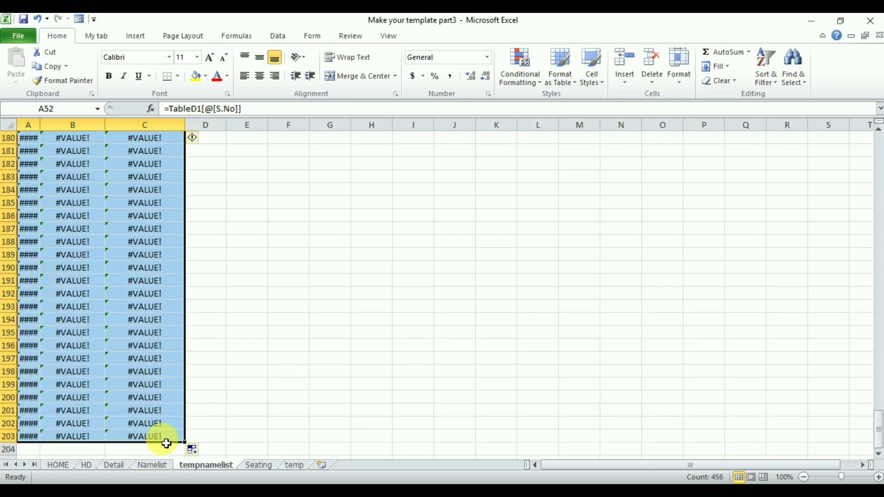
pyautogui.press('Delete')
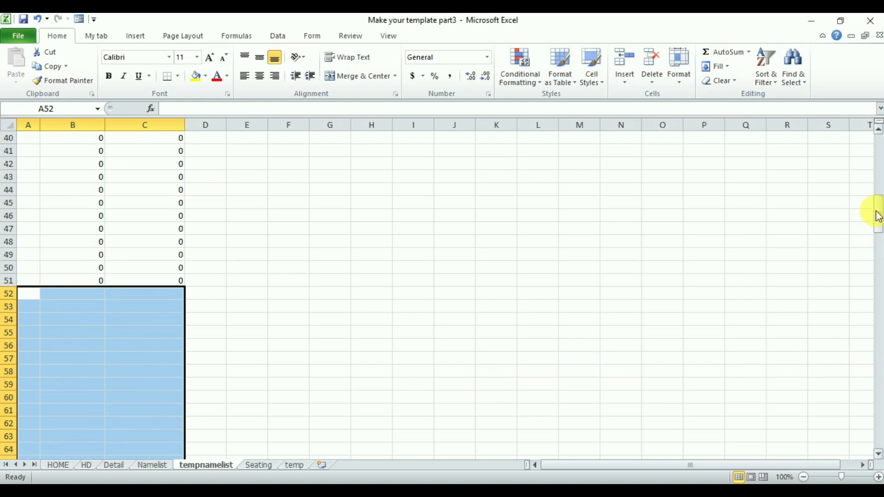
# Inspect the zero-result formulas in B28 and C28 below the 25 Department1 entries
pyautogui.moveTo(876, 213); pyautogui.dragTo(880, 176)
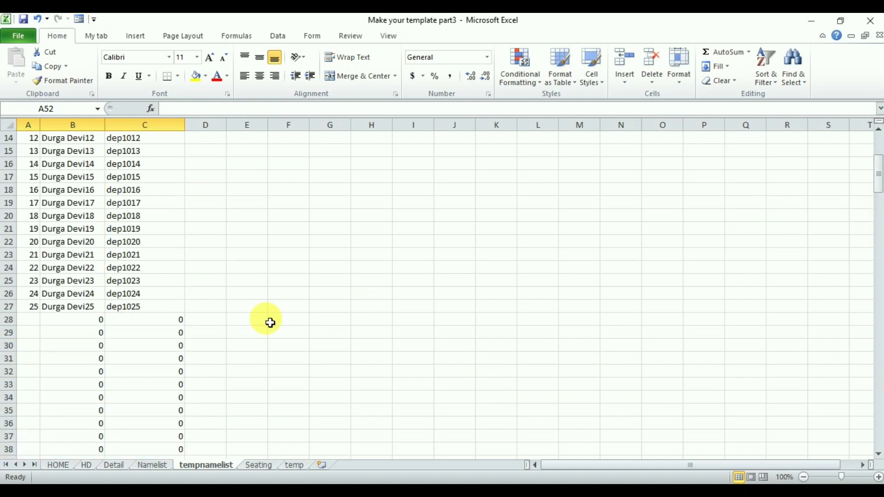
pyautogui.click(91, 325)
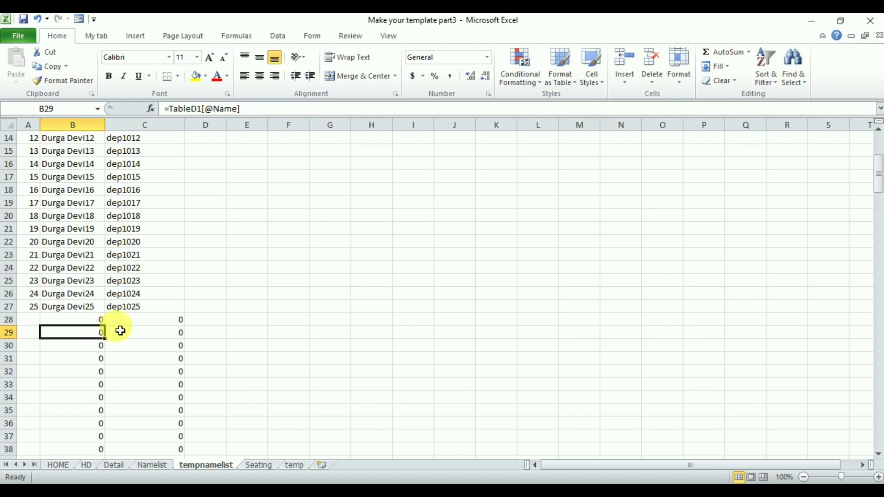
pyautogui.click(131, 320)
pyautogui.click(76, 321)
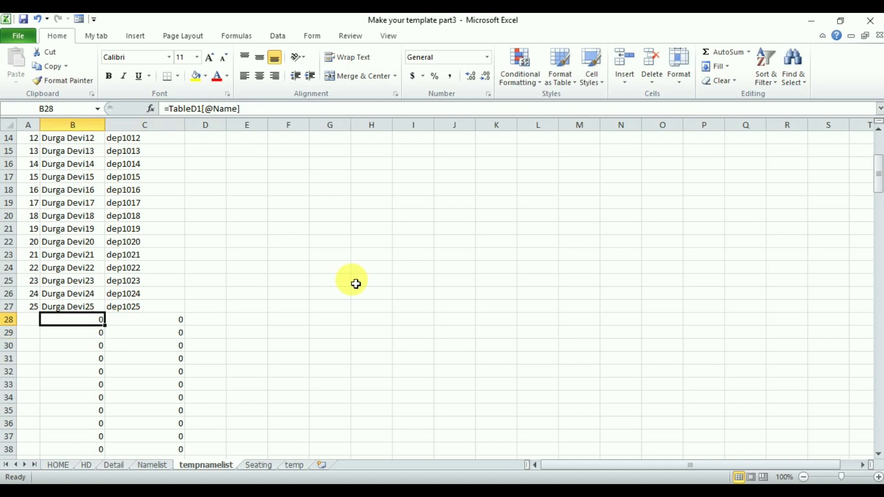
pyautogui.moveTo(879, 178); pyautogui.dragTo(879, 151)
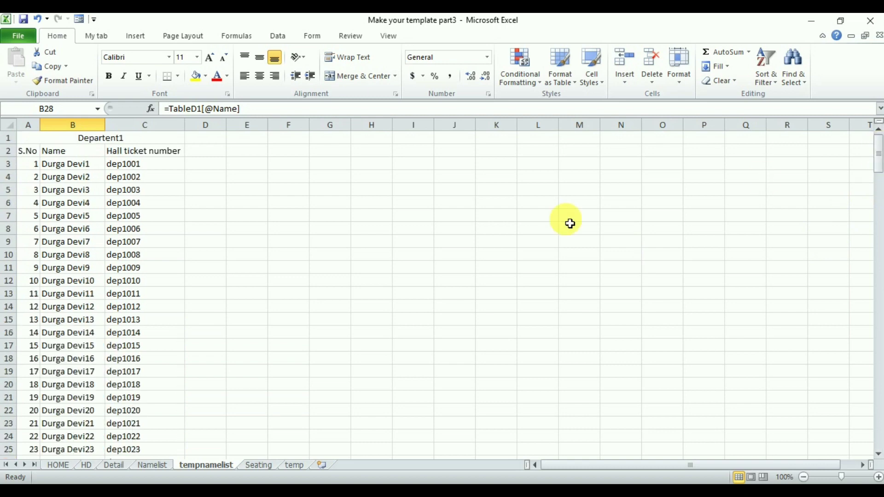
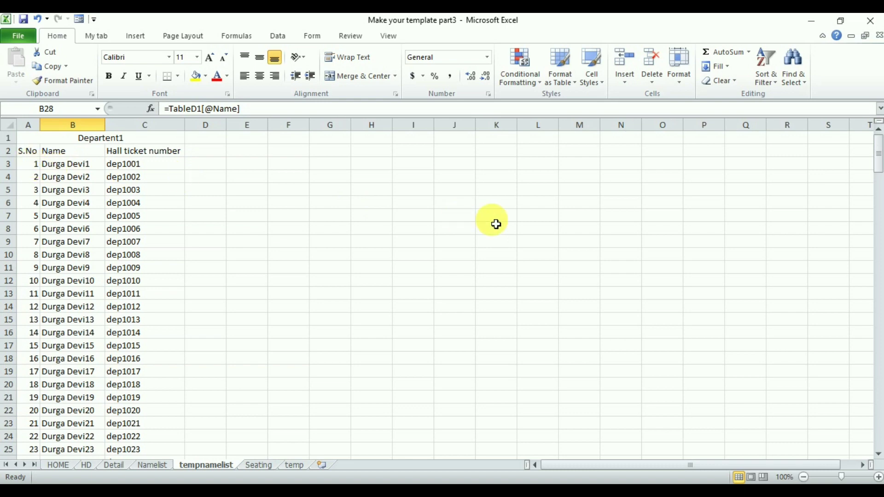
pyautogui.click(87, 168)
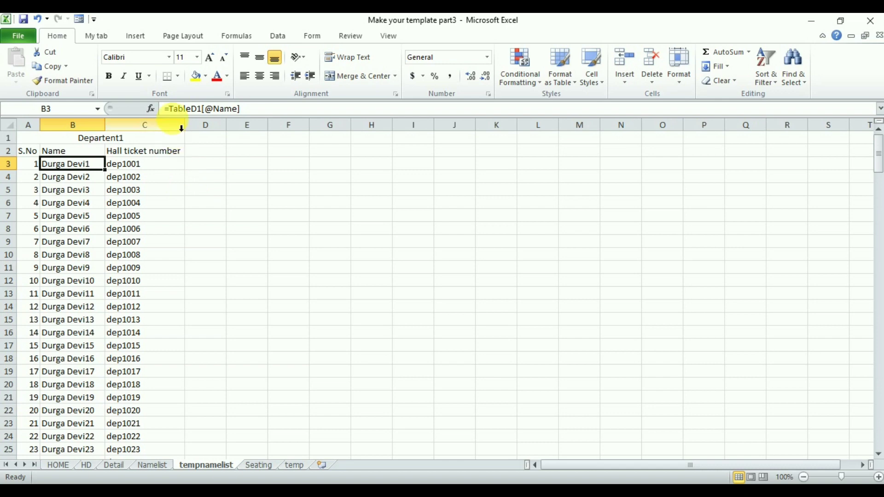
pyautogui.click(249, 110)
pyautogui.moveTo(249, 109); pyautogui.dragTo(169, 111)
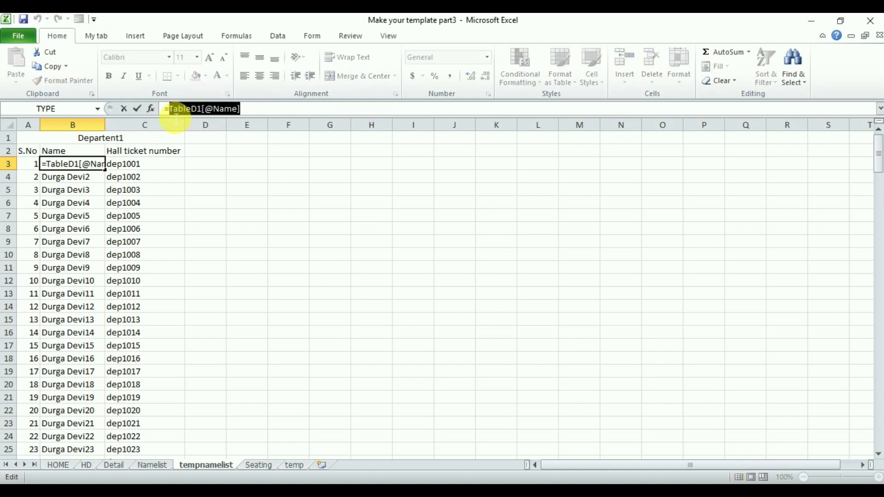
pyautogui.press('BackSpace')
pyautogui.write('if')
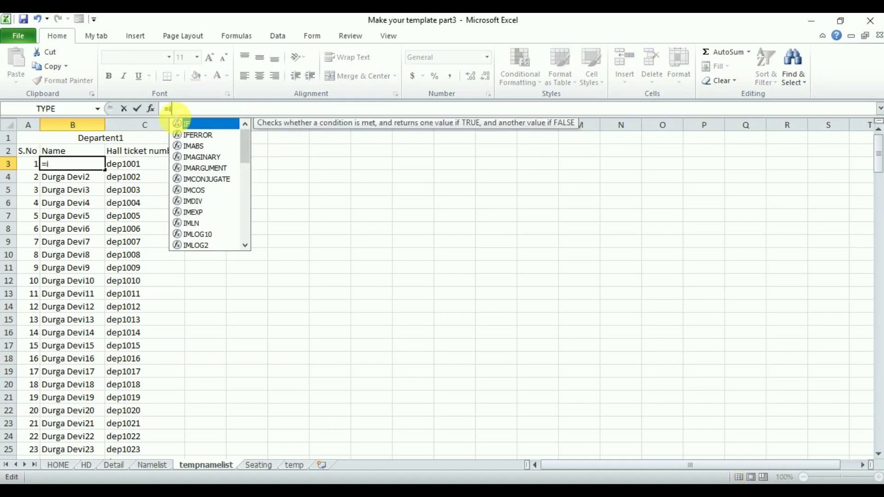
pyautogui.doubleClick(199, 128)
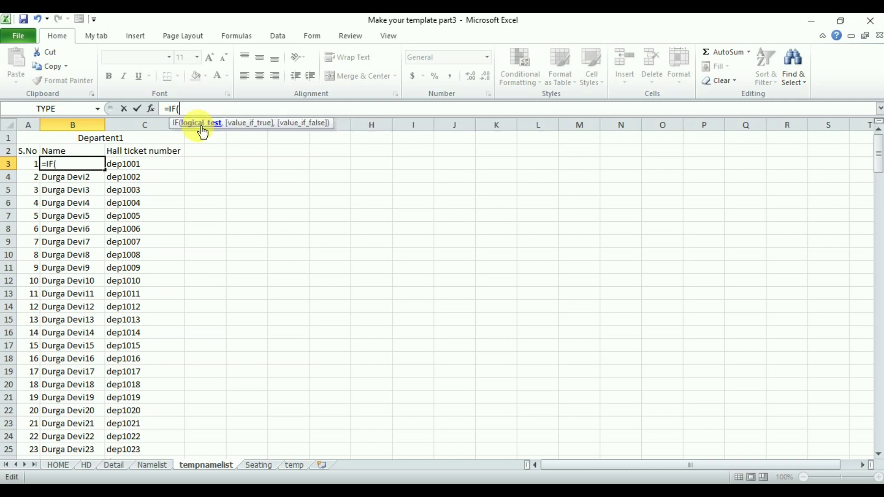
pyautogui.click(152, 465)
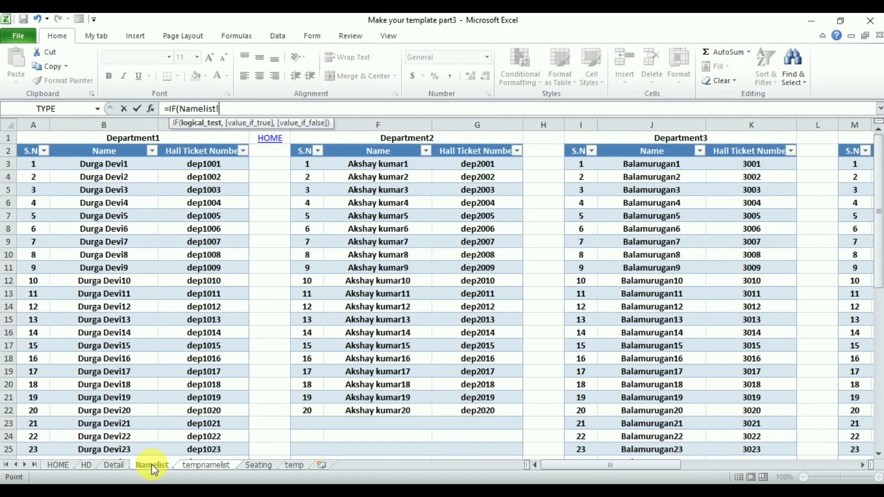
pyautogui.click(101, 166)
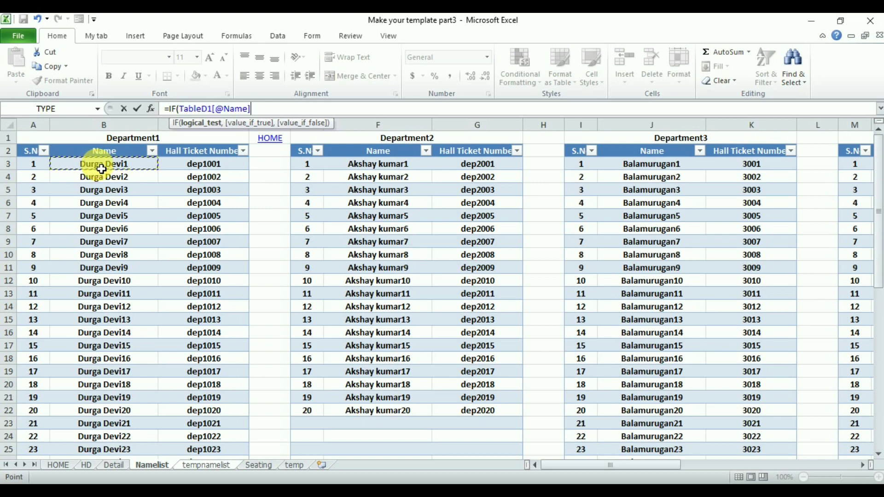
pyautogui.write('="","",TableD1[@Name')
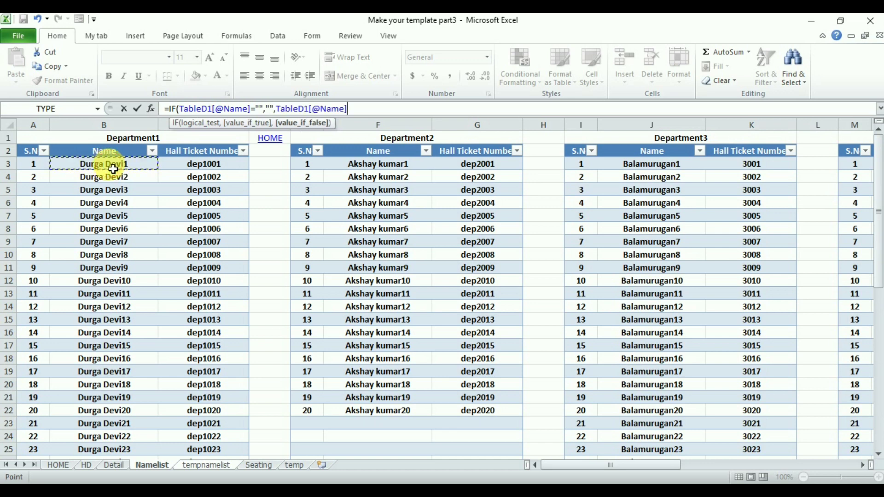
pyautogui.write(')')
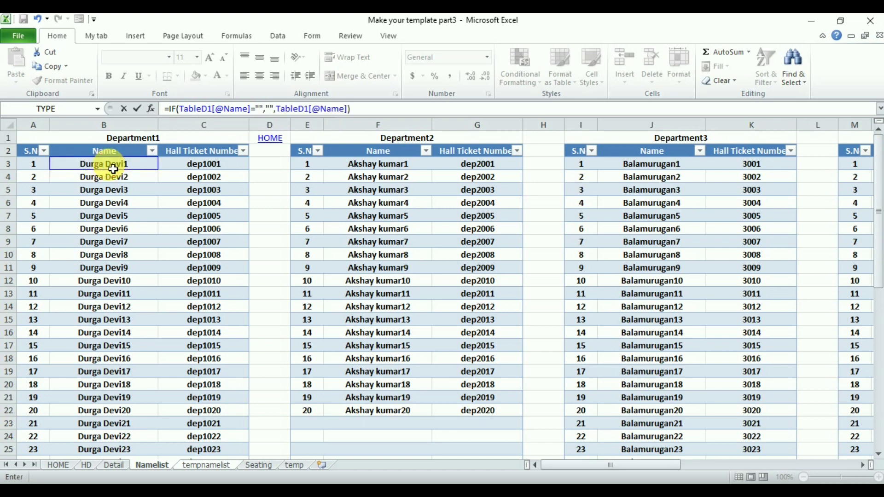
pyautogui.press('Return')
pyautogui.click(94, 163)
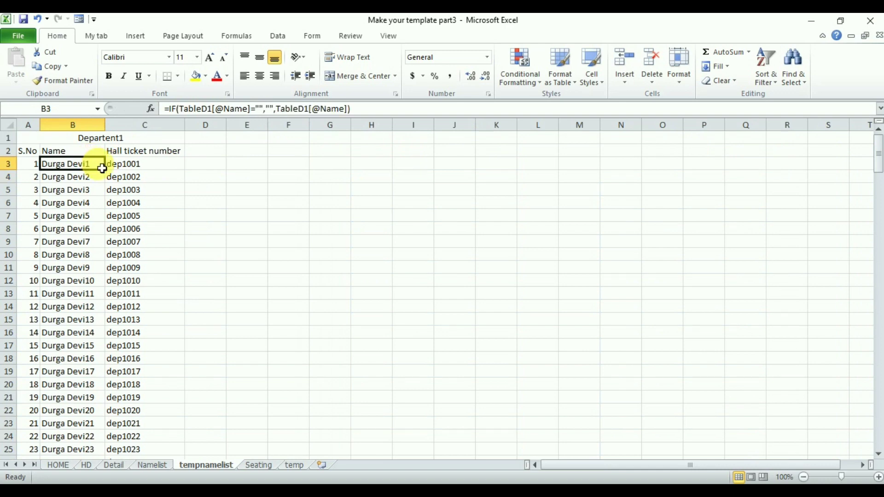
# Fill B3's blank-safe formula down the Name column to row 51
pyautogui.doubleClick(105, 170)
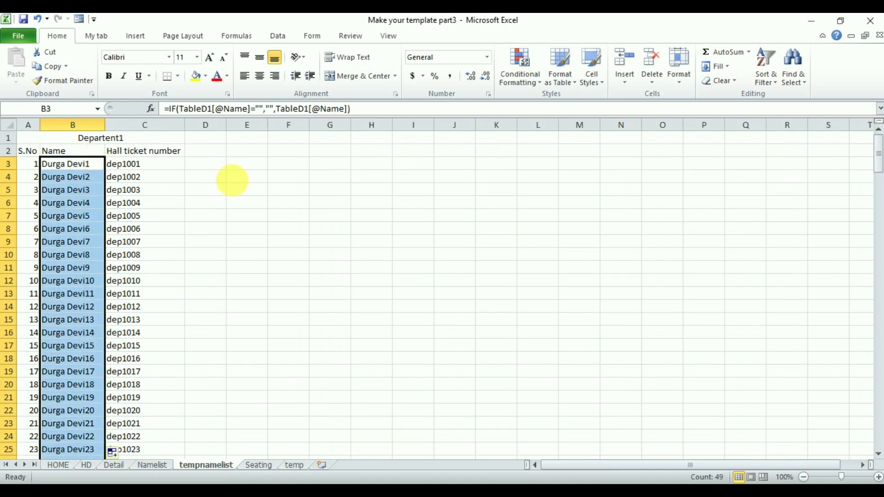
pyautogui.moveTo(880, 155)
pyautogui.mouseDown()
pyautogui.moveTo(881, 191)
pyautogui.moveTo(880, 141)
pyautogui.mouseUp()
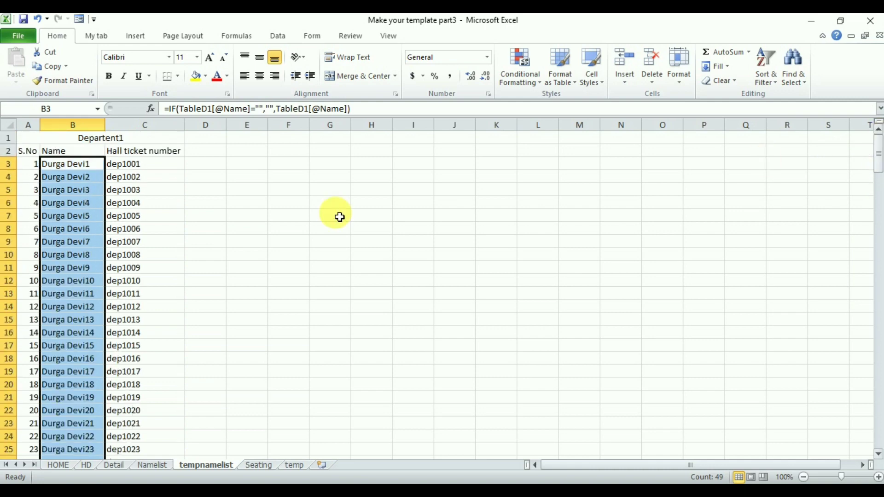
pyautogui.click(93, 171)
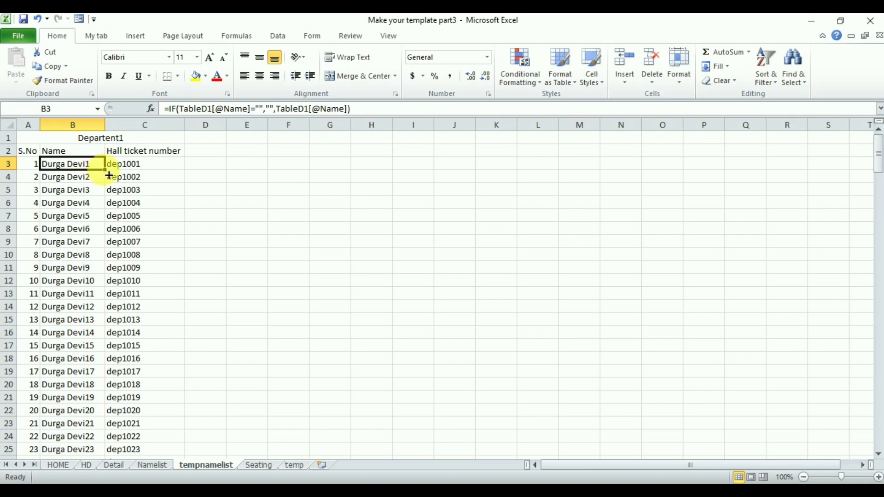
# Copy the formula into C3, fill it down the Hall ticket number column, and start merging A1:C1
pyautogui.moveTo(109, 175); pyautogui.dragTo(169, 170)
pyautogui.click(154, 167)
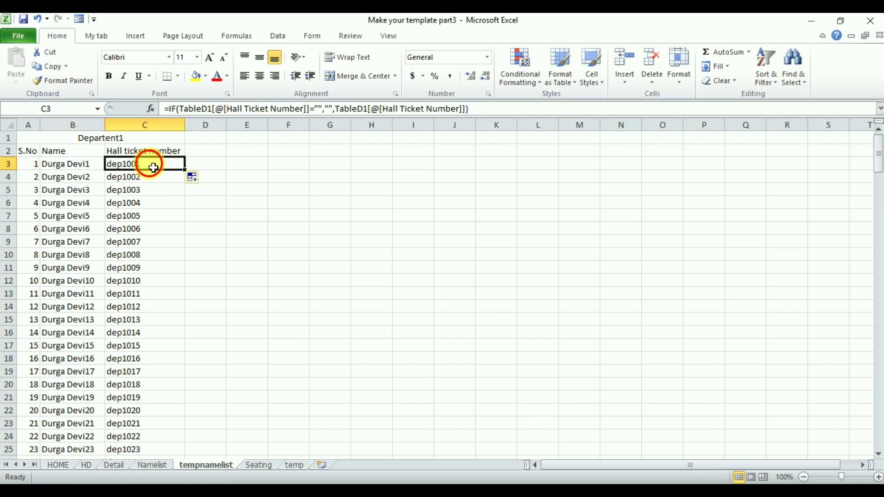
pyautogui.doubleClick(185, 170)
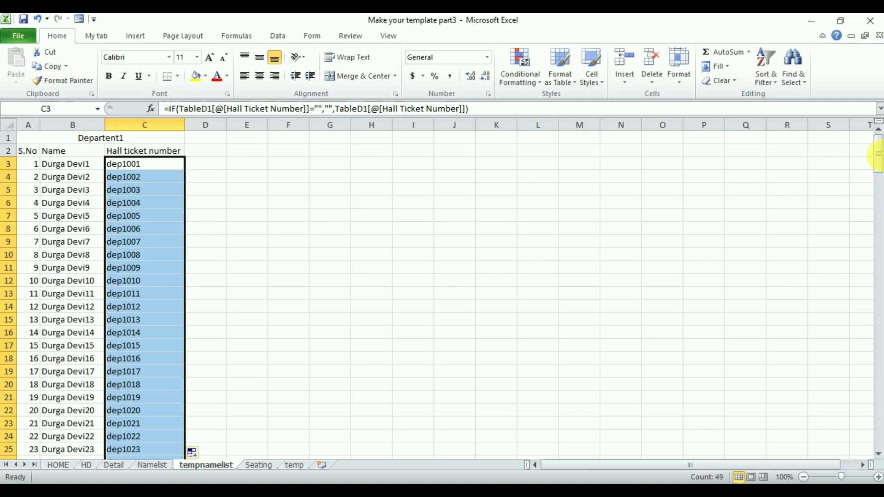
pyautogui.moveTo(881, 162); pyautogui.dragTo(878, 139)
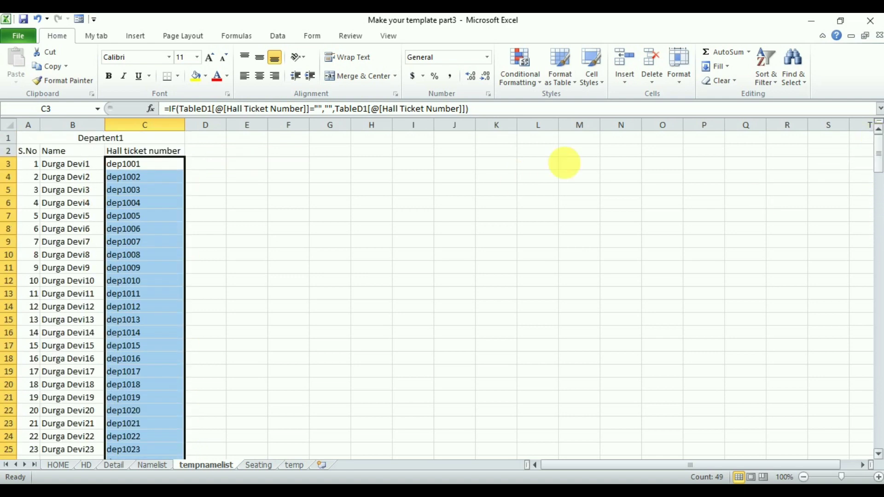
pyautogui.moveTo(27, 138); pyautogui.dragTo(144, 137)
pyautogui.hotkey('alt', 'h')
# Merge the title across A–C and link it to =HD!H2 so it reads CSE
pyautogui.press('m')
pyautogui.press('c')
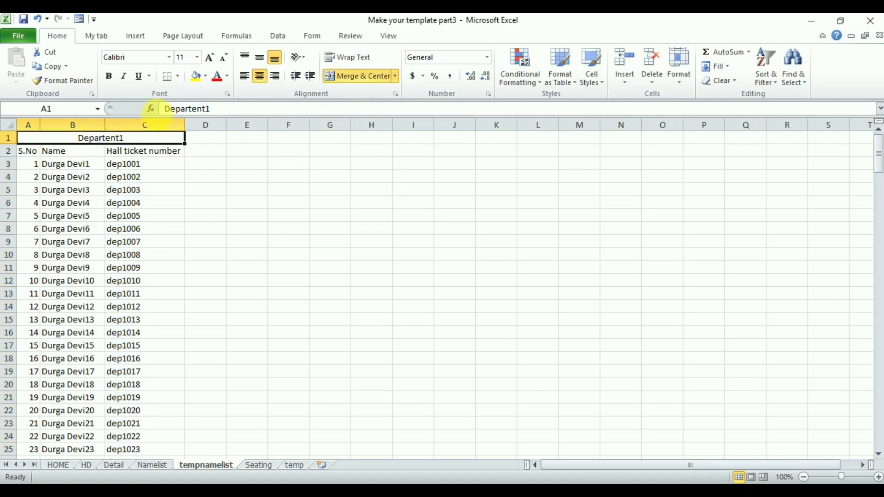
pyautogui.moveTo(215, 110); pyautogui.dragTo(148, 110)
pyautogui.write('=')
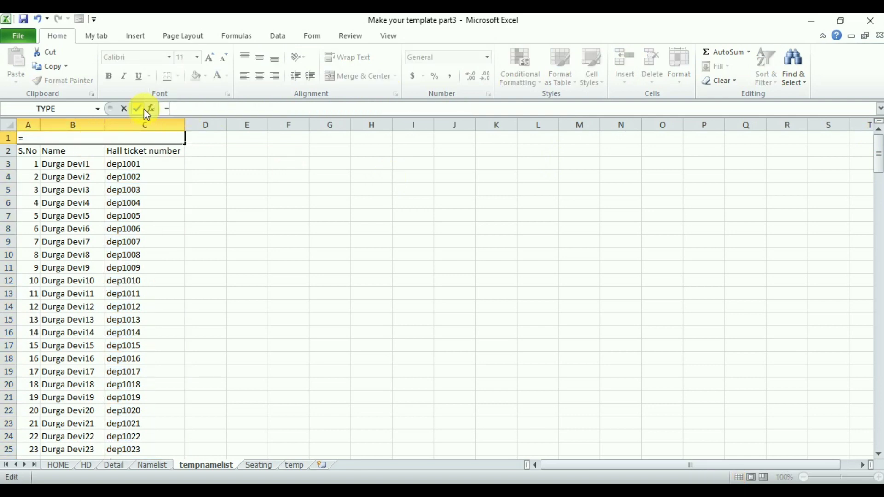
pyautogui.click(87, 466)
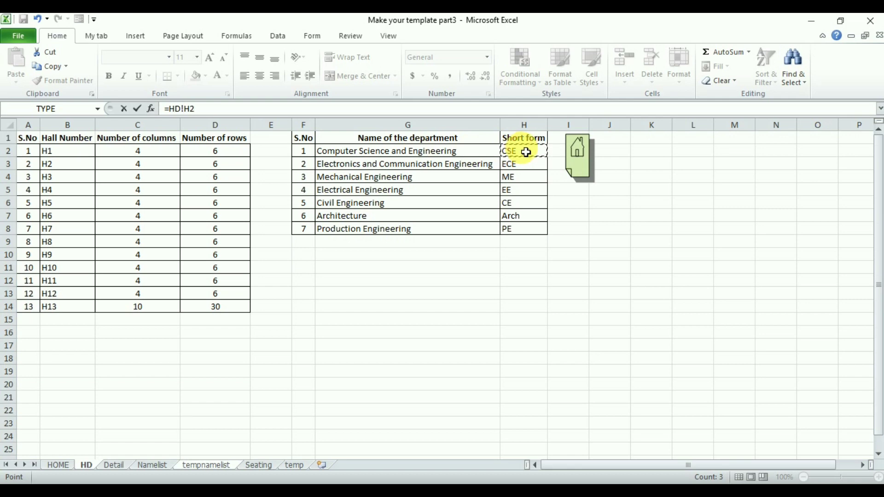
pyautogui.press('Return')
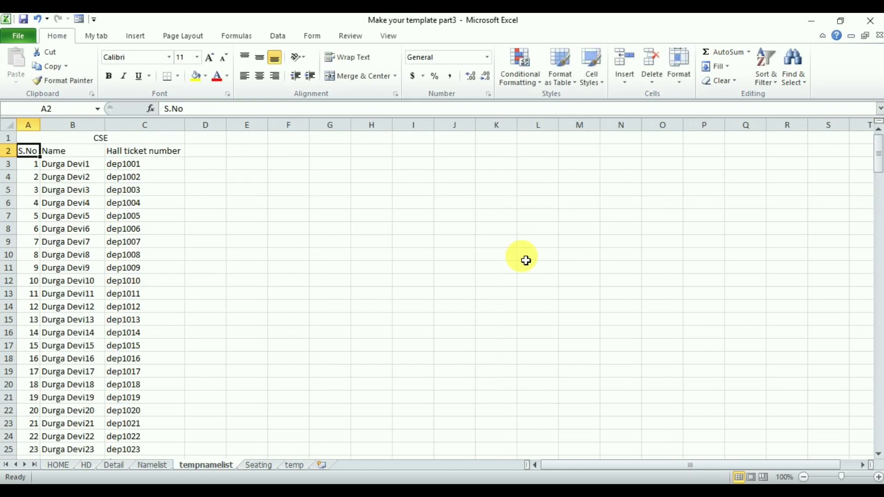
# Bold the A2:C2 header row and select the whole list from the title down
pyautogui.click(115, 142)
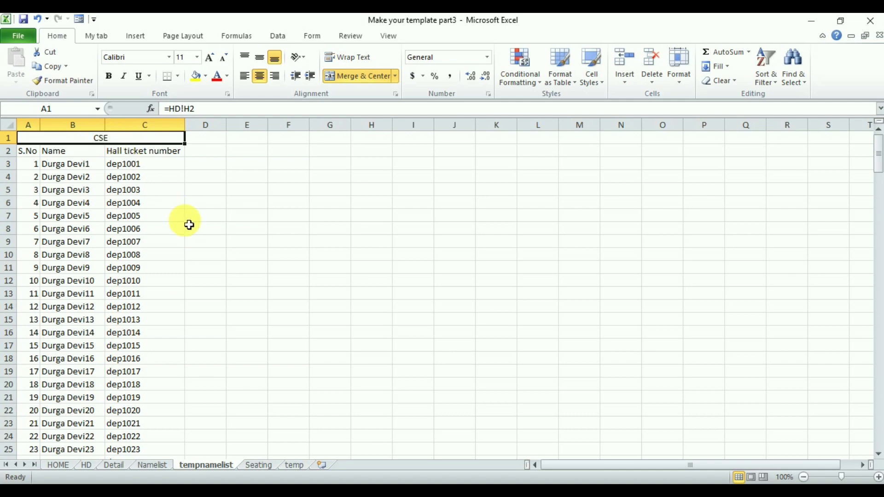
pyautogui.moveTo(31, 151); pyautogui.dragTo(136, 157)
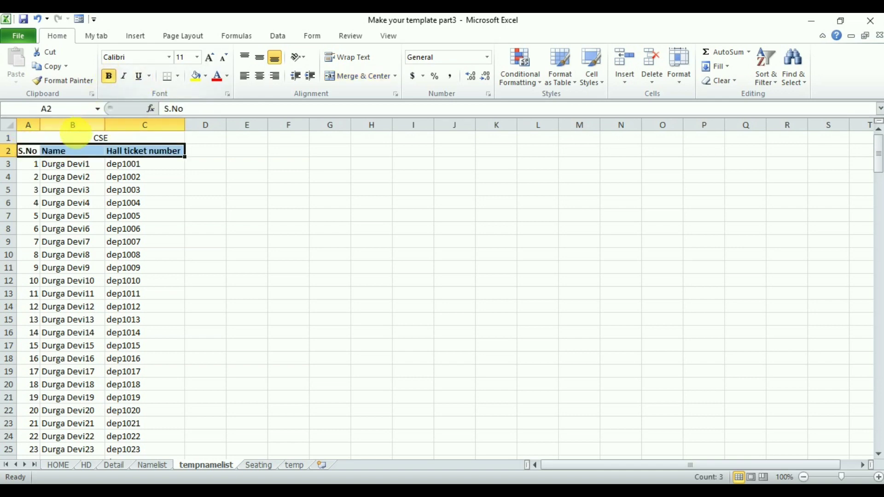
pyautogui.moveTo(73, 138); pyautogui.dragTo(90, 455)
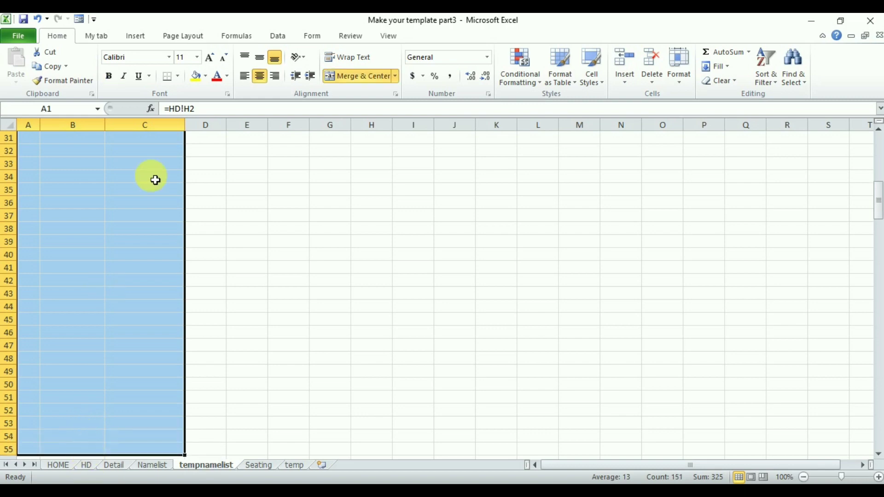
# Apply All Borders to every cell of the CSE list
pyautogui.click(178, 78)
pyautogui.click(205, 180)
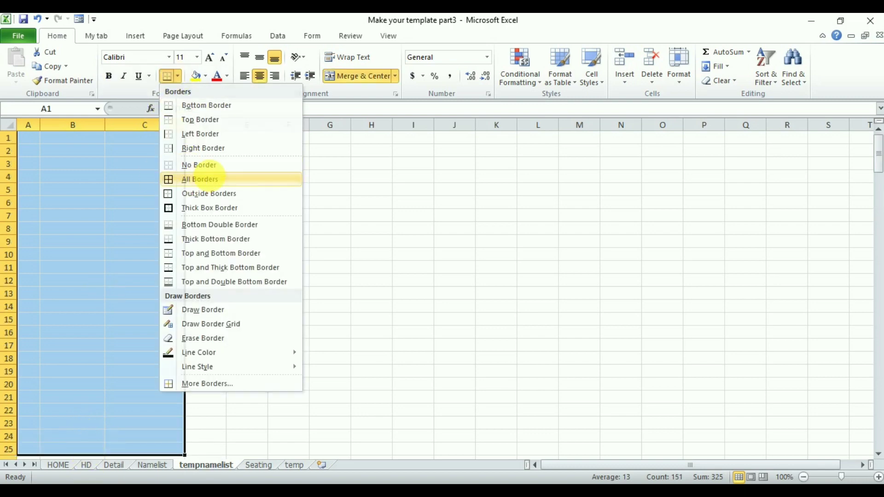
pyautogui.click(415, 289)
# Copy columns A–C and insert them as new columns E–G
pyautogui.moveTo(26, 125); pyautogui.dragTo(158, 134)
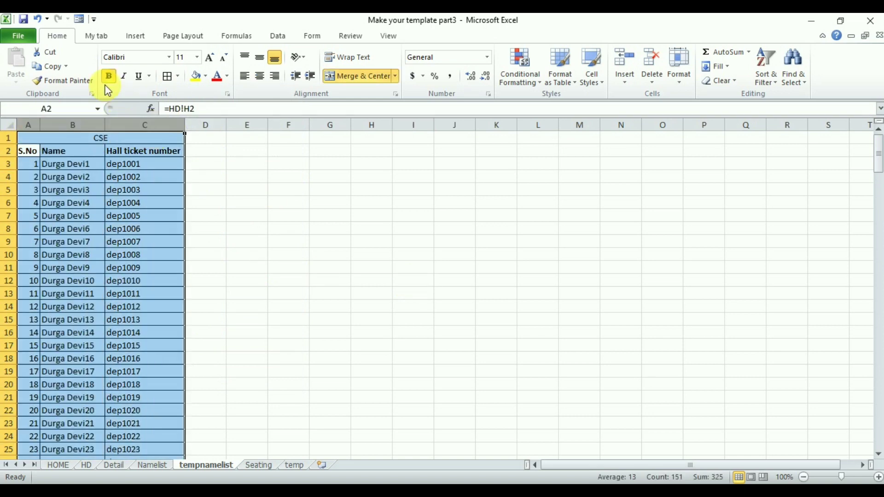
pyautogui.click(55, 70)
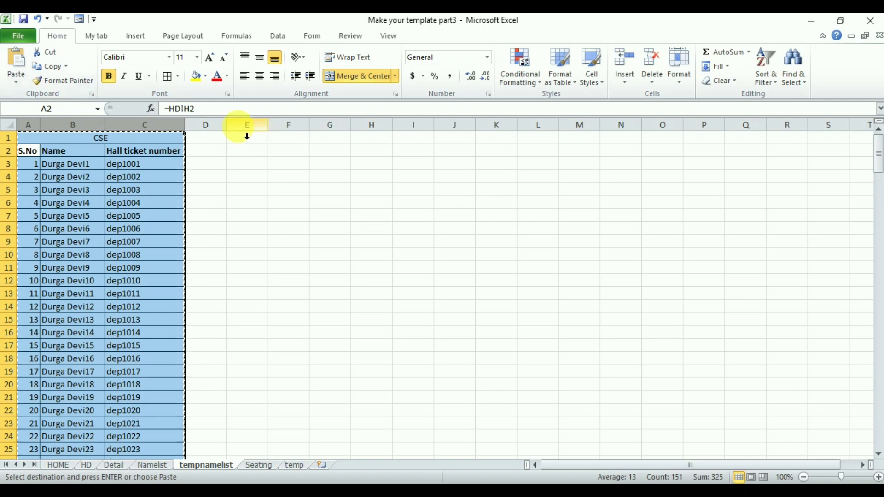
pyautogui.click(237, 125)
pyautogui.rightClick(239, 132)
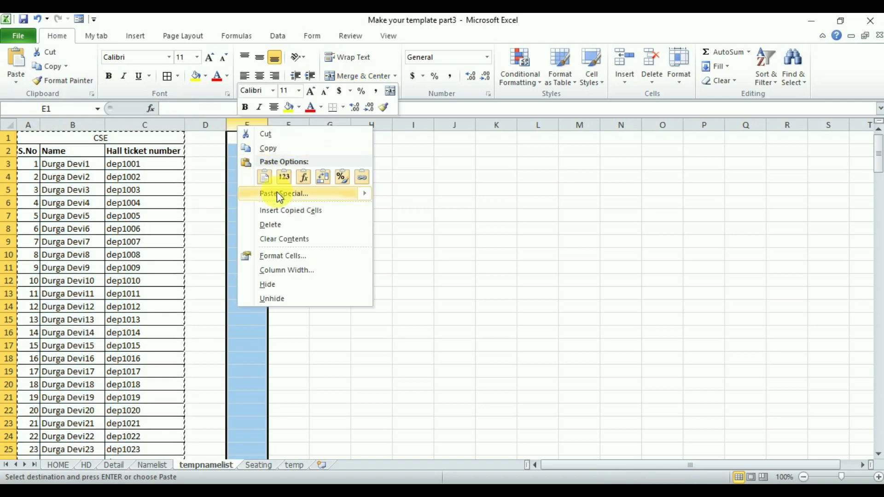
pyautogui.click(291, 211)
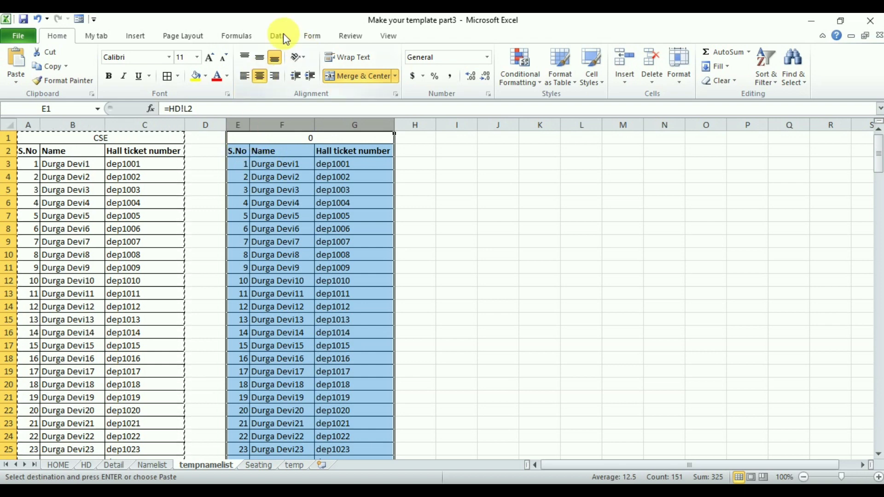
# Replace every D1 reference with D2 in the E–G block, giving 245 replacements and tickets dep2001–dep2020
pyautogui.click(350, 36)
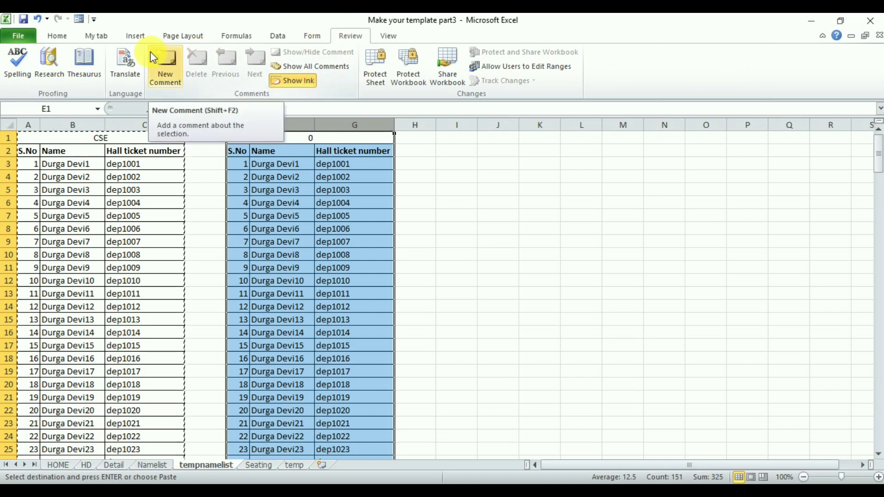
pyautogui.click(104, 37)
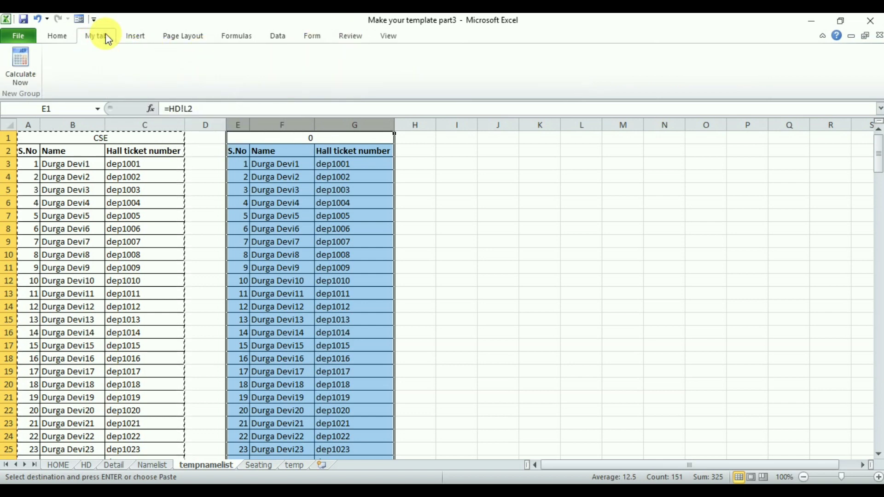
pyautogui.click(59, 37)
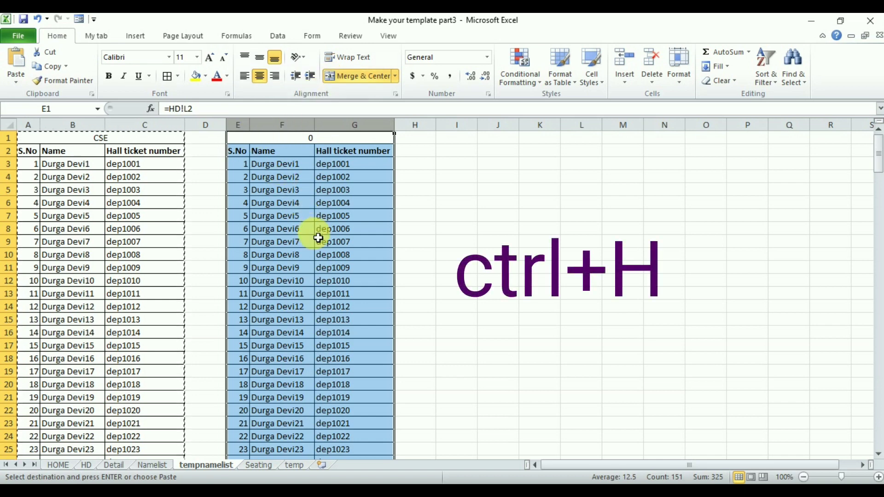
pyautogui.hotkey('ctrl', 'h')
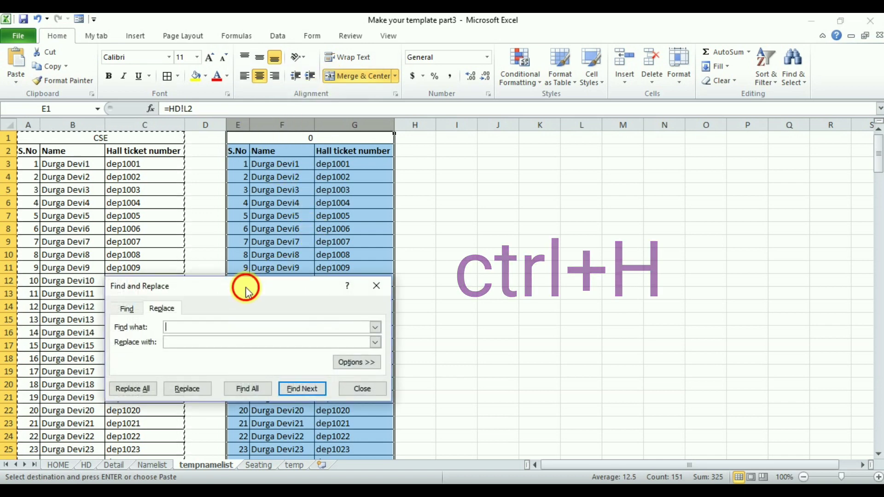
pyautogui.moveTo(243, 286); pyautogui.dragTo(654, 192)
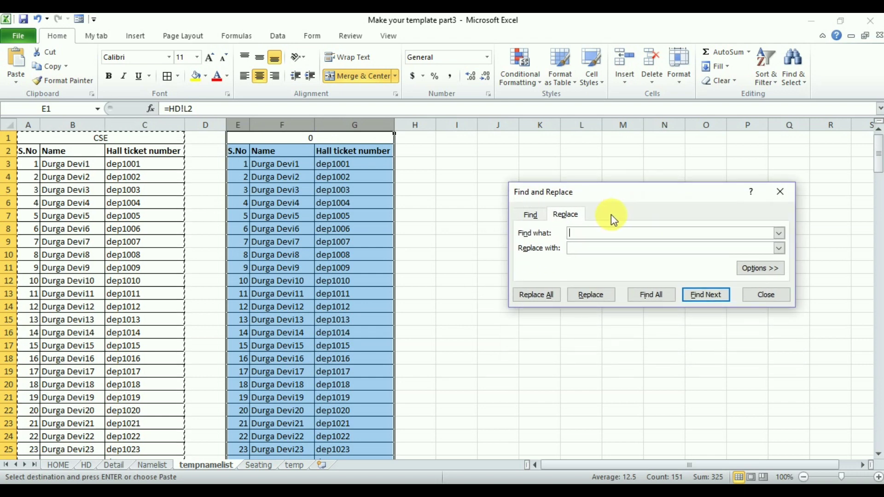
pyautogui.click(588, 235)
pyautogui.write('D1')
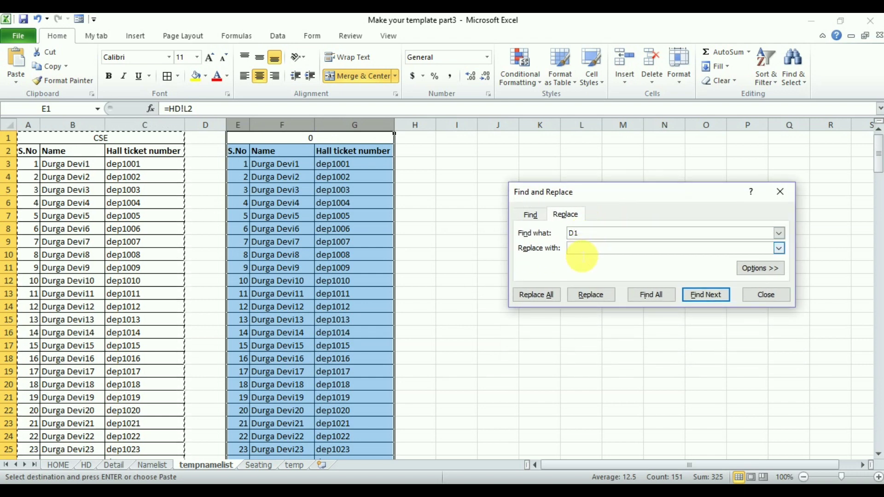
pyautogui.write('D2')
pyautogui.click(537, 295)
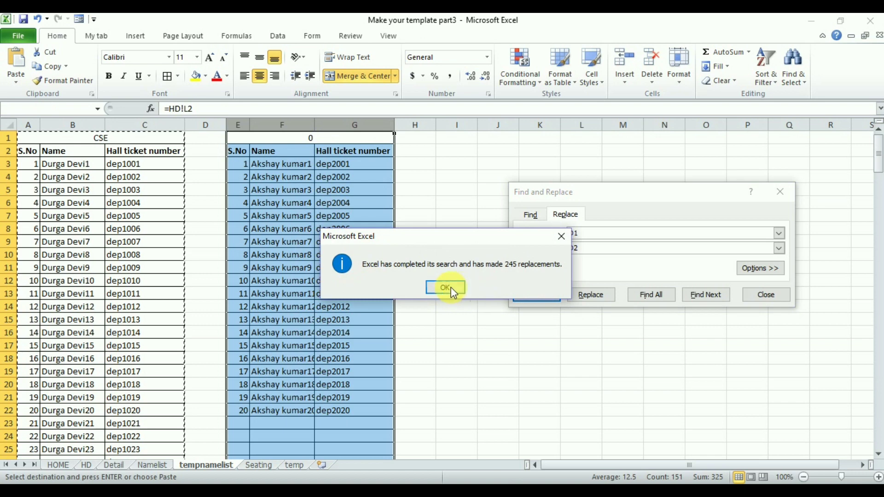
pyautogui.click(452, 288)
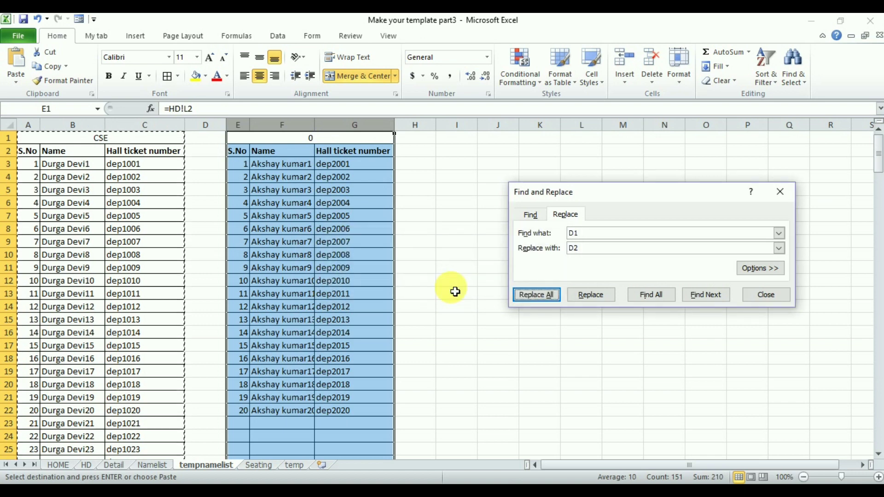
pyautogui.click(764, 295)
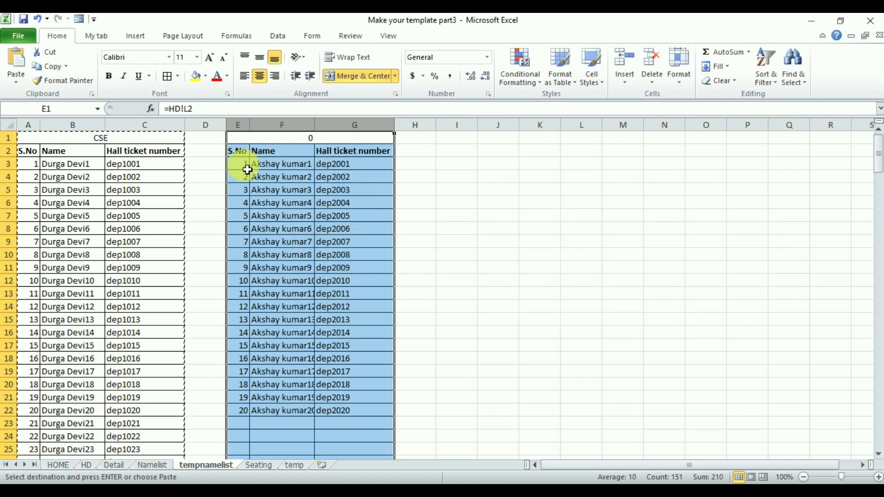
# Check the copied E3:G3 formulas and link the E1 title to =HD!H3 so it reads ECE
pyautogui.click(247, 170)
pyautogui.click(271, 169)
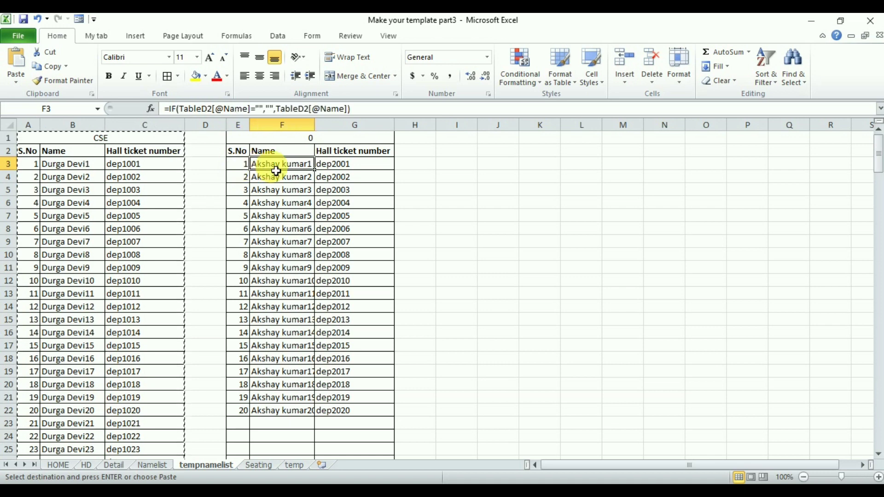
pyautogui.click(339, 171)
pyautogui.click(308, 138)
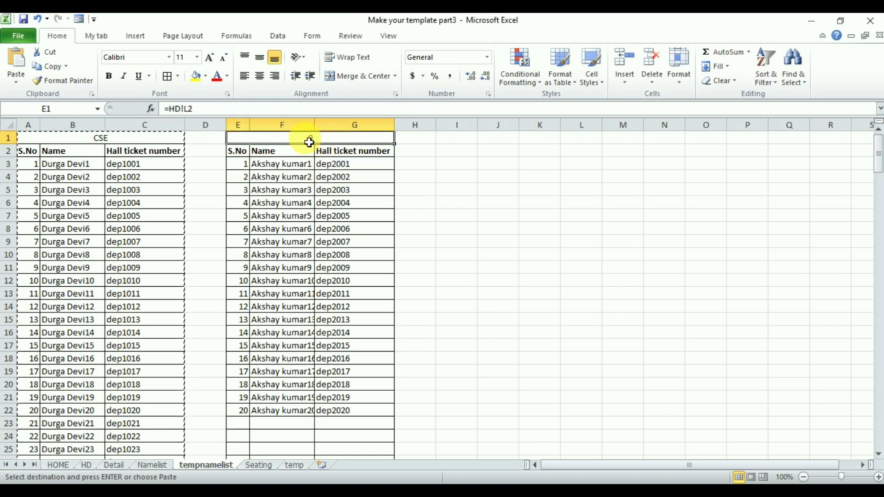
pyautogui.click(128, 140)
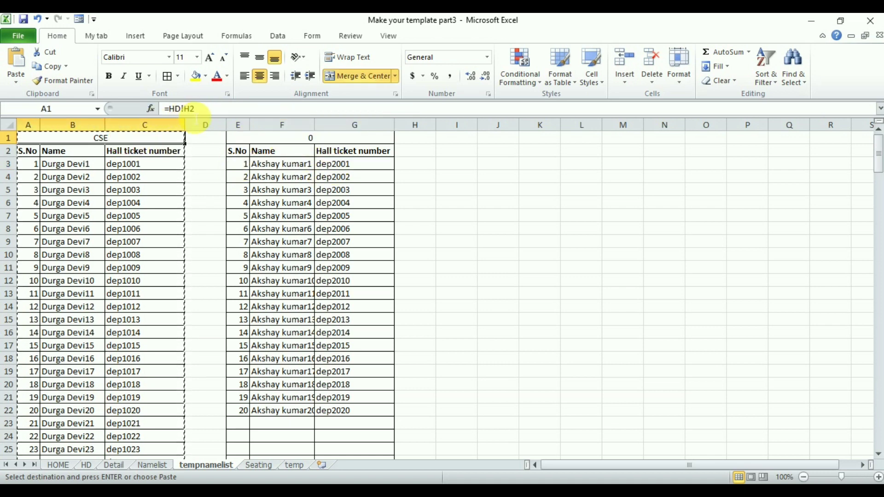
pyautogui.click(295, 141)
pyautogui.click(186, 109)
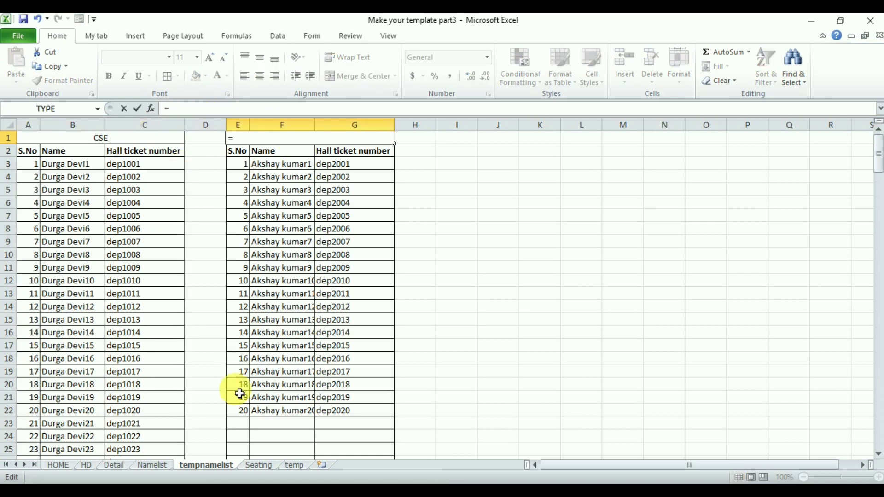
pyautogui.click(87, 468)
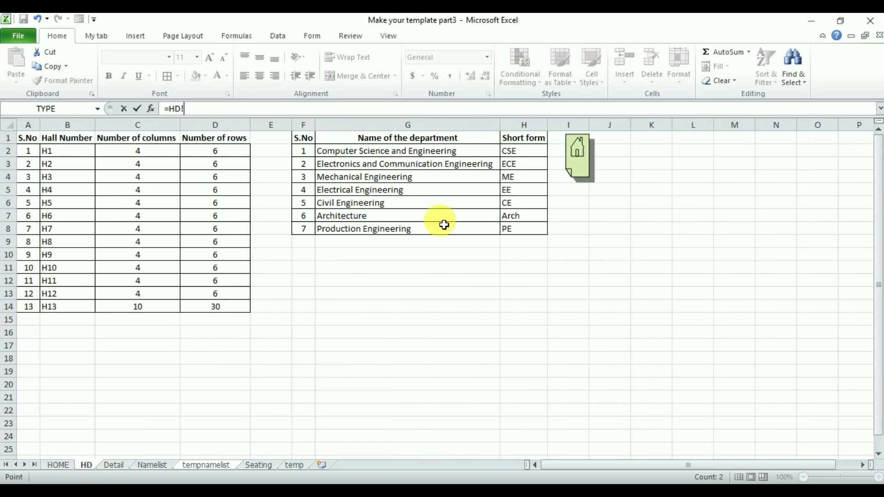
pyautogui.press('Return')
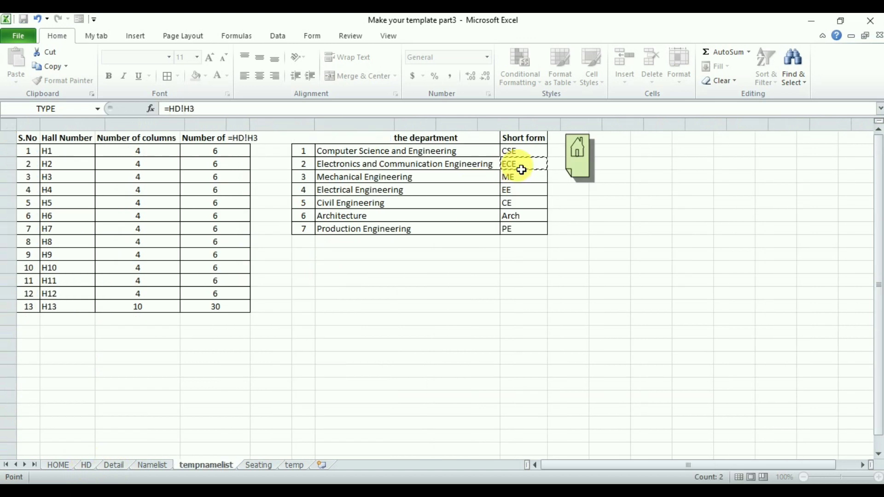
# Copy columns E–G and insert them as a new block at columns I–K
pyautogui.click(367, 143)
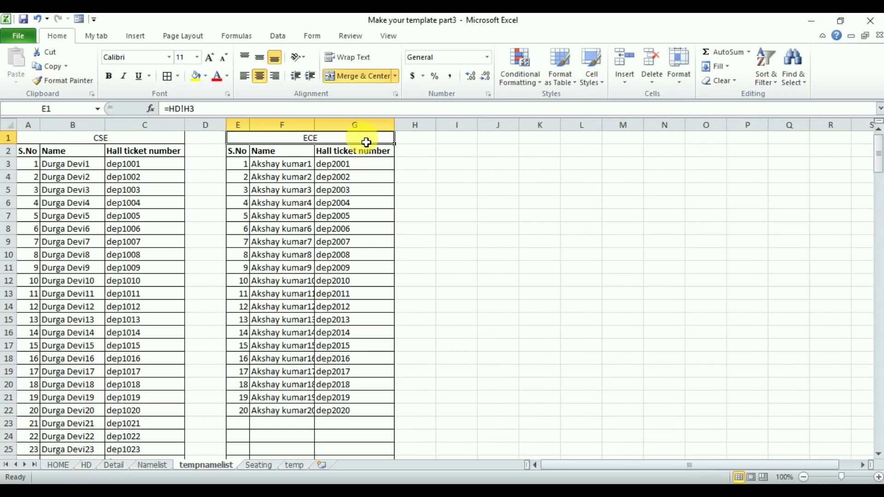
pyautogui.click(515, 192)
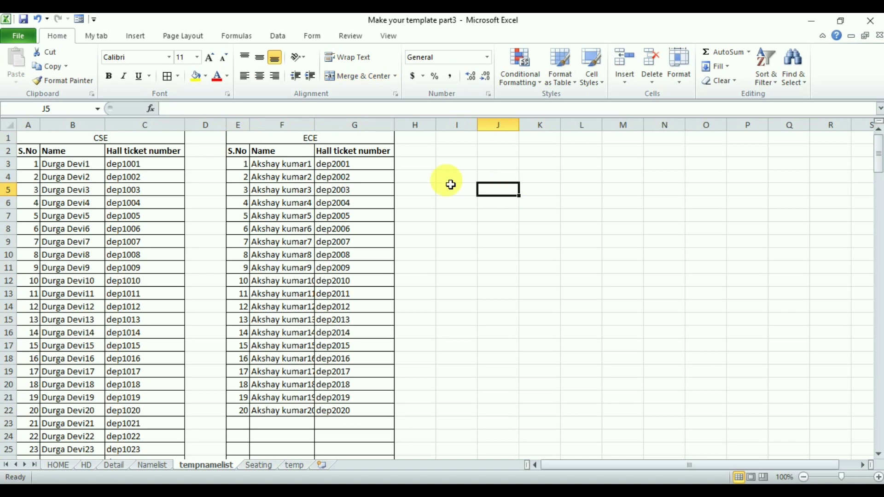
pyautogui.moveTo(245, 133); pyautogui.dragTo(369, 138)
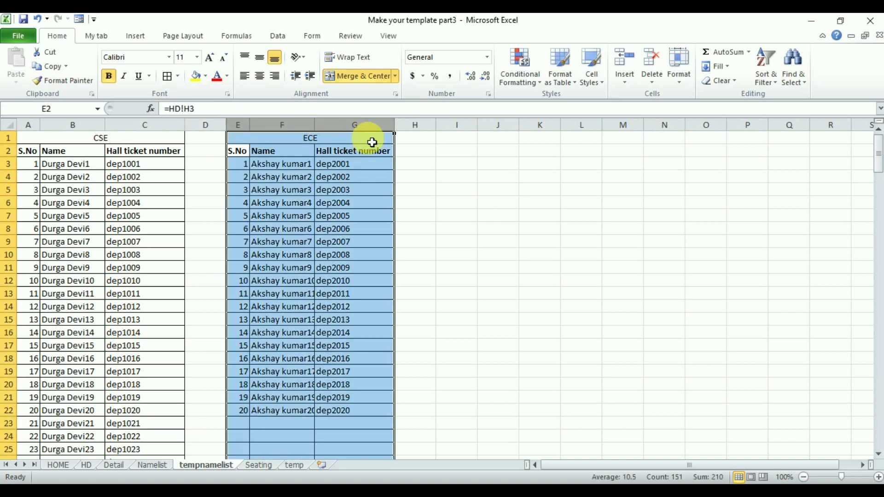
pyautogui.click(54, 68)
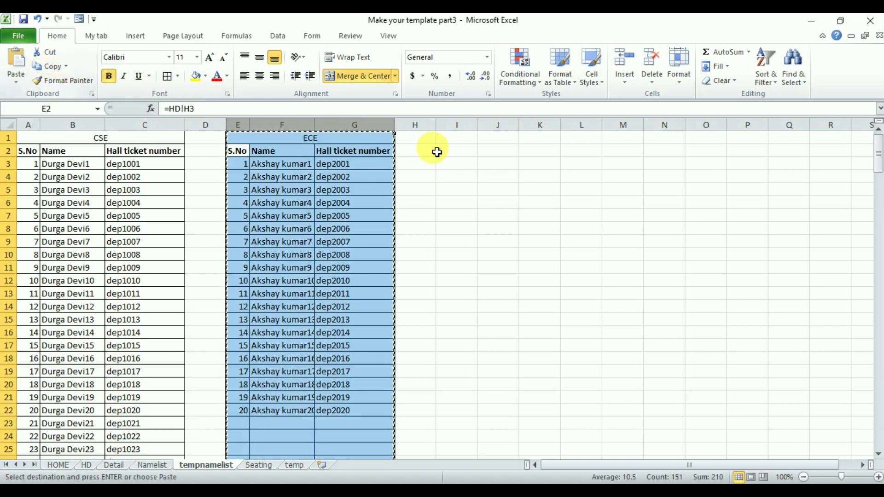
pyautogui.click(449, 125)
pyautogui.rightClick(448, 126)
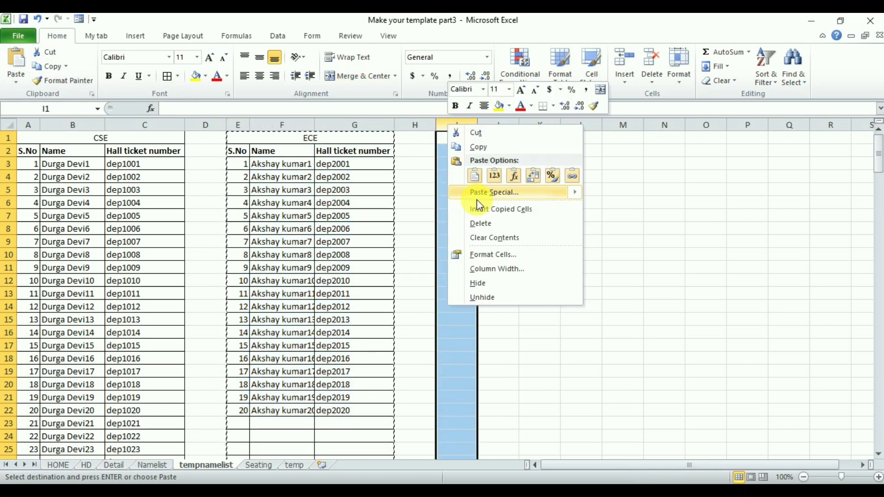
pyautogui.click(489, 208)
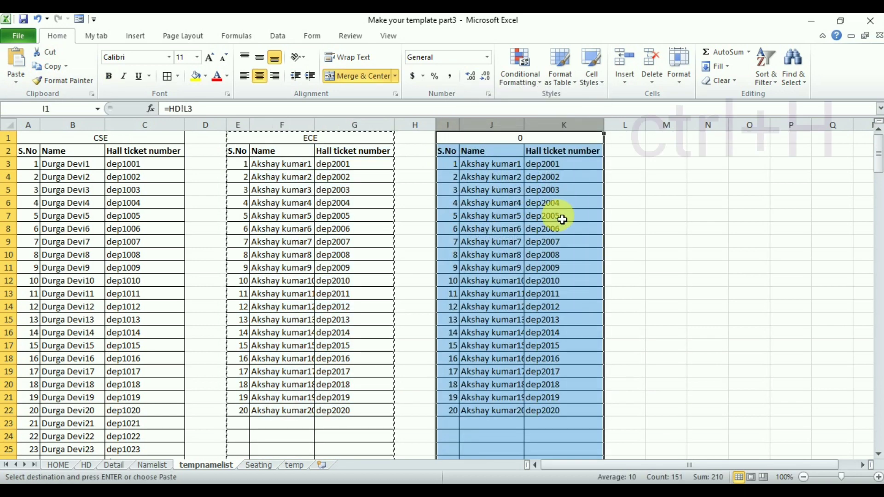
# Replace all D2 references with D3 so the I–K block lists tickets from 3001
pyautogui.hotkey('ctrl', 'h')
pyautogui.click(575, 247)
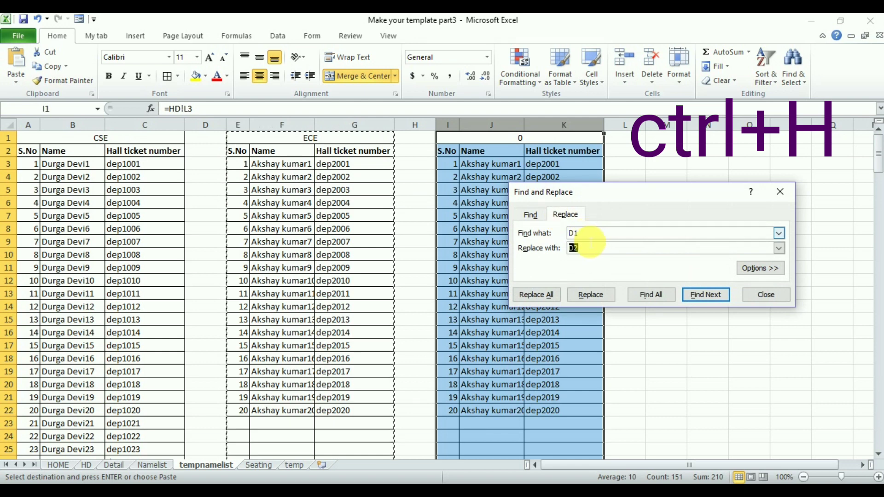
pyautogui.press('BackSpace')
pyautogui.write('2')
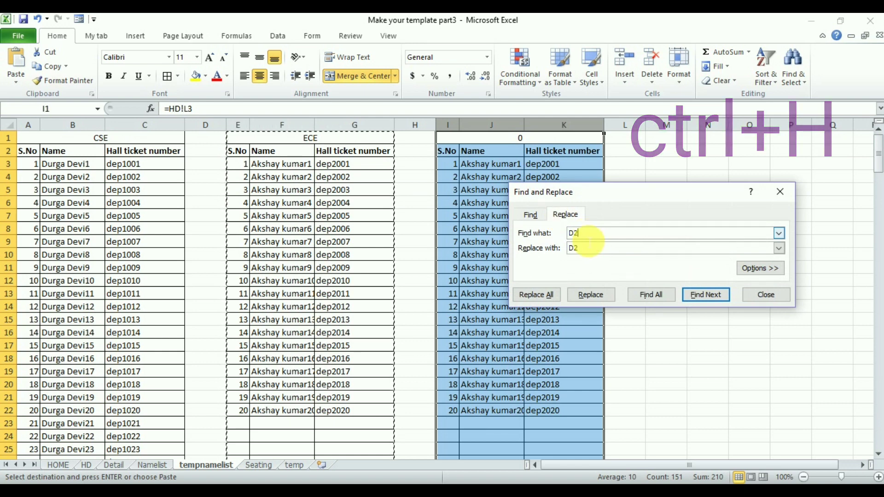
pyautogui.click(583, 248)
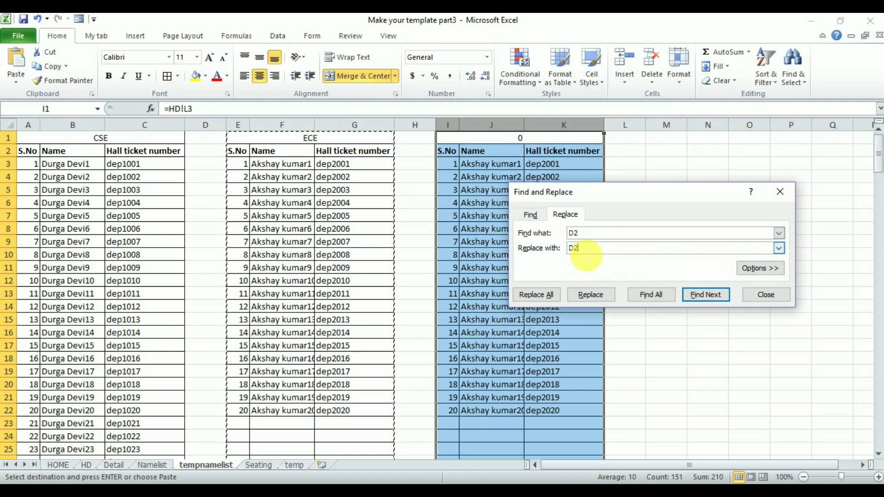
pyautogui.press('BackSpace')
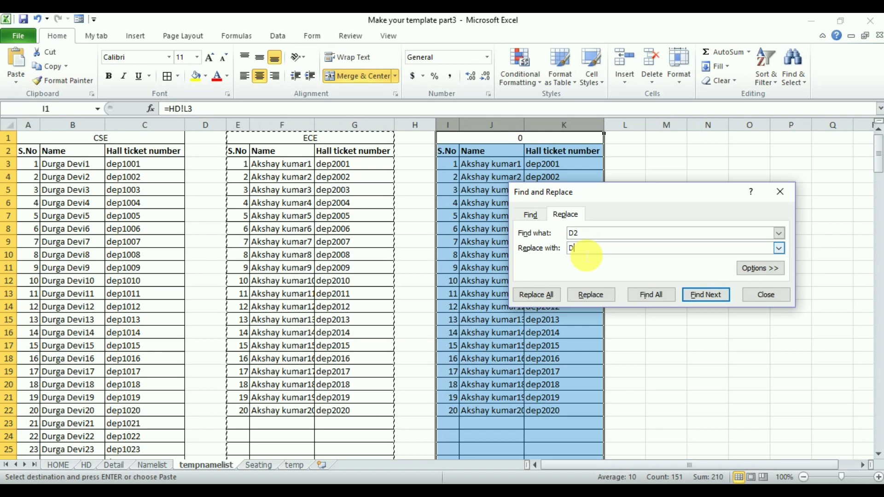
pyautogui.write('3')
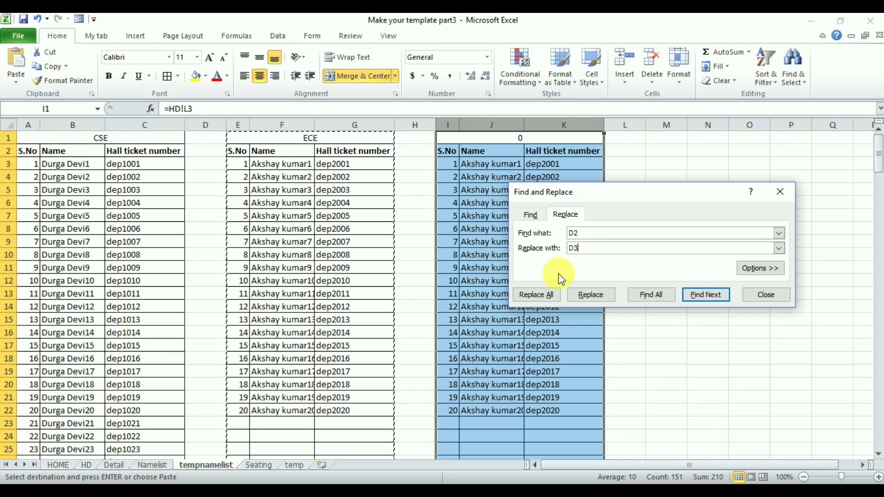
pyautogui.click(547, 298)
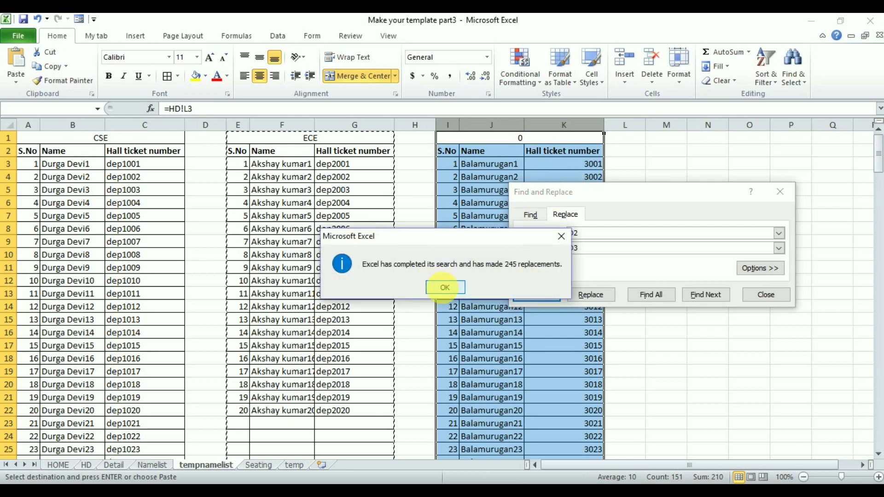
pyautogui.click(445, 288)
pyautogui.click(780, 300)
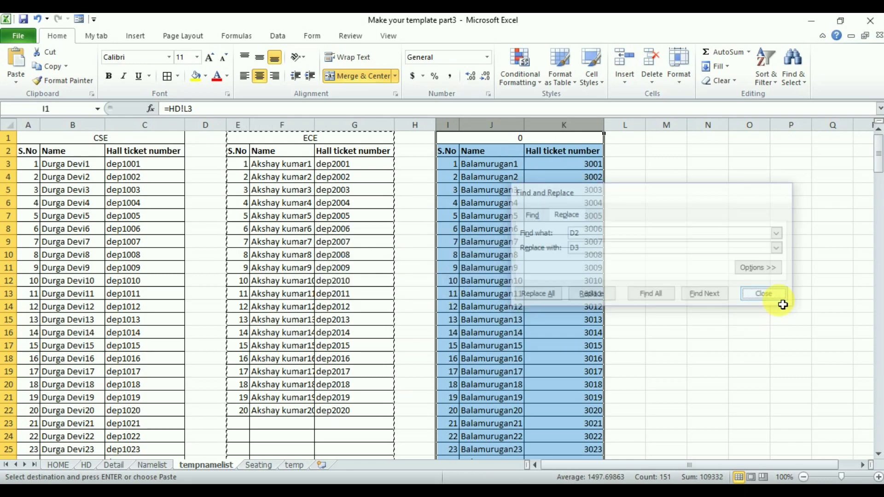
# Confirm the TableD3 formulas and link I1 to =HD!H4 so the title reads ME
pyautogui.click(463, 165)
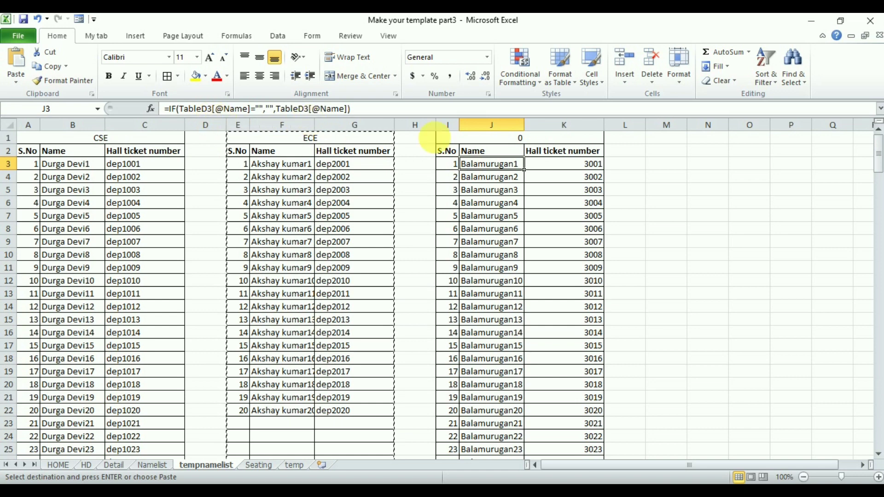
pyautogui.click(561, 165)
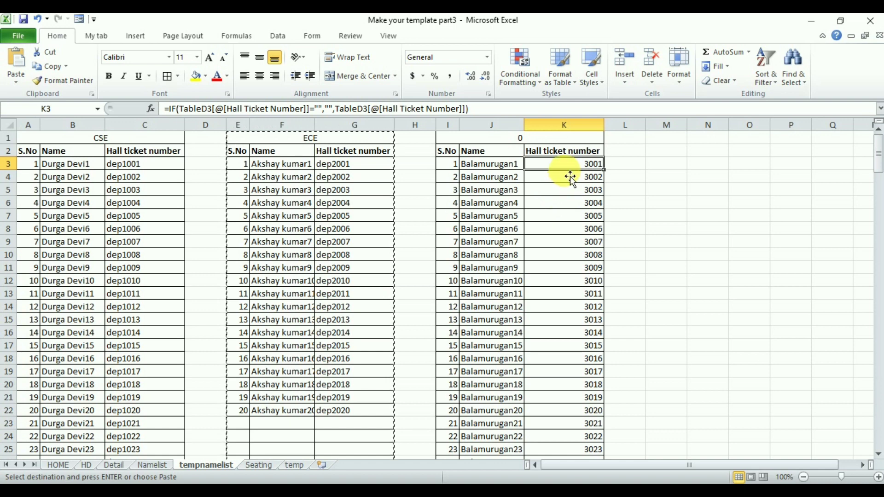
pyautogui.click(514, 139)
pyautogui.moveTo(192, 109); pyautogui.dragTo(164, 109)
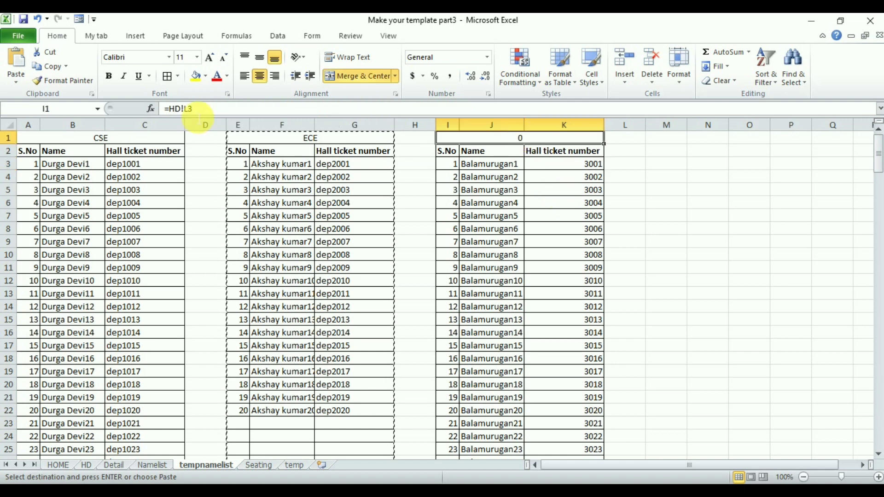
pyautogui.write('=')
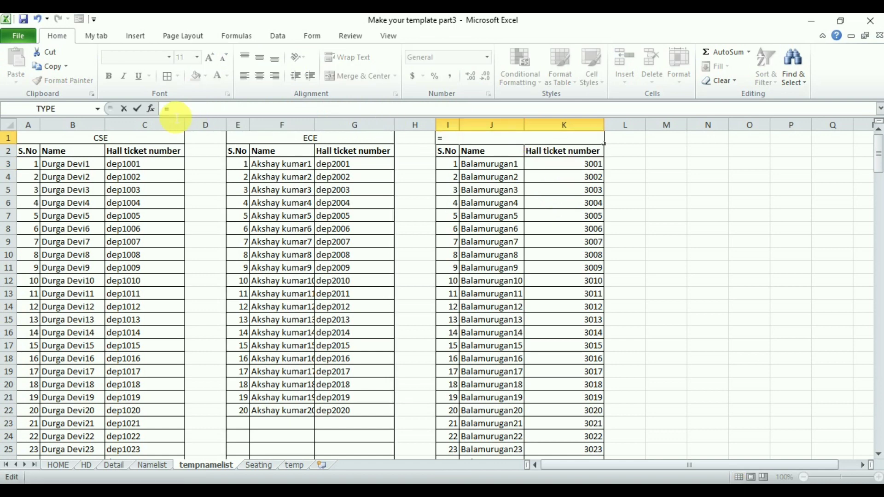
pyautogui.click(87, 465)
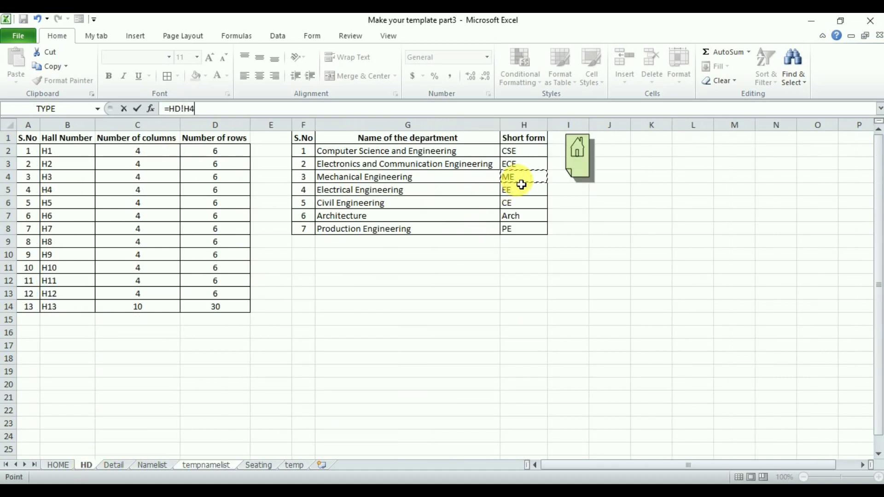
pyautogui.press('Return')
pyautogui.click(448, 125)
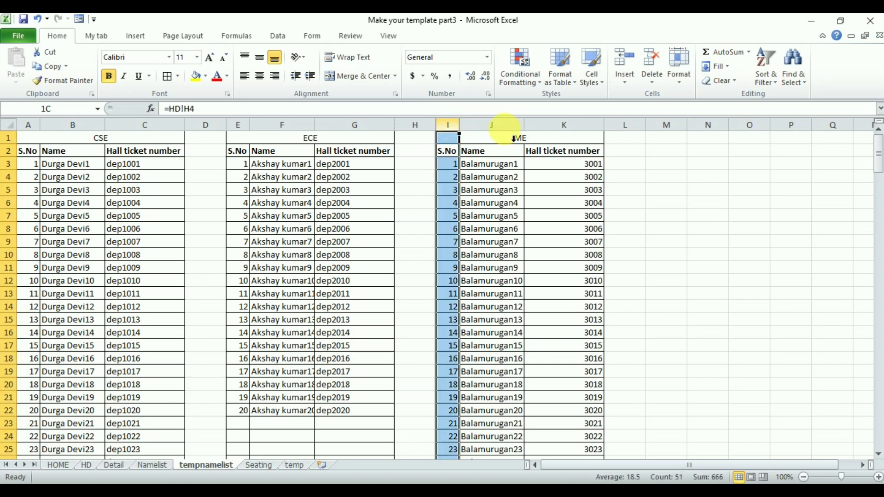
pyautogui.moveTo(513, 136); pyautogui.dragTo(564, 125)
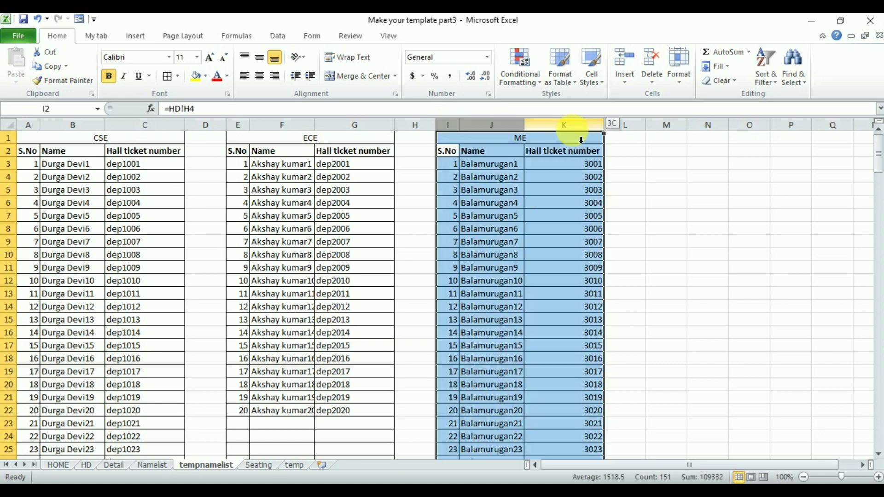
# Copy the ME block and insert it as a new block at column M
pyautogui.click(53, 69)
pyautogui.click(668, 124)
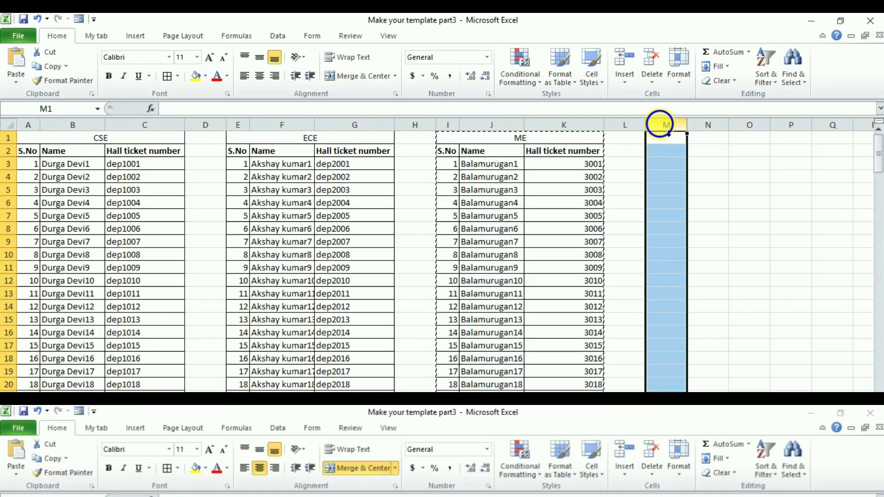
pyautogui.rightClick(668, 138)
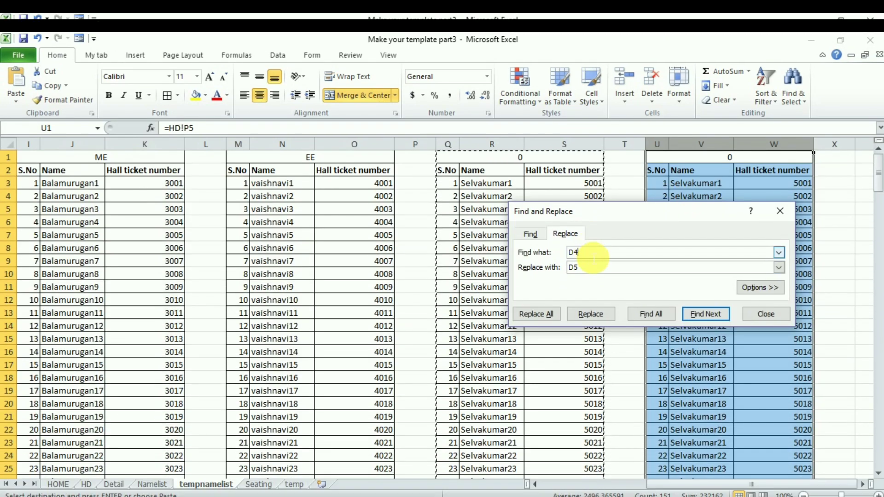
# Replace every D5 reference with D6 so the U–W block lists tickets from 6001
pyautogui.press('BackSpace')
pyautogui.write('6')
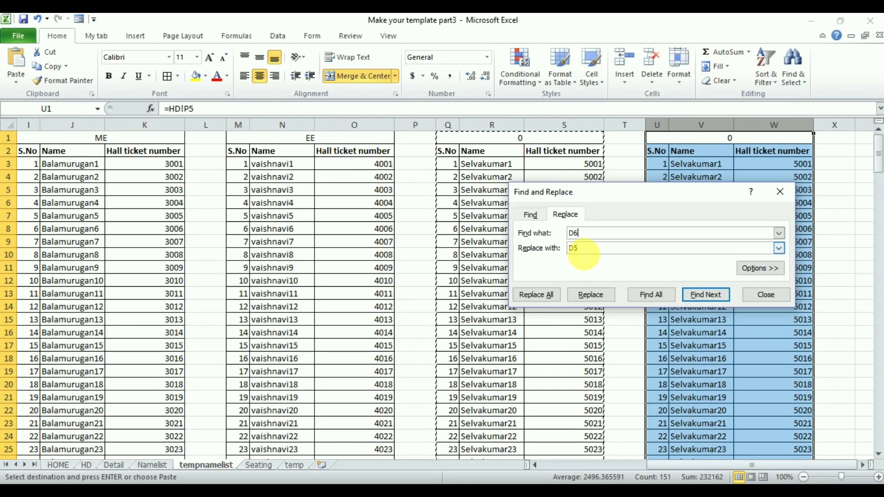
pyautogui.write('5')
pyautogui.click(582, 247)
pyautogui.press('BackSpace')
pyautogui.write('6')
pyautogui.click(538, 295)
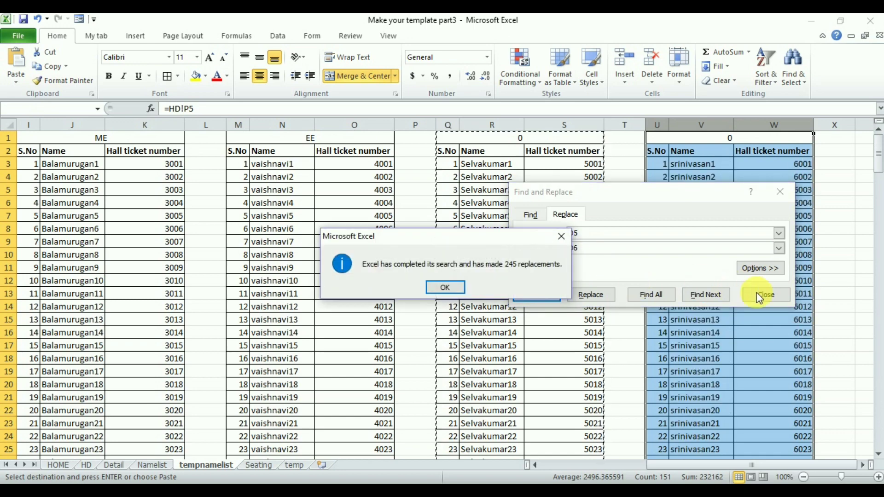
pyautogui.click(445, 290)
pyautogui.click(766, 294)
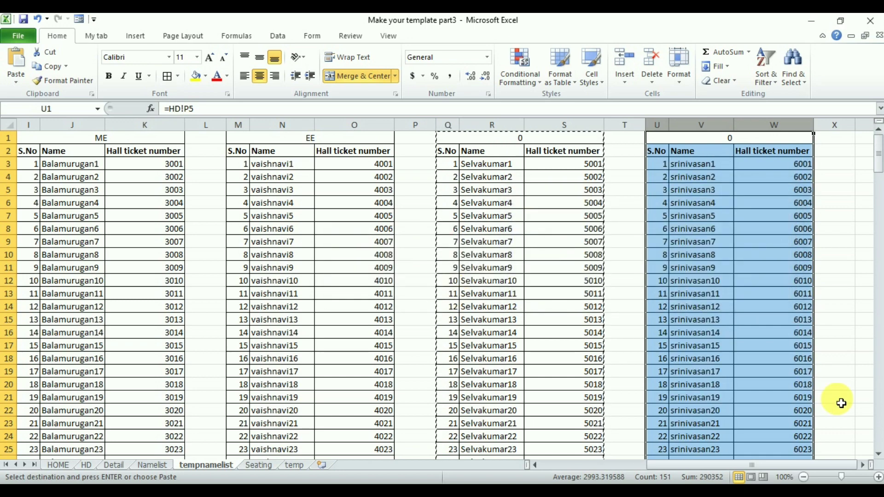
# Copy the U–W block and insert it as a new block starting at column Y
pyautogui.click(868, 468)
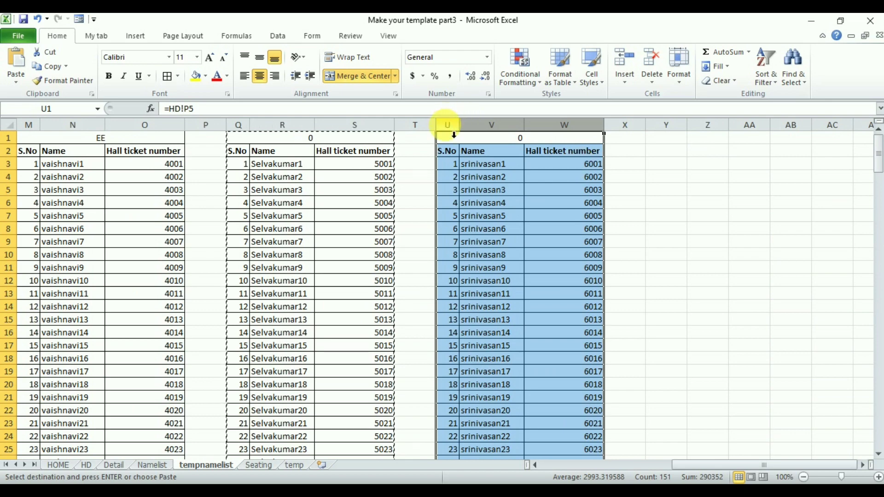
pyautogui.moveTo(446, 124); pyautogui.dragTo(566, 141)
pyautogui.hotkey('ctrl', 'c')
pyautogui.rightClick(657, 125)
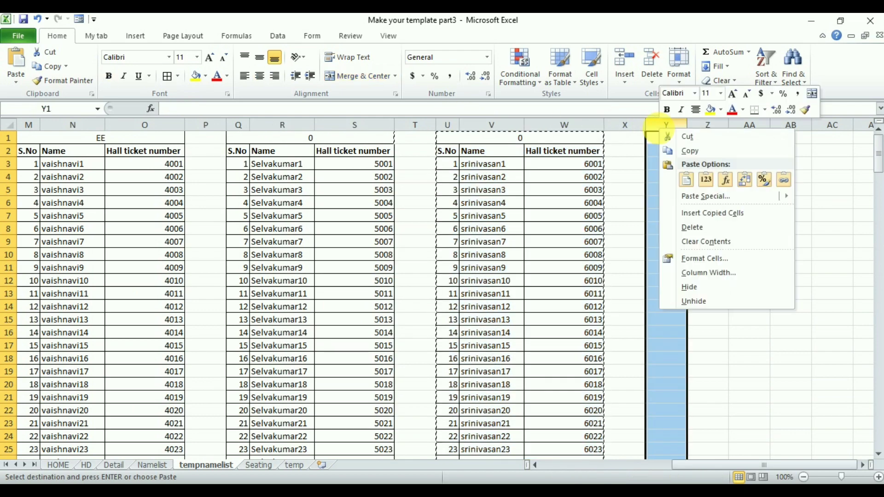
pyautogui.click(712, 217)
# Replace every D6 reference with D7 so the Y–AA block lists tickets from 7001
pyautogui.hotkey('ctrl', 'h')
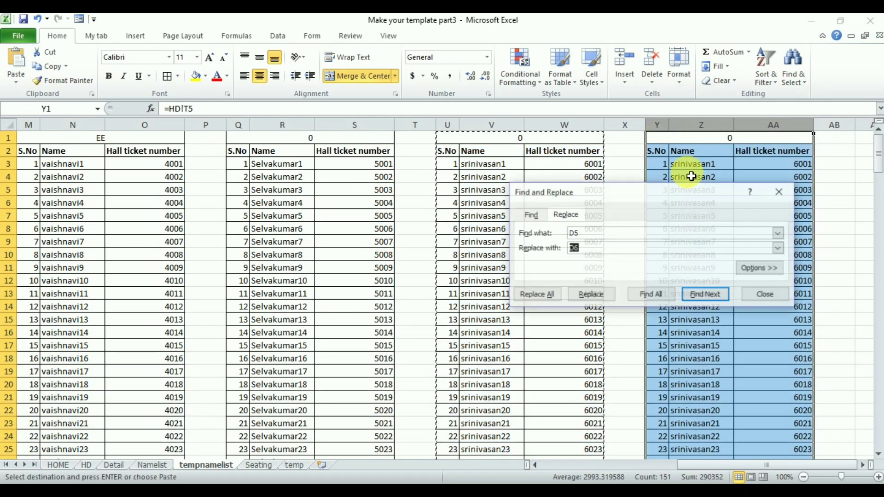
pyautogui.click(590, 234)
pyautogui.press('BackSpace')
pyautogui.write('6')
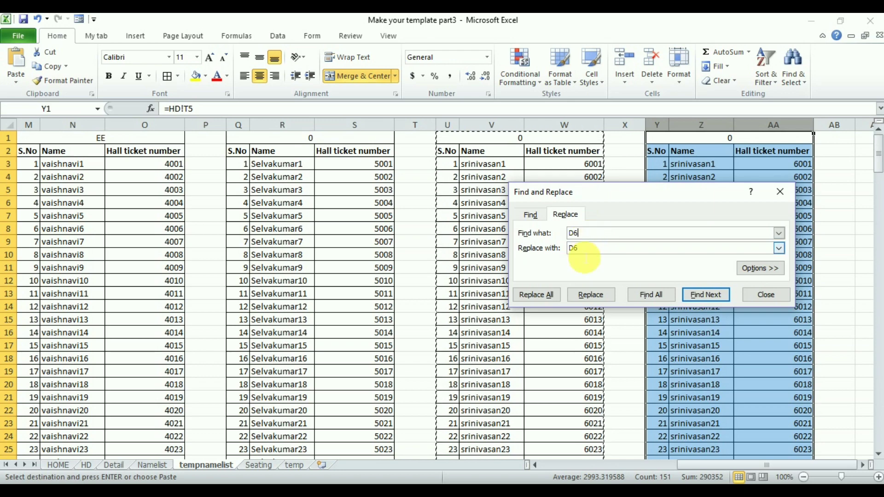
pyautogui.click(585, 248)
pyautogui.press('BackSpace')
pyautogui.write('7')
pyautogui.click(536, 295)
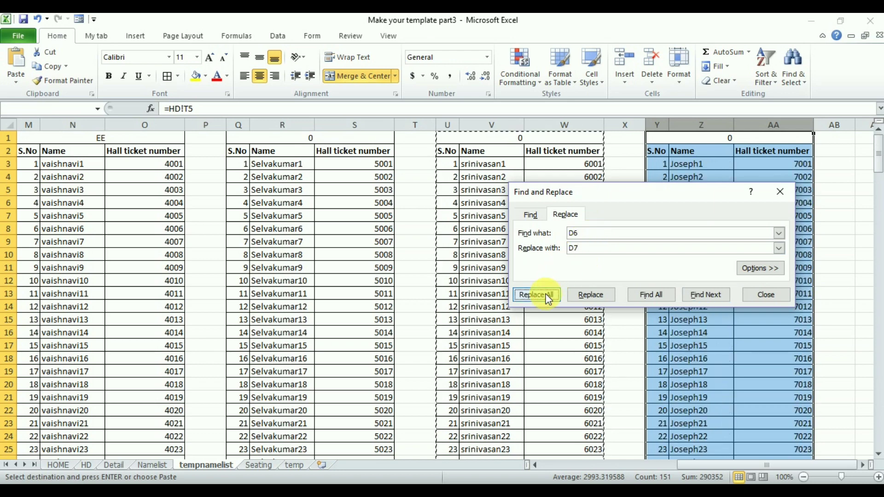
pyautogui.click(448, 288)
pyautogui.click(766, 294)
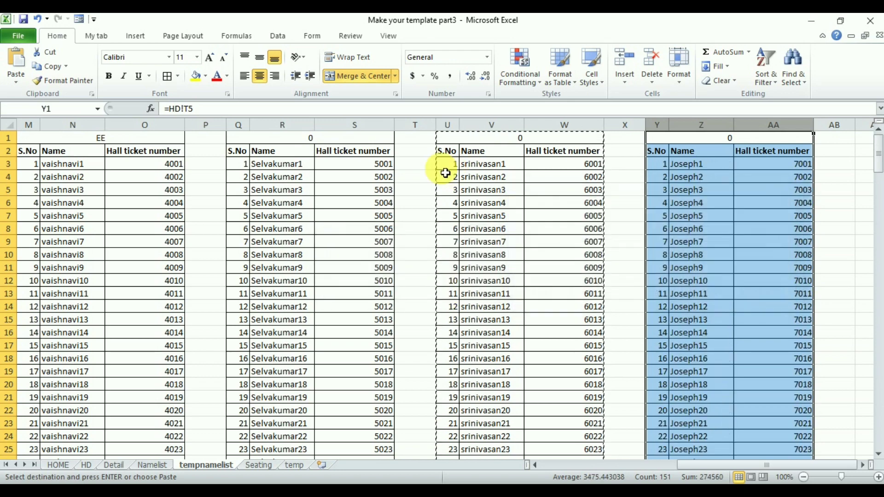
pyautogui.click(134, 138)
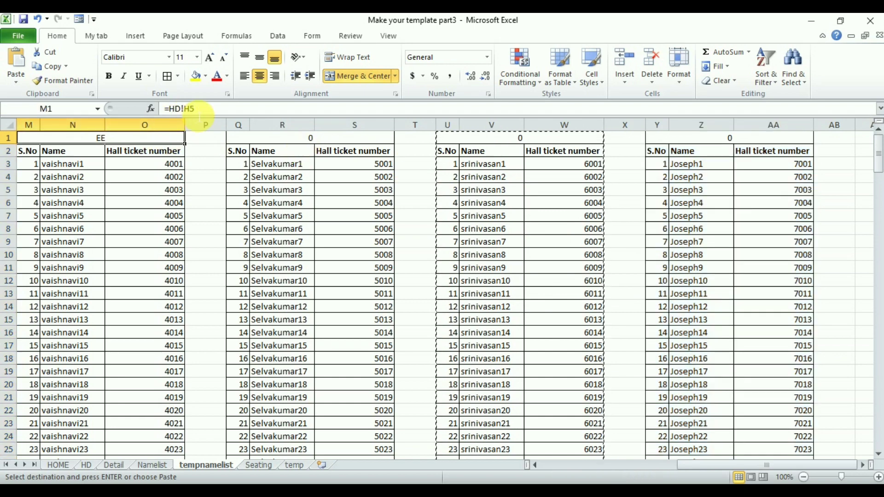
# Link the Q1, U1 and Y1 headings to HD sheet cells so they read CE, Arch and PE
pyautogui.click(265, 142)
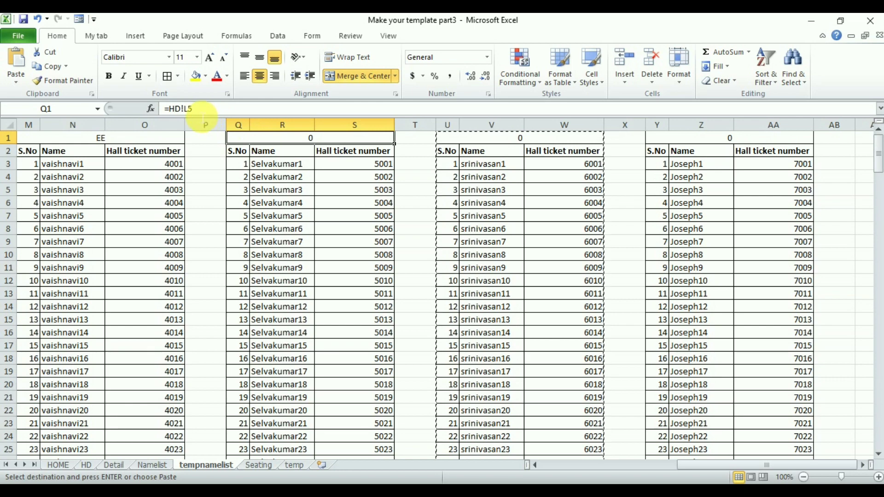
pyautogui.click(189, 109)
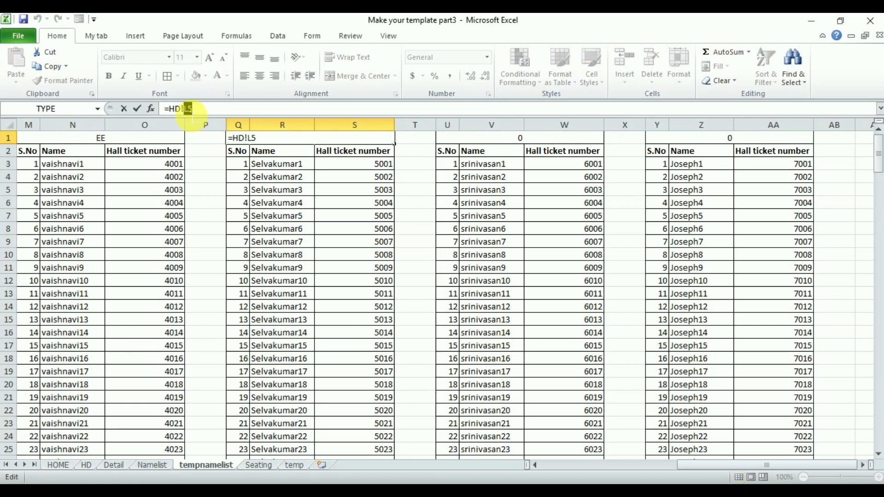
pyautogui.write('H6')
pyautogui.press('Return')
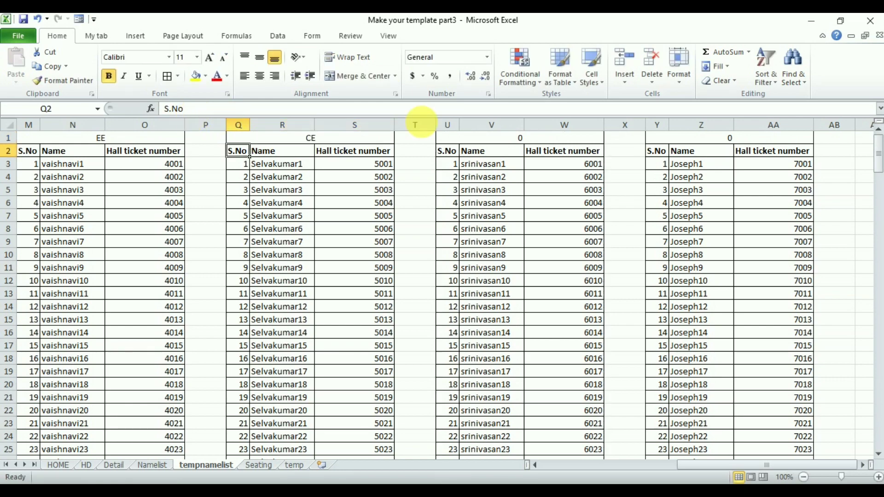
pyautogui.click(532, 142)
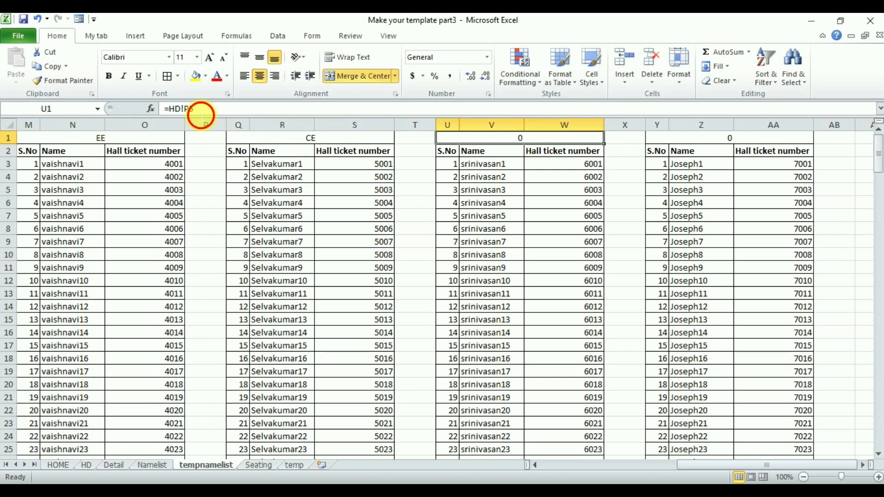
pyautogui.doubleClick(189, 109)
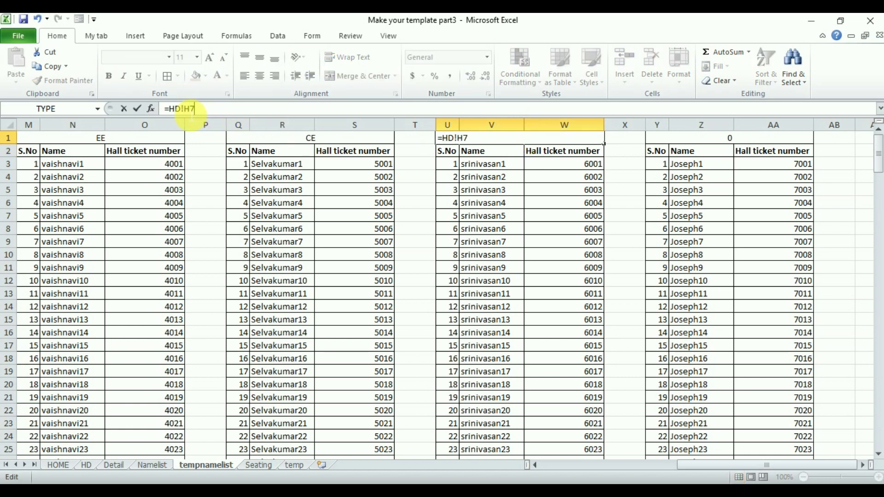
pyautogui.press('Return')
pyautogui.click(689, 140)
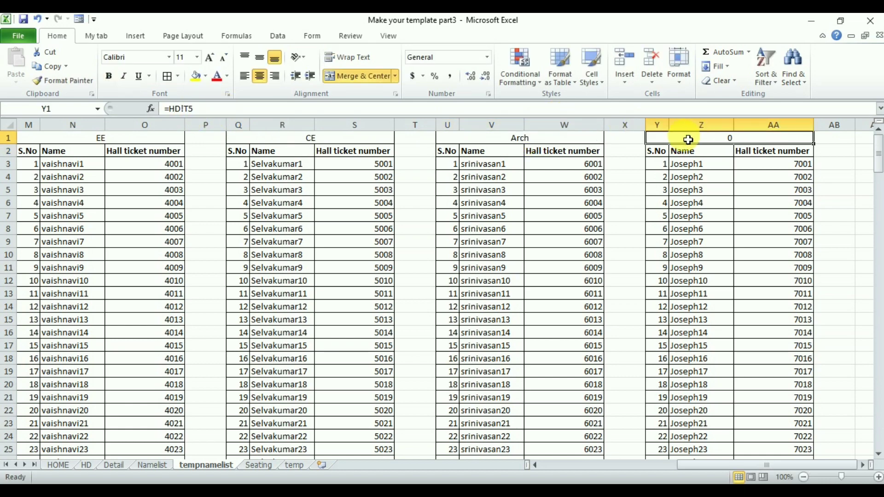
pyautogui.click(202, 109)
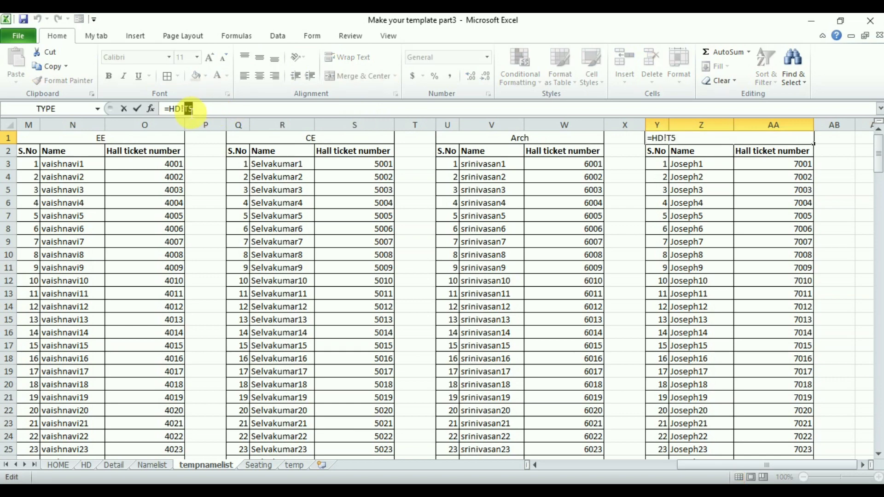
pyautogui.write('H5')
pyautogui.press('Return')
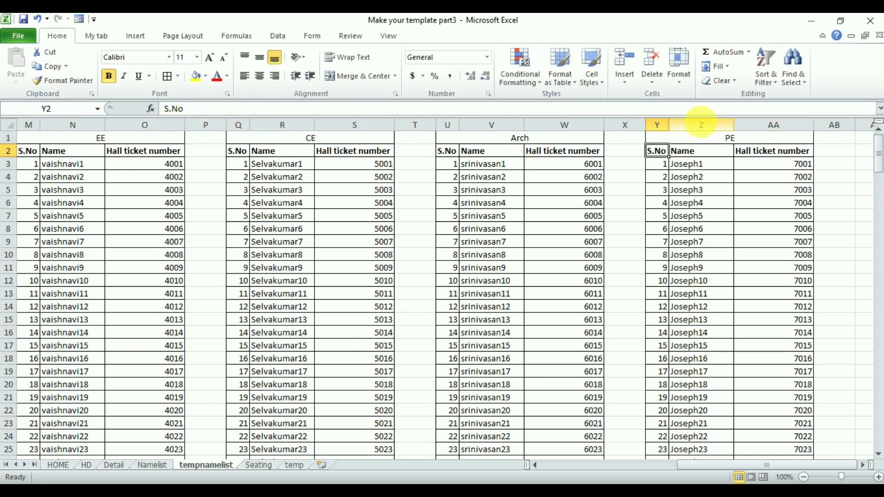
pyautogui.click(716, 142)
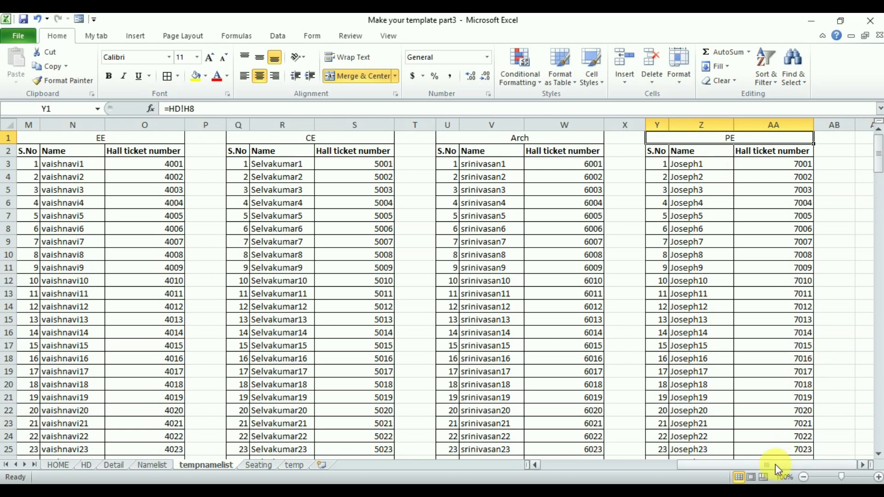
pyautogui.moveTo(714, 463); pyautogui.dragTo(608, 466)
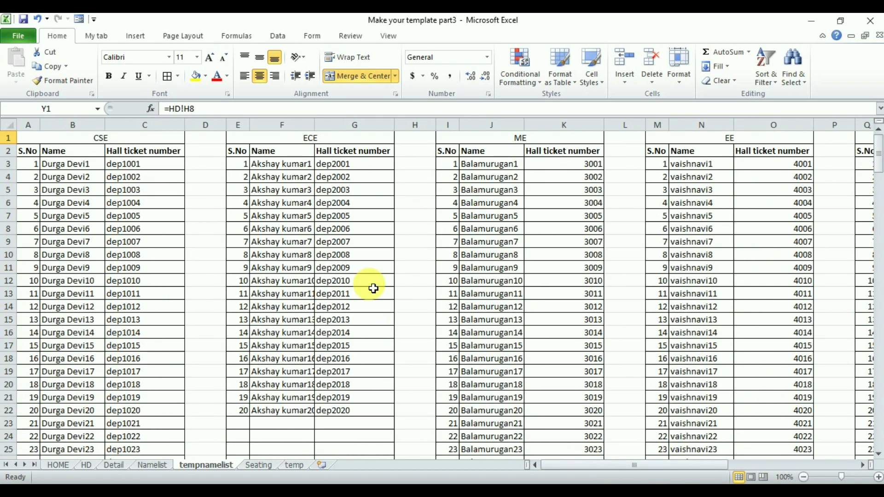
# Add a new worksheet named tempseating and move it before the temp sheet
pyautogui.press('alt')
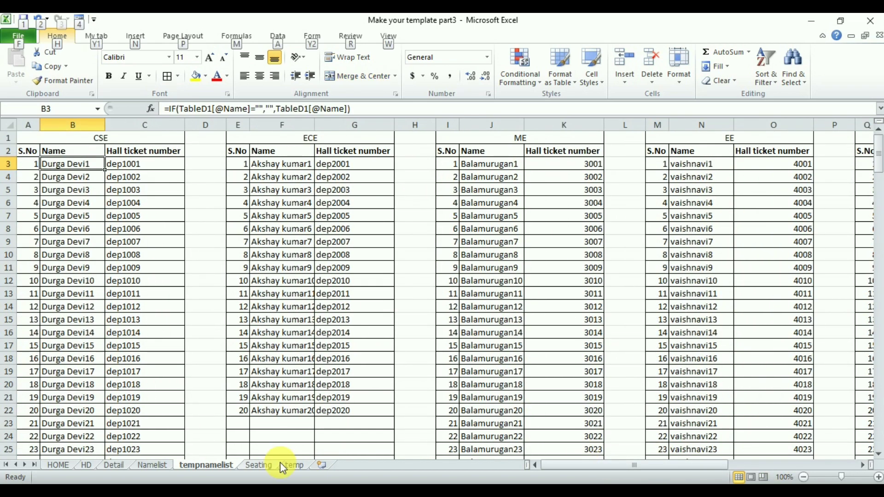
pyautogui.click(322, 466)
pyautogui.doubleClick(325, 467)
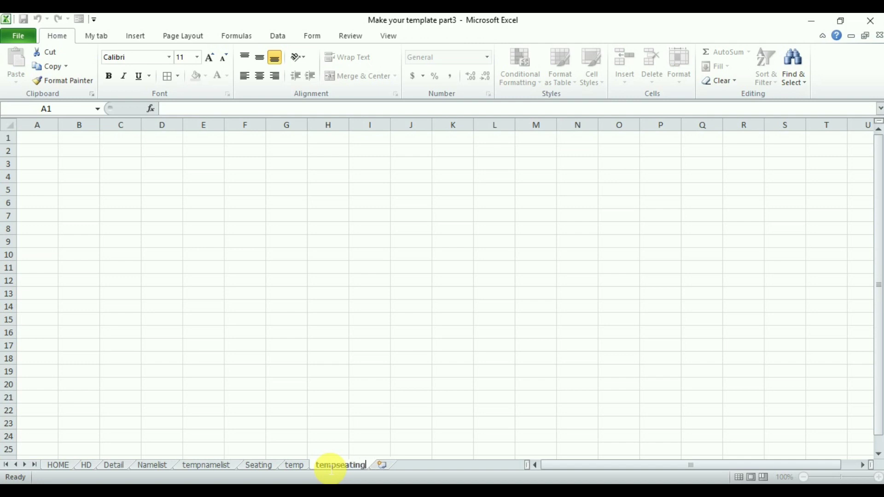
pyautogui.write('tempseating')
pyautogui.press('Return')
pyautogui.moveTo(339, 465); pyautogui.dragTo(292, 469)
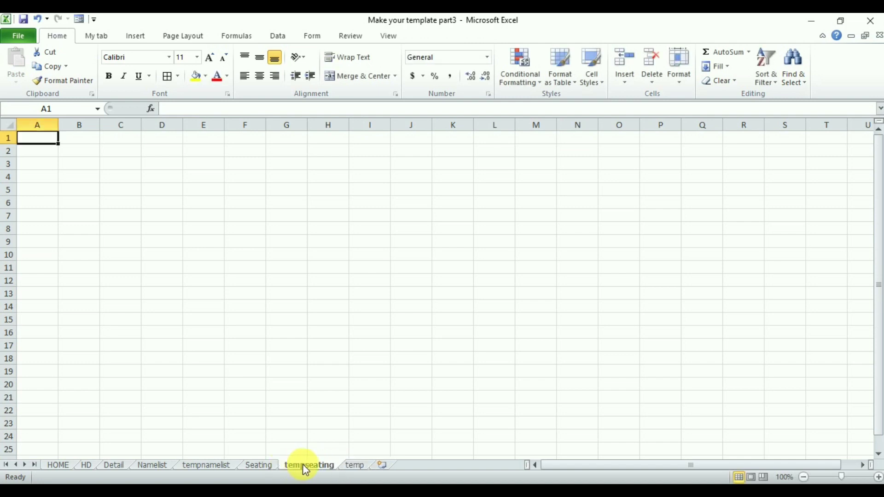
# Select the No. of students cells G6:G12 on the Seating sheet, then return to tempseating
pyautogui.click(261, 466)
pyautogui.moveTo(518, 219); pyautogui.dragTo(527, 317)
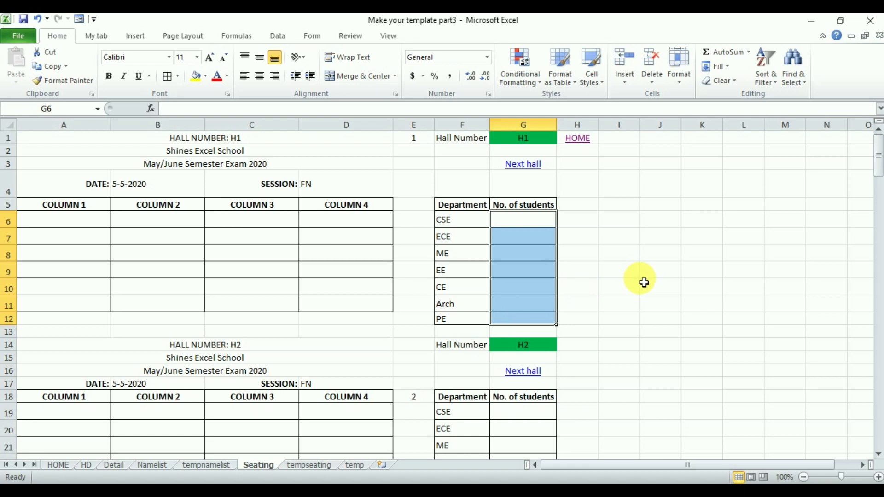
pyautogui.moveTo(512, 222); pyautogui.dragTo(526, 325)
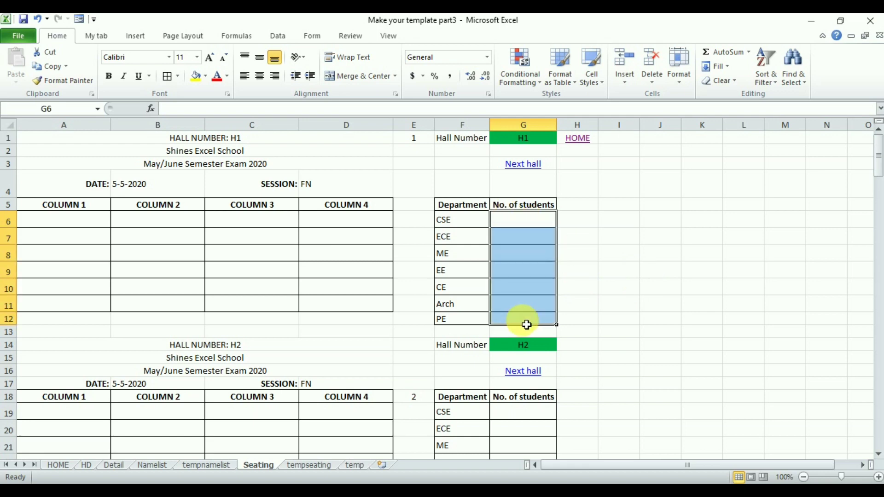
pyautogui.click(302, 465)
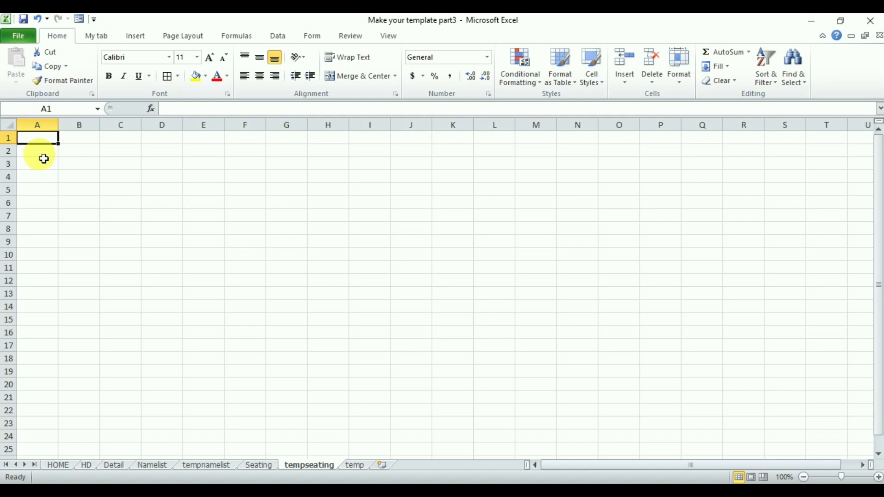
# Link cell A2 to the CSE short form in H2 of the HD sheet
pyautogui.click(47, 156)
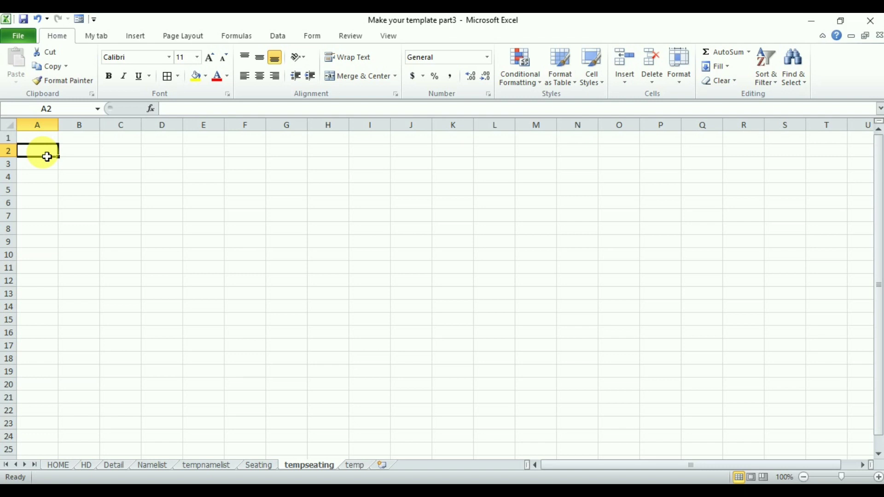
pyautogui.write('=')
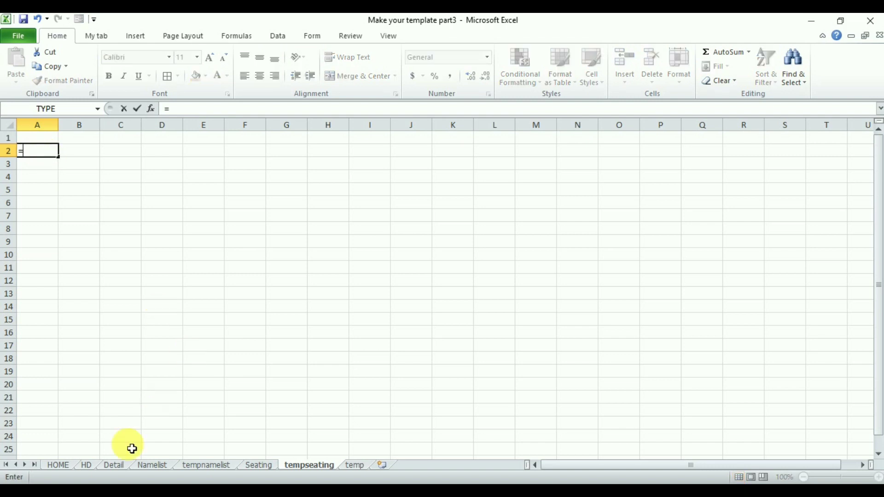
pyautogui.click(79, 467)
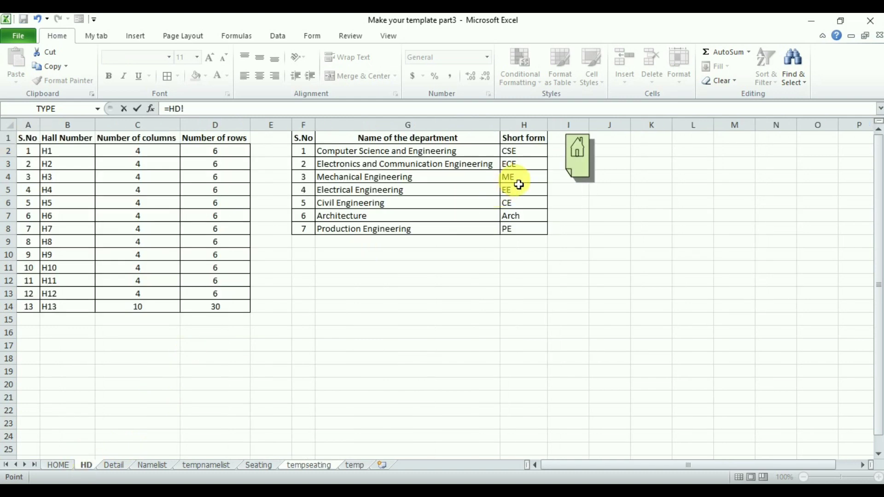
pyautogui.click(528, 156)
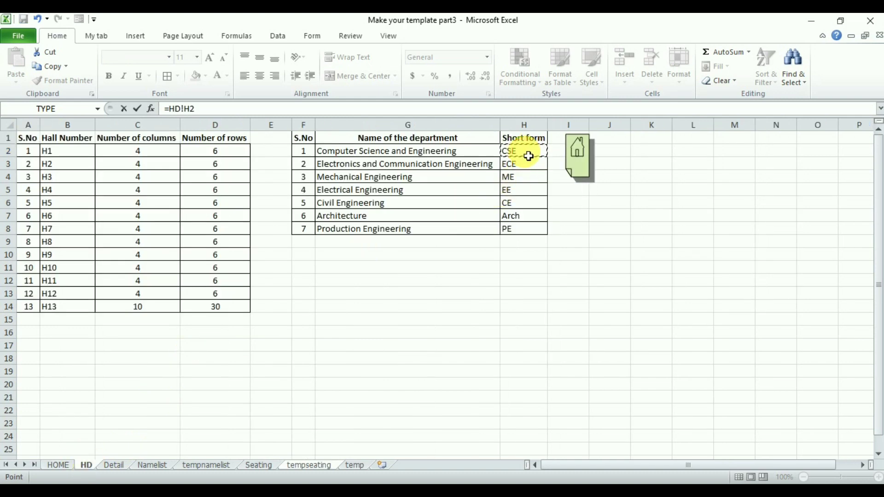
pyautogui.press('Return')
# Fill A2's link down through A8 to list ECE, ME, EE, CE, Arch and PE
pyautogui.click(43, 156)
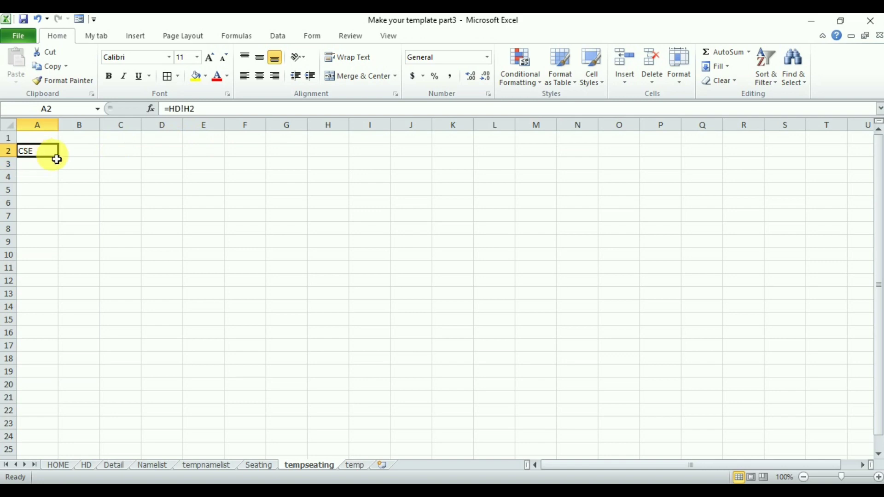
pyautogui.moveTo(61, 161); pyautogui.dragTo(48, 235)
pyautogui.click(47, 233)
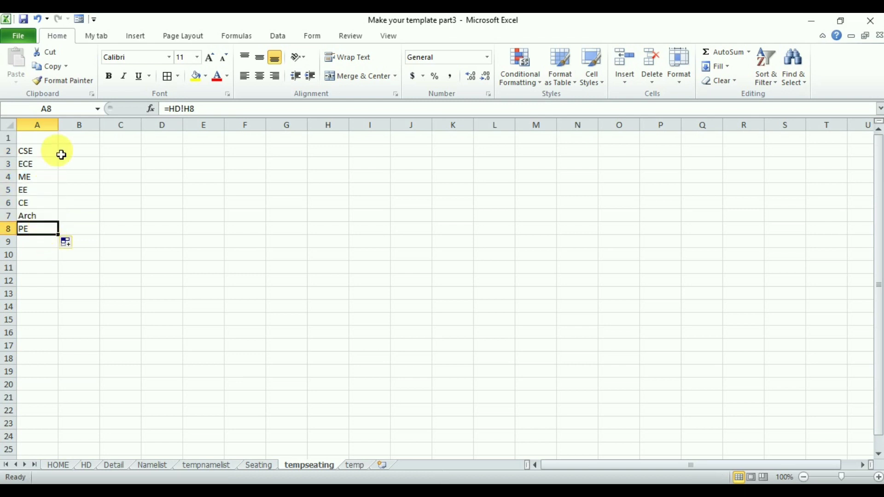
pyautogui.click(78, 141)
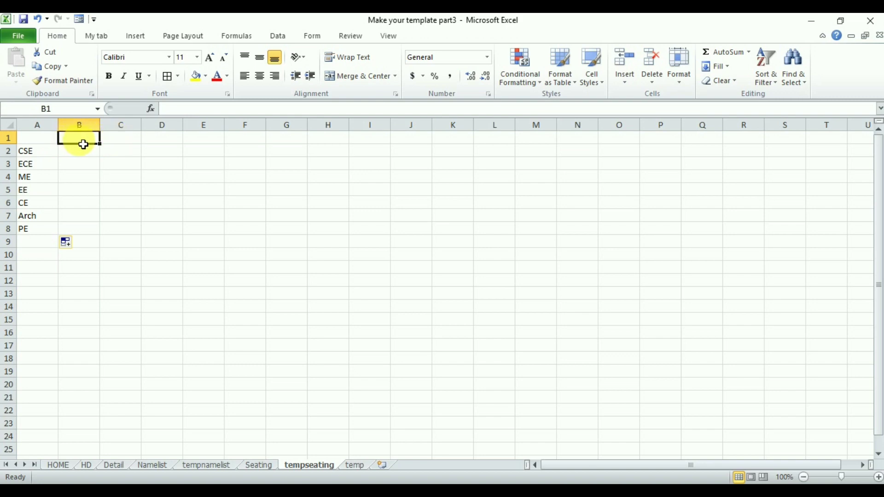
# Link B1 and C1 to the Seating sheet's H1 and H2 hall numbers
pyautogui.write('=')
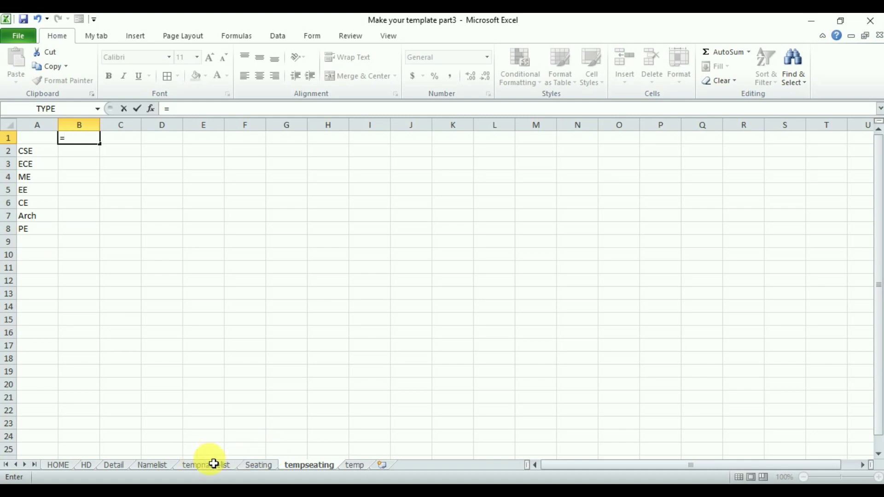
pyautogui.click(258, 465)
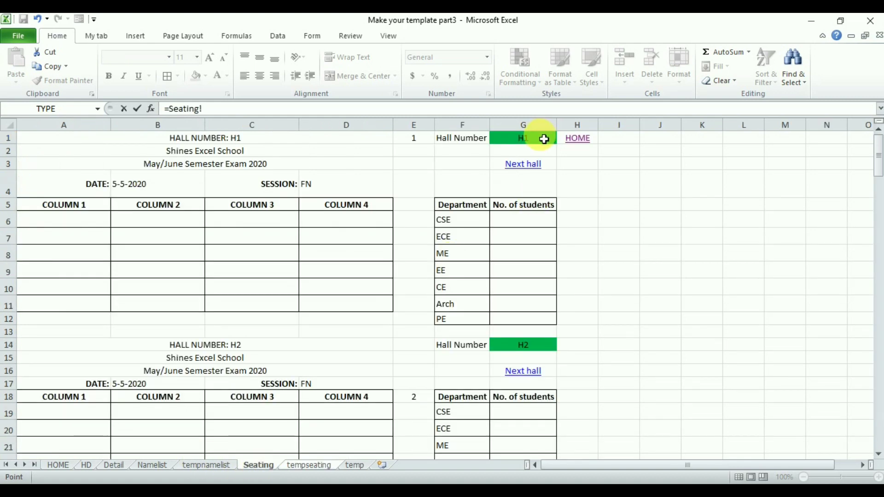
pyautogui.press('Return')
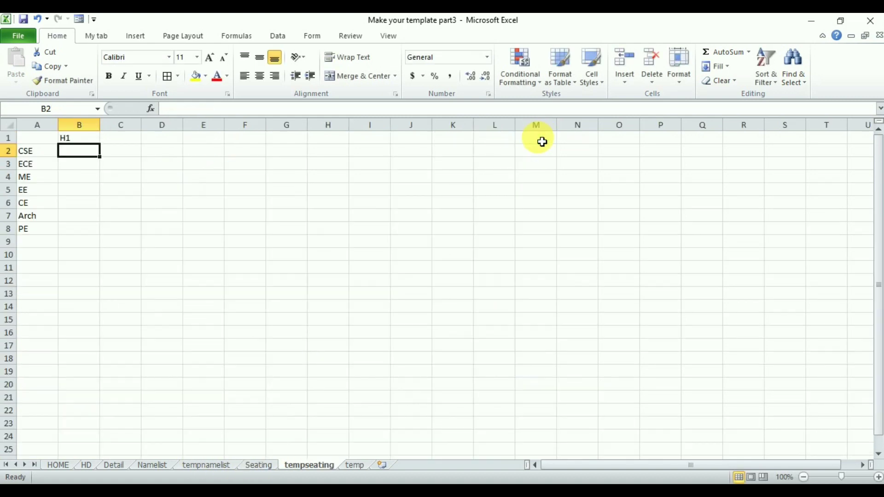
pyautogui.click(89, 143)
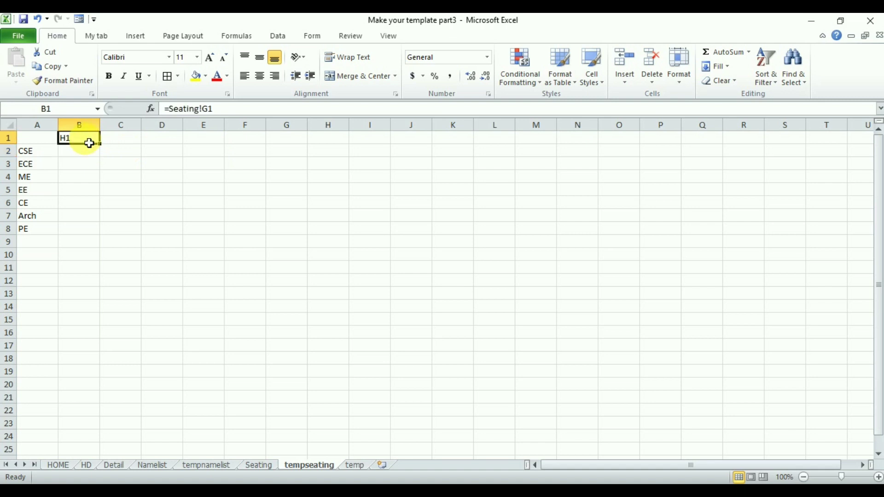
pyautogui.click(125, 144)
pyautogui.write('=')
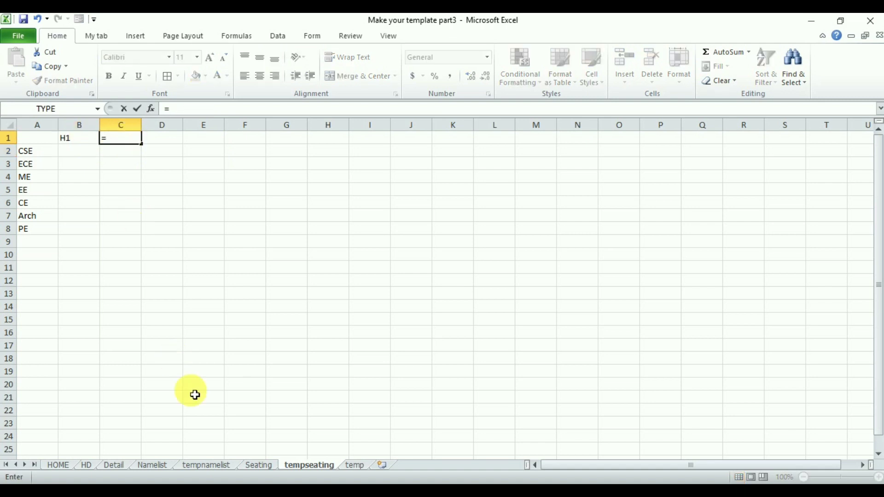
pyautogui.click(259, 463)
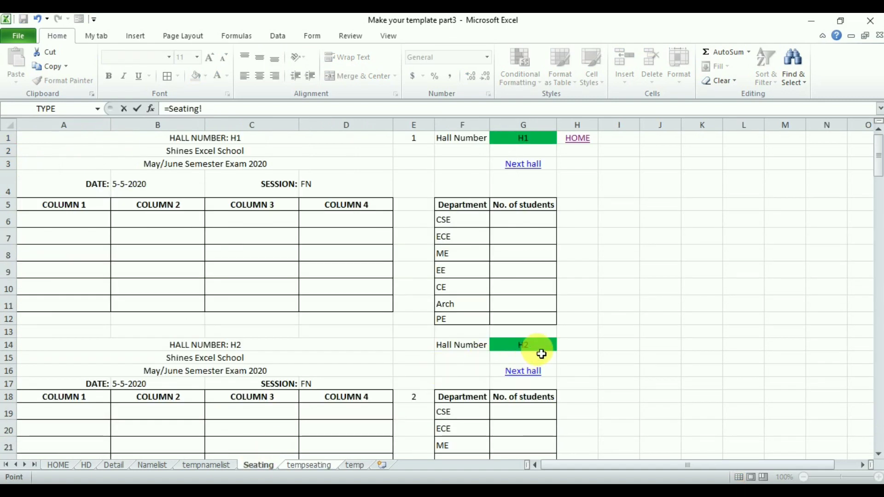
pyautogui.press('Return')
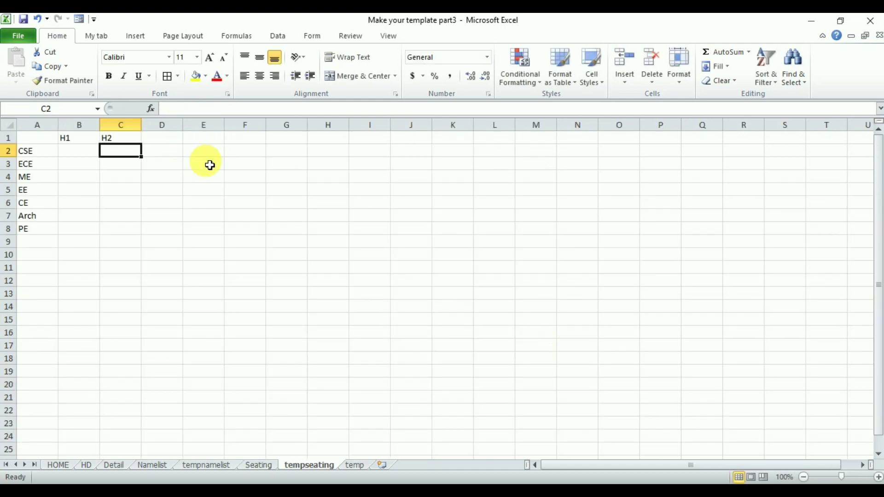
# Link D1 and E1 to the Seating sheet's H3 and H4 hall numbers
pyautogui.click(174, 141)
pyautogui.write('=')
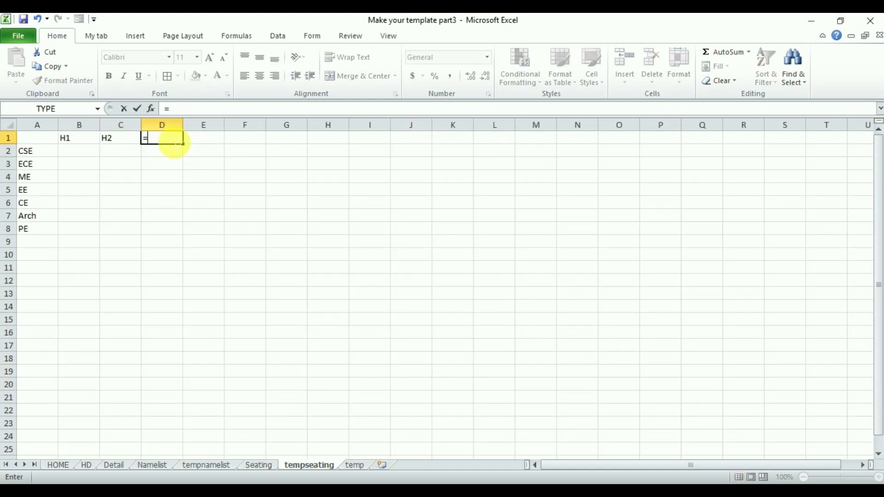
pyautogui.click(259, 465)
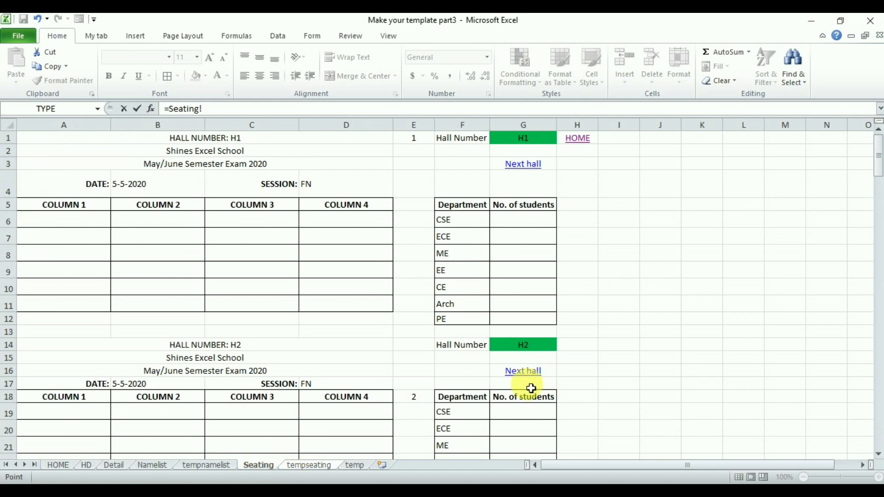
pyautogui.click(879, 455)
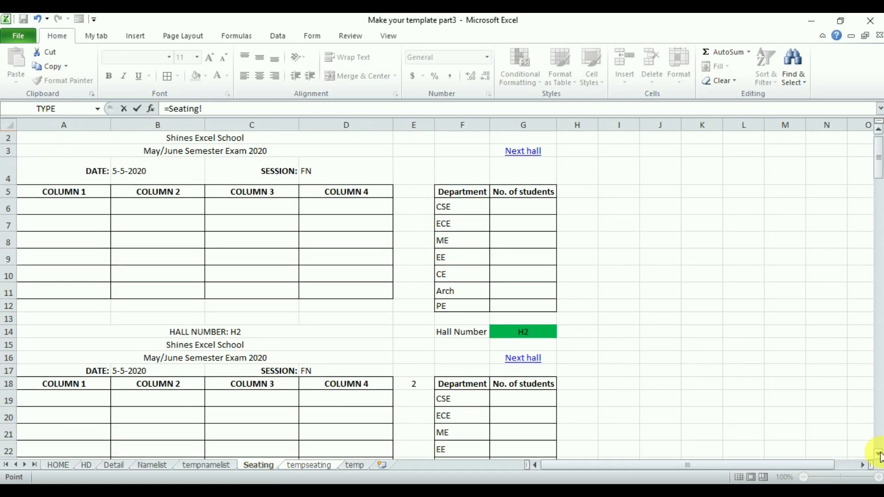
pyautogui.click(879, 454)
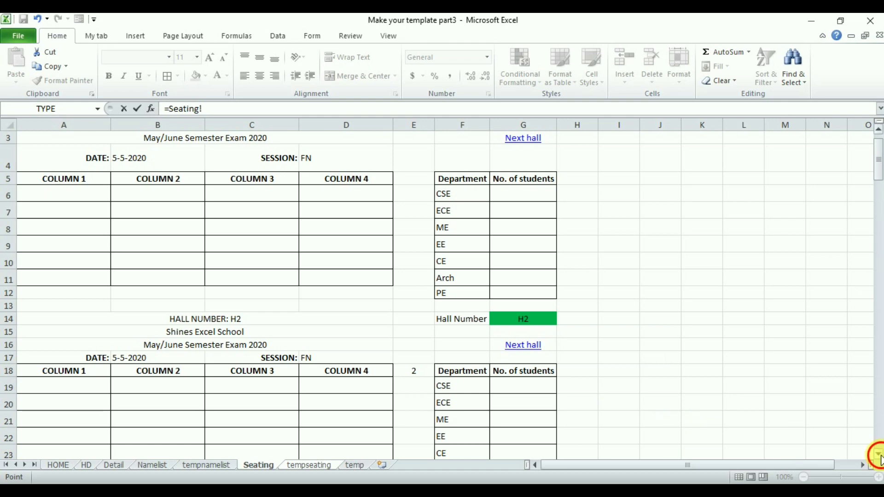
pyautogui.moveTo(879, 454); pyautogui.dragTo(879, 455)
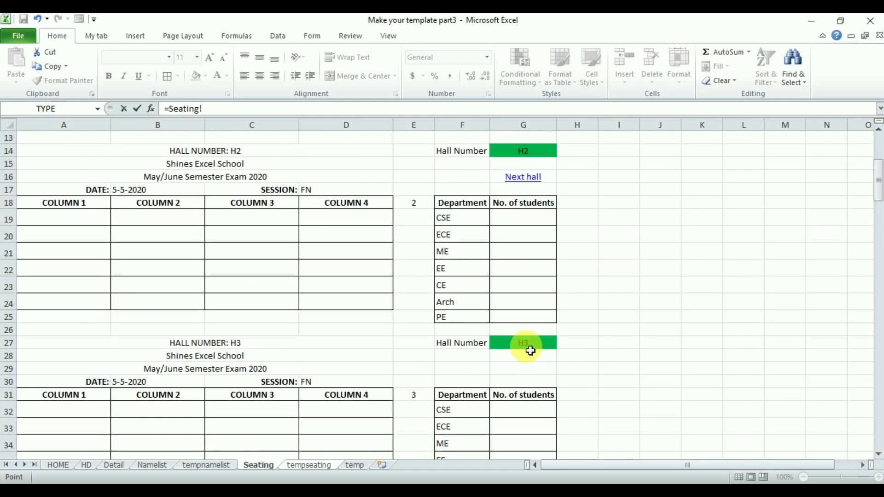
pyautogui.press('Return')
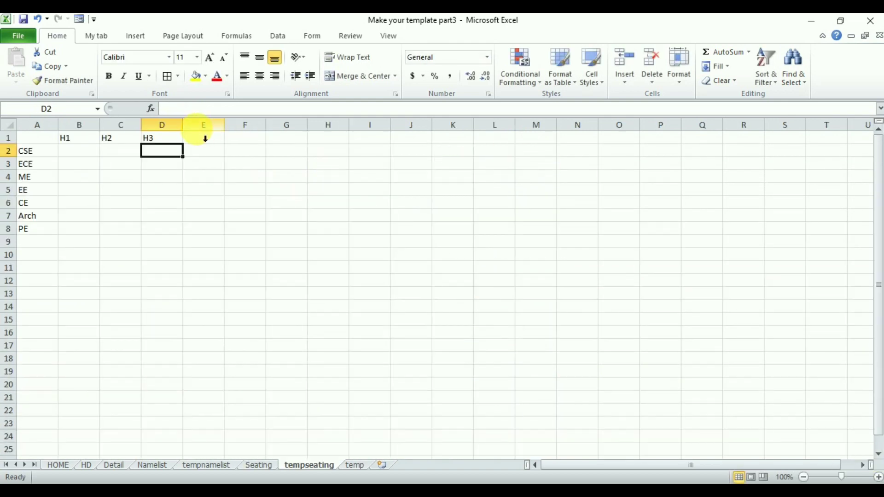
pyautogui.click(203, 141)
pyautogui.write('=')
pyautogui.click(258, 465)
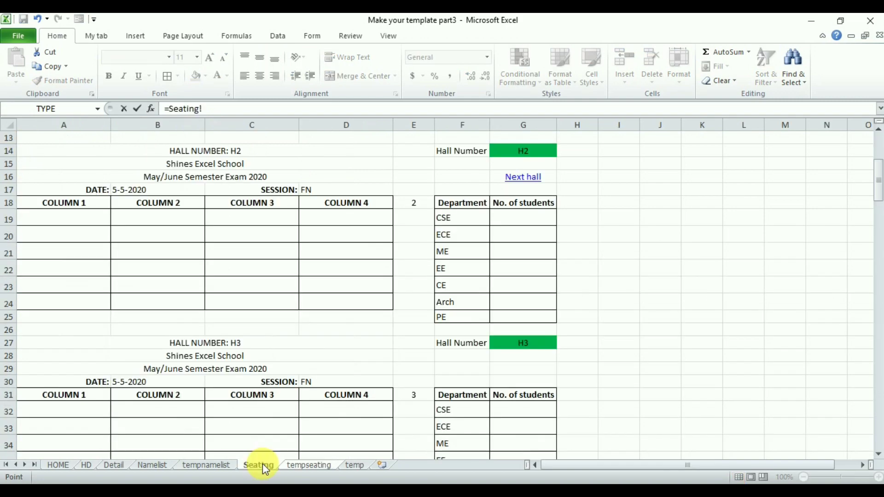
pyautogui.moveTo(879, 455); pyautogui.dragTo(879, 455)
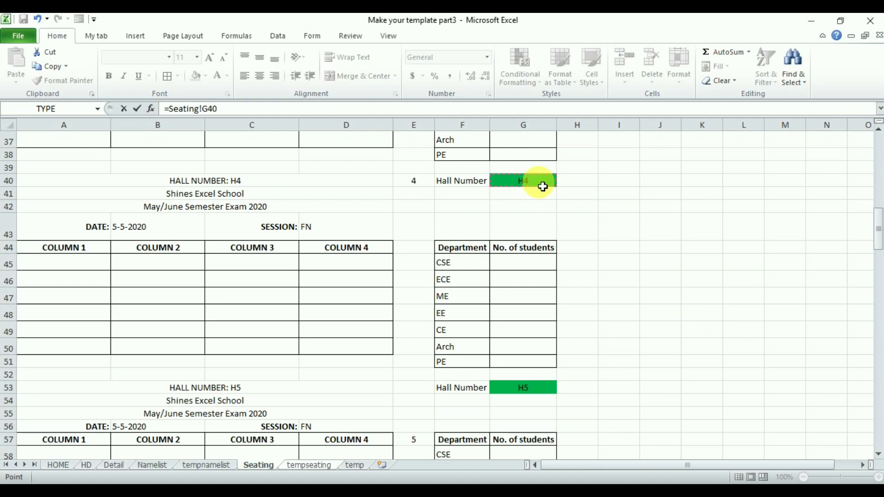
pyautogui.press('Return')
# Link F1 to the Seating sheet's H5 hall number
pyautogui.click(246, 139)
pyautogui.write('=')
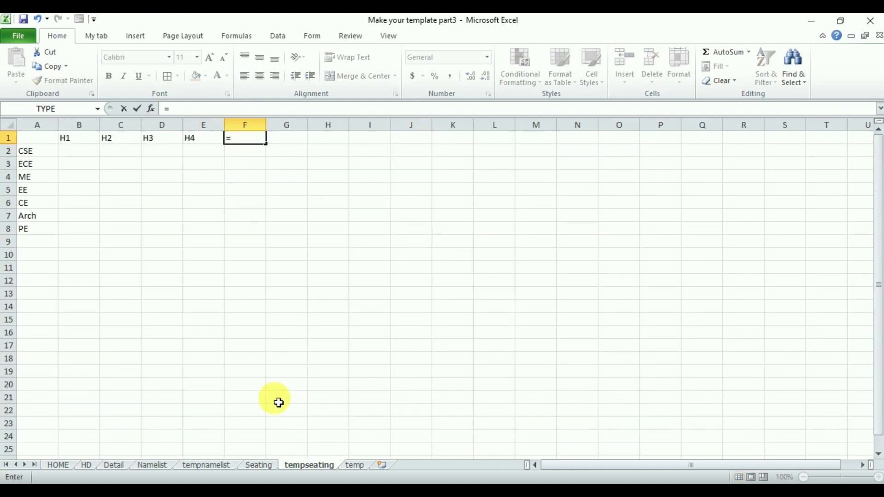
pyautogui.click(258, 465)
pyautogui.press('Return')
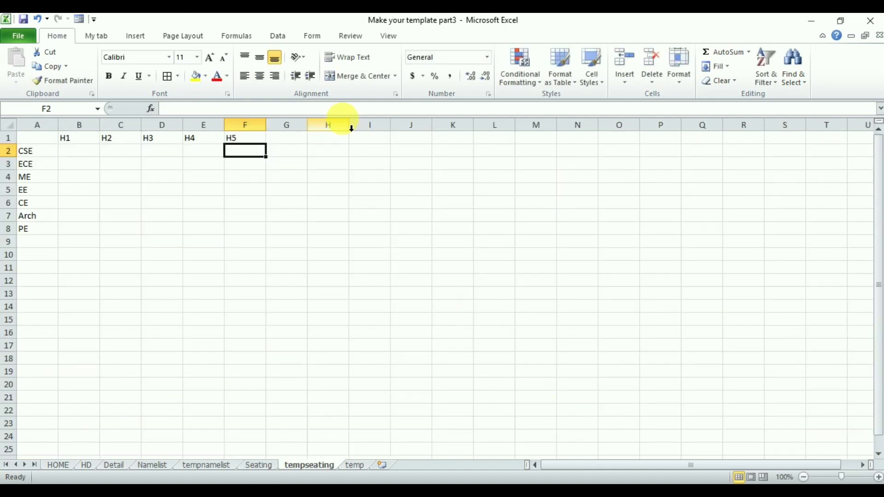
pyautogui.click(290, 140)
# Link G1 and H1 to the Seating sheet's H6 and H7 hall numbers
pyautogui.write('=')
pyautogui.click(259, 465)
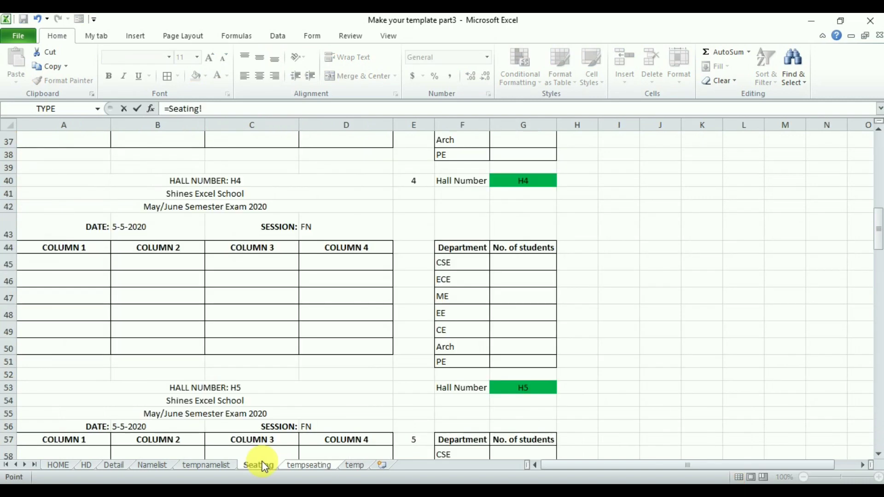
pyautogui.click(879, 454)
pyautogui.scroll(-6, 879, 454)
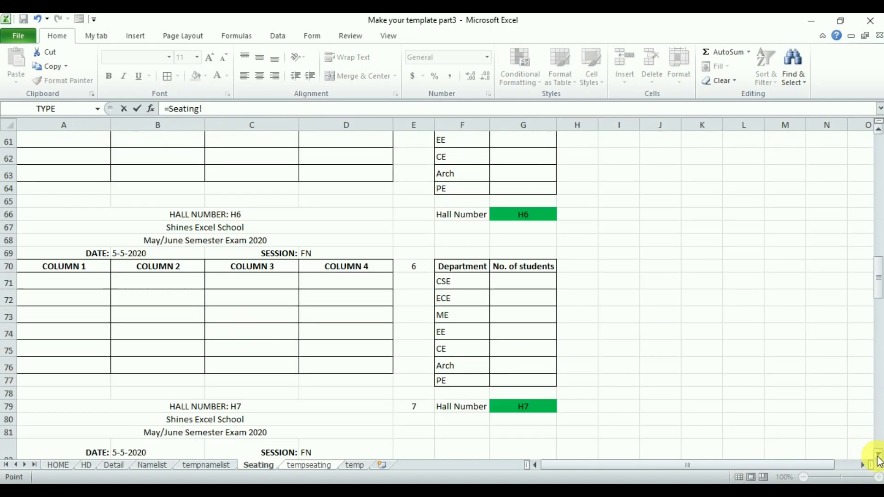
pyautogui.click(541, 152)
pyautogui.press('Return')
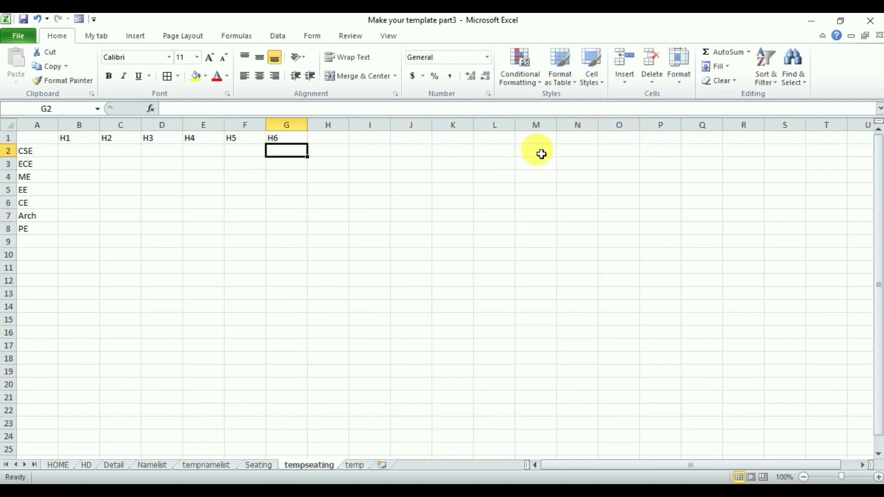
pyautogui.click(344, 139)
pyautogui.write('=')
pyautogui.click(267, 467)
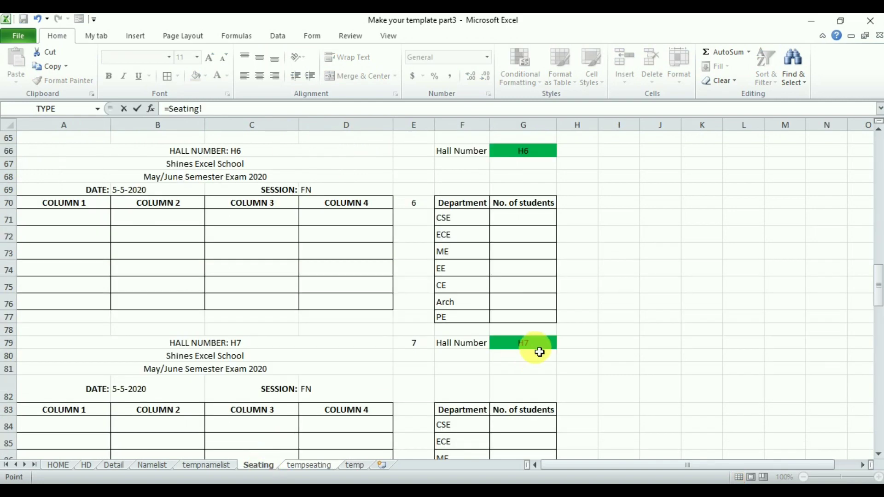
pyautogui.click(543, 345)
pyautogui.press('Return')
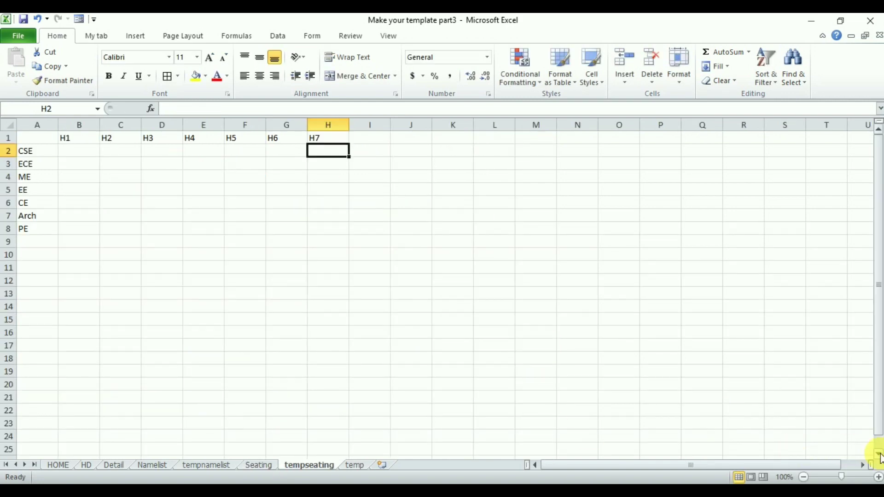
# Link I1 and J1 to the Seating sheet's H8 and H9 hall numbers
pyautogui.click(359, 141)
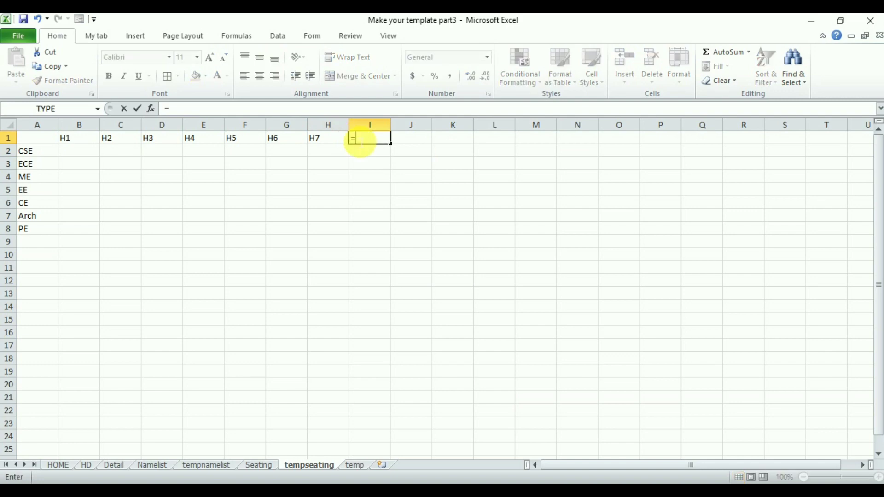
pyautogui.write('=')
pyautogui.click(259, 466)
pyautogui.scroll(-7, 871, 451)
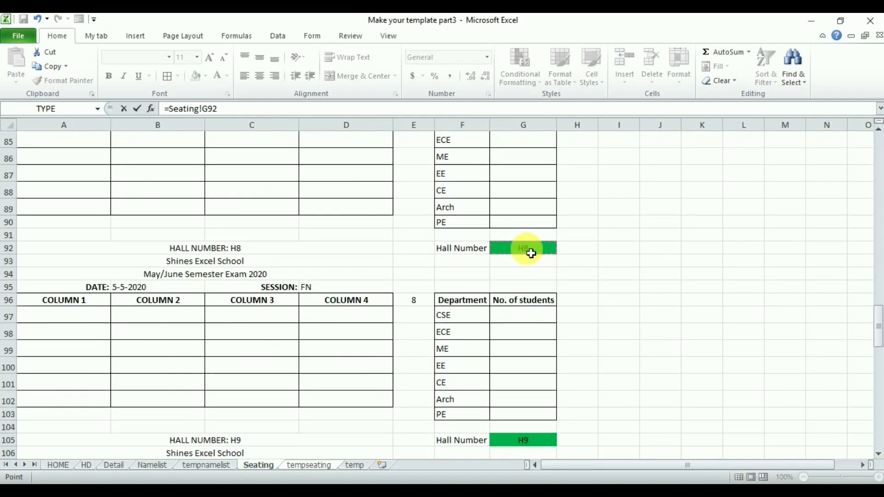
pyautogui.press('Return')
pyautogui.click(417, 139)
pyautogui.write('=')
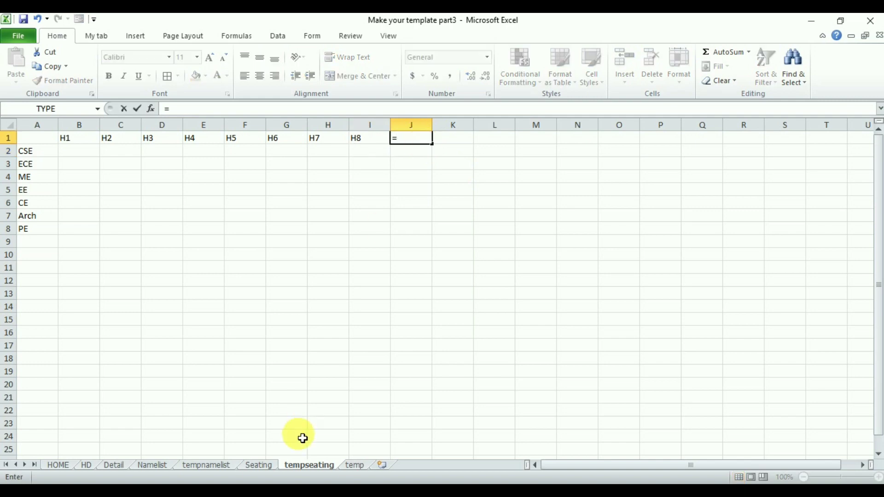
pyautogui.click(261, 466)
pyautogui.click(535, 445)
pyautogui.press('Return')
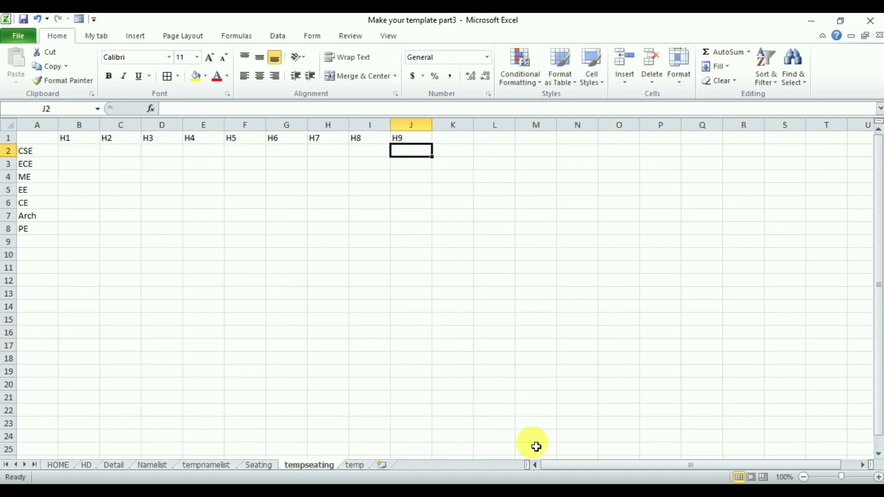
# Link K1 and L1 to the Seating sheet's H10 and H11 hall numbers
pyautogui.click(458, 140)
pyautogui.write('=')
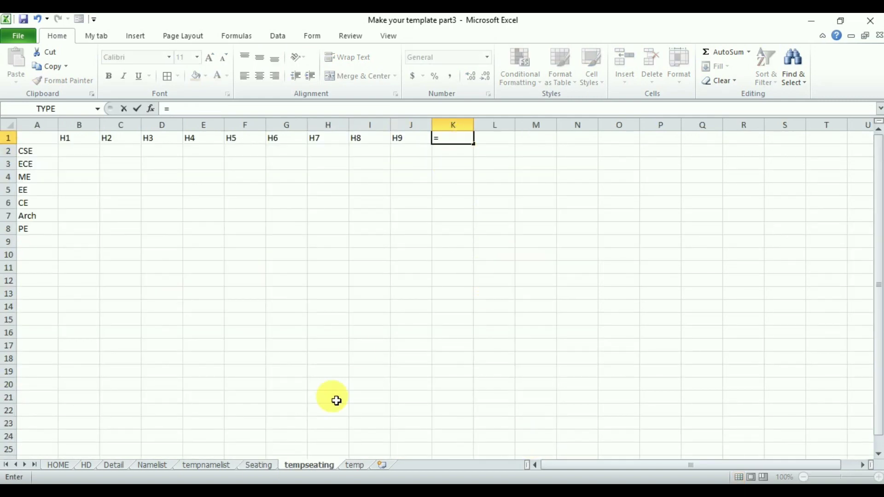
pyautogui.click(261, 467)
pyautogui.click(879, 454)
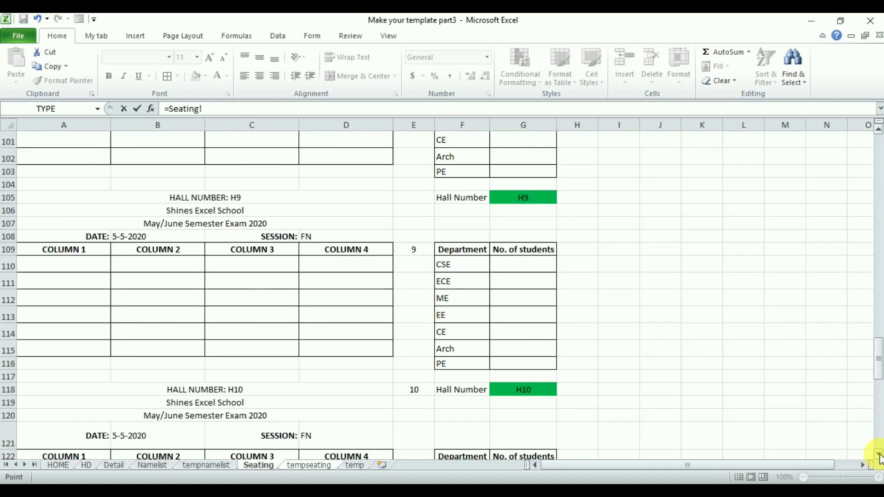
pyautogui.click(879, 456)
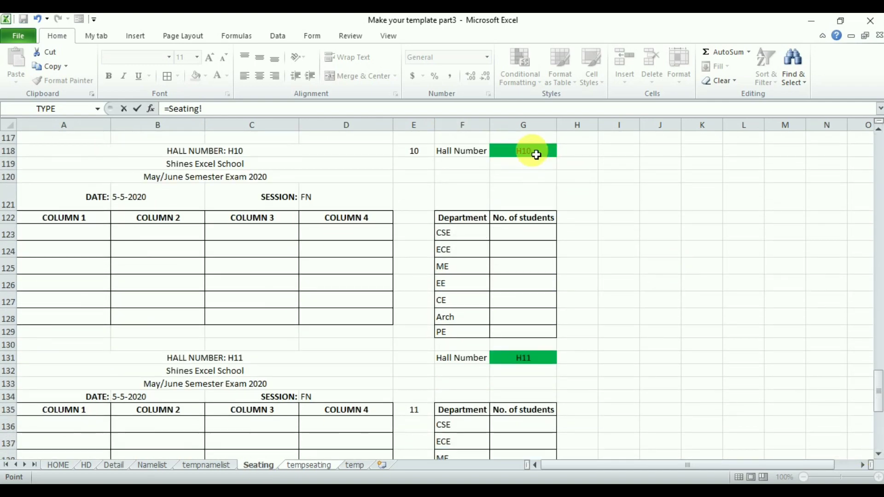
pyautogui.press('Return')
pyautogui.click(511, 140)
pyautogui.write('=')
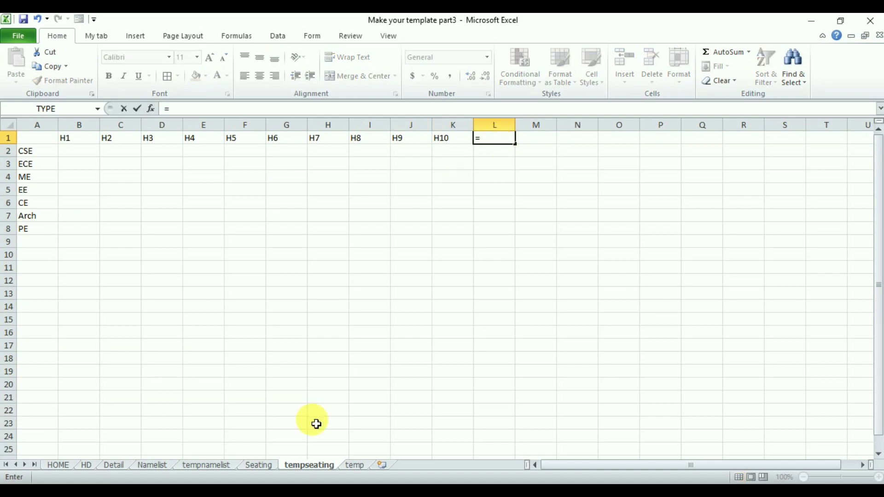
pyautogui.click(261, 466)
pyautogui.click(537, 358)
pyautogui.press('Return')
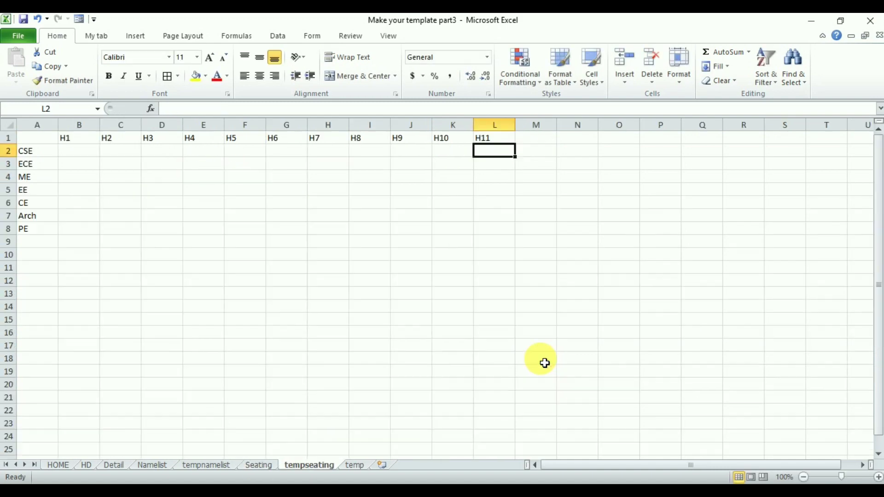
# Link M1 to the H12 hall number at Seating!G144
pyautogui.click(546, 140)
pyautogui.write('=')
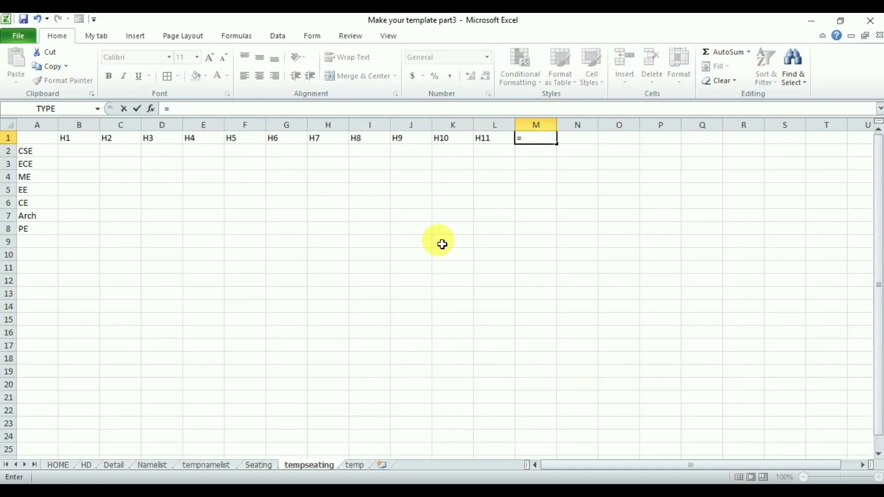
pyautogui.click(266, 469)
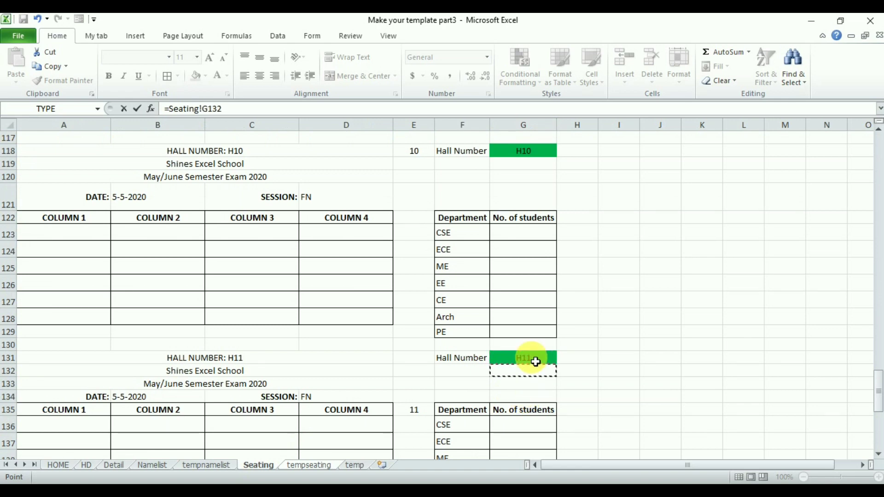
pyautogui.press('Down')
pyautogui.press('Down')
pyautogui.press('Down')
pyautogui.press('Down')
pyautogui.press('Down')
pyautogui.press('Down')
pyautogui.press('Down')
pyautogui.press('Down')
pyautogui.press('Down')
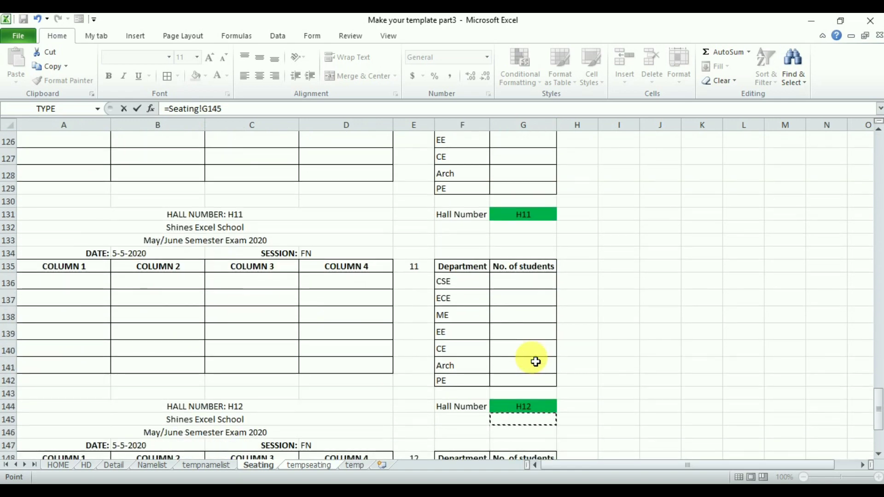
pyautogui.press('Return')
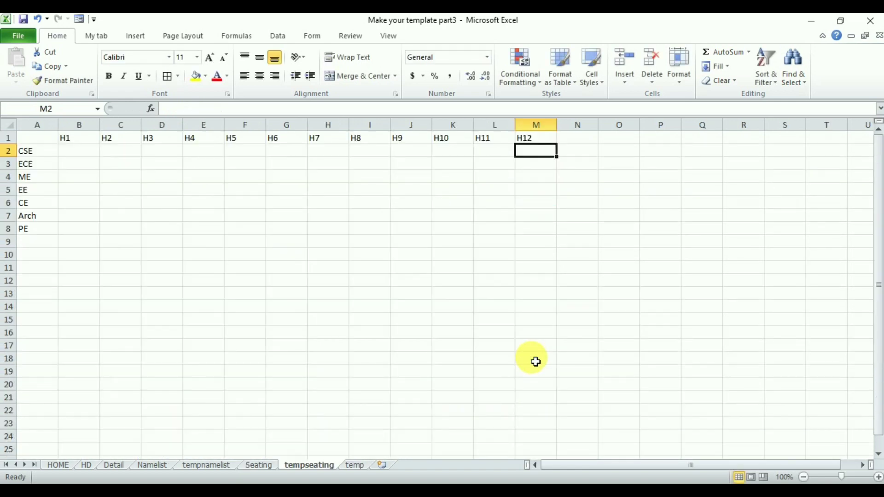
pyautogui.click(535, 138)
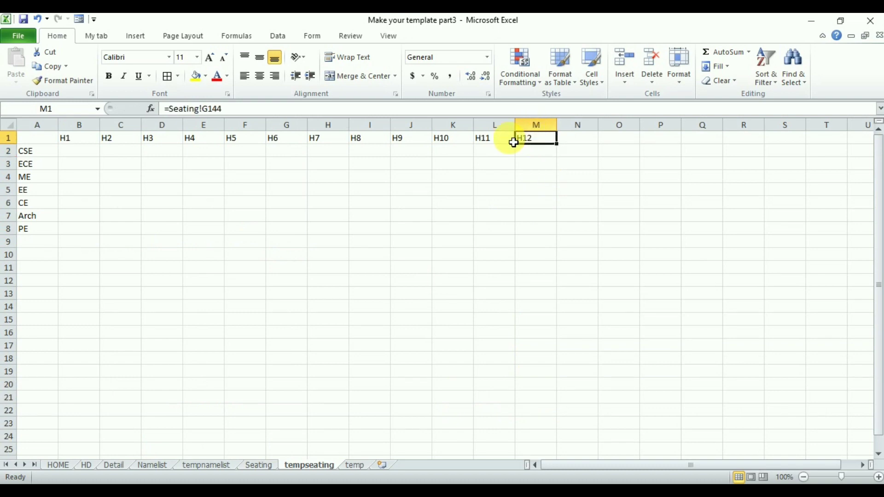
# AutoFit columns B–M to the hall headers and apply All Borders to A1:M8
pyautogui.moveTo(537, 126); pyautogui.dragTo(95, 128)
pyautogui.doubleClick(99, 127)
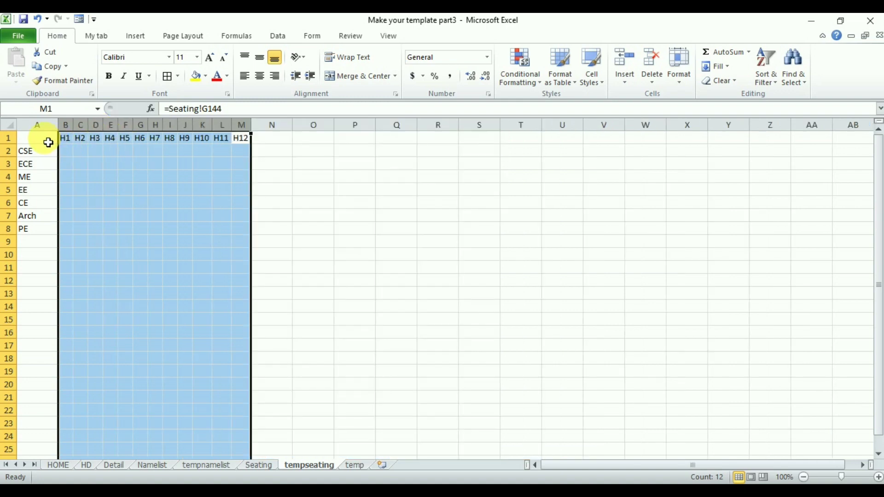
pyautogui.moveTo(46, 143); pyautogui.dragTo(244, 229)
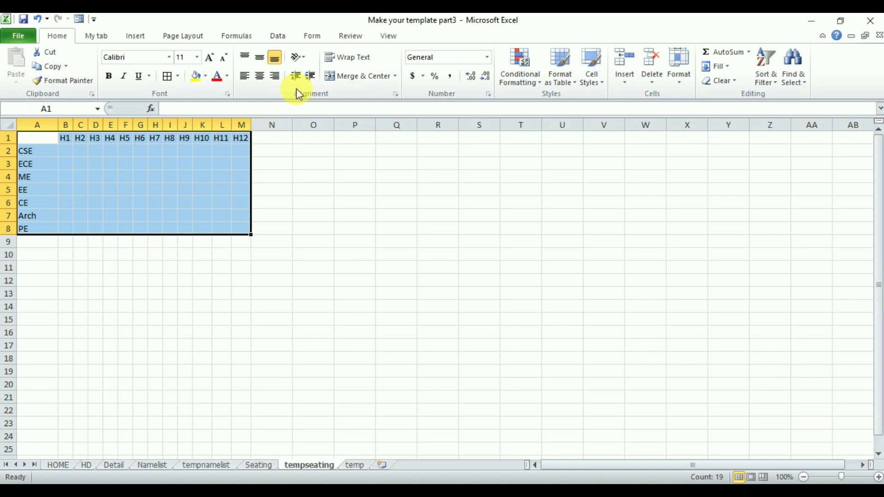
pyautogui.click(167, 78)
pyautogui.click(347, 241)
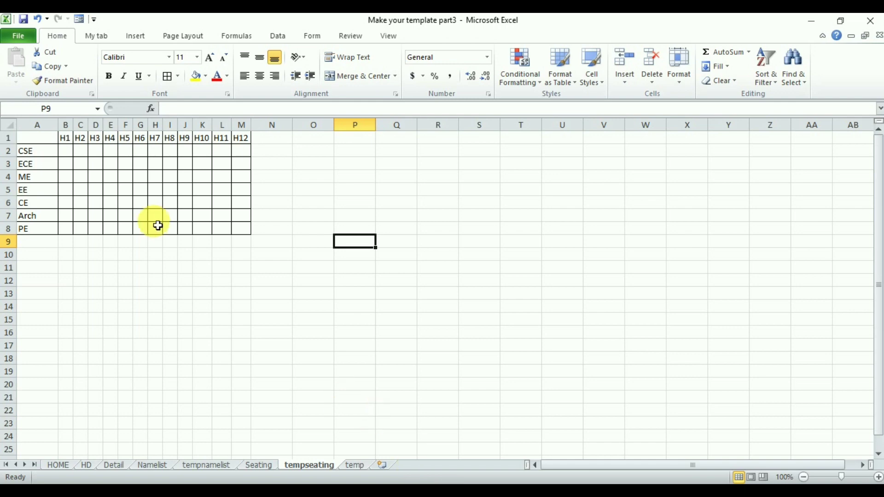
# Link B2 to H1's CSE student count on Seating and fill it down to B8
pyautogui.click(69, 154)
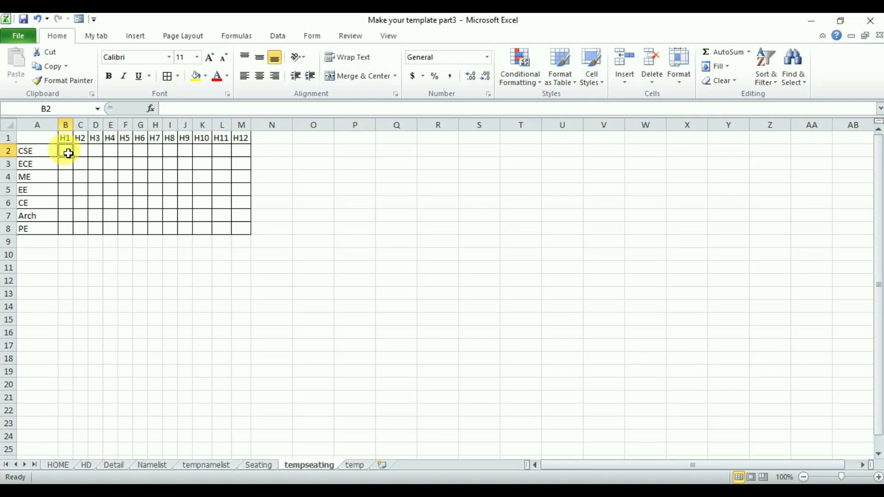
pyautogui.write('=')
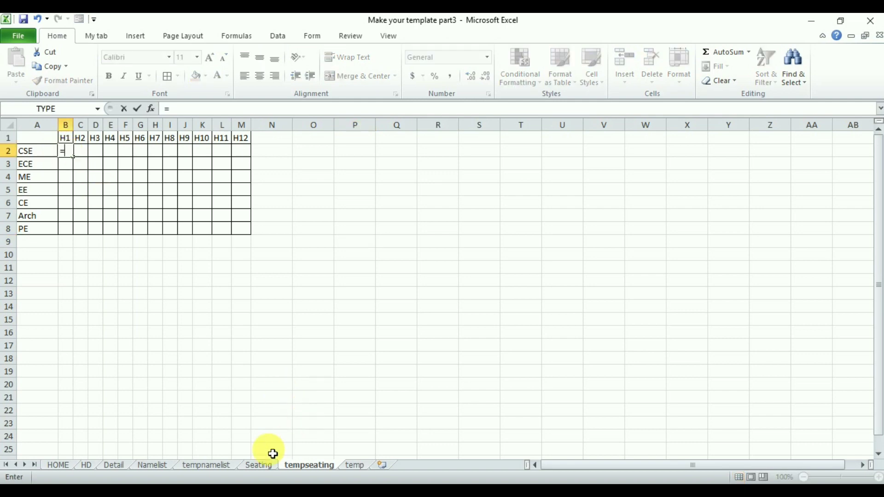
pyautogui.click(259, 466)
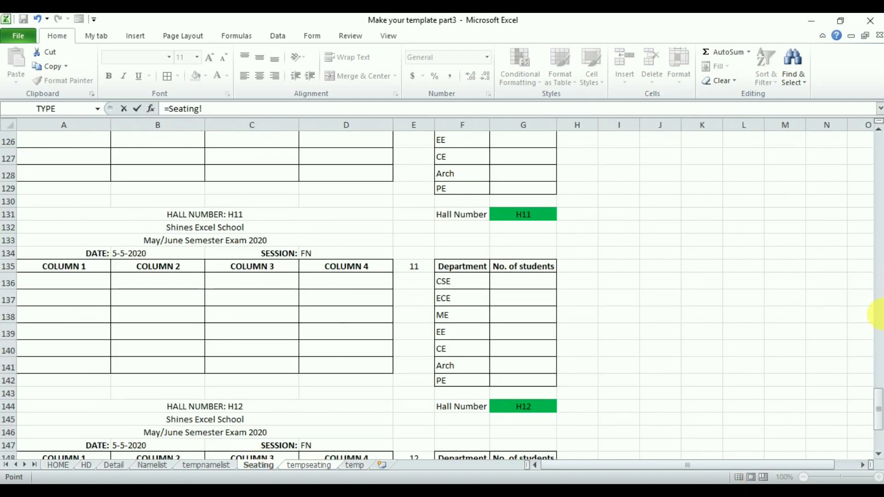
pyautogui.moveTo(877, 419); pyautogui.dragTo(874, 140)
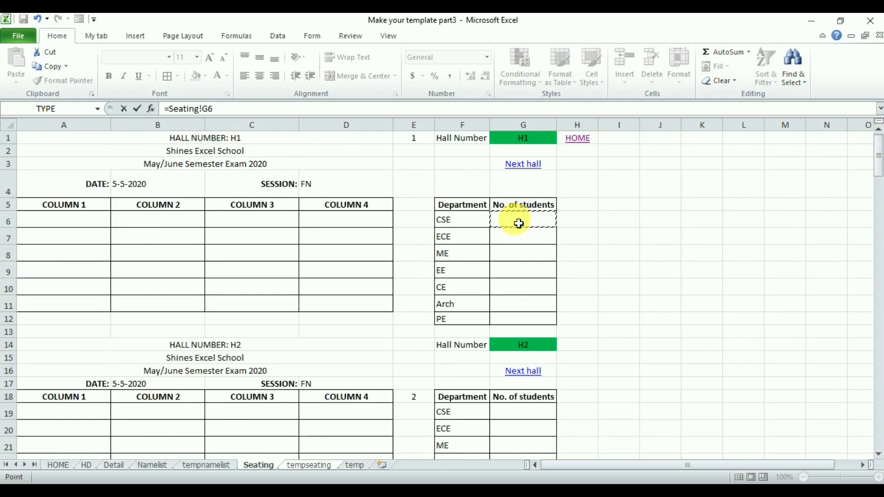
pyautogui.press('Return')
pyautogui.click(70, 153)
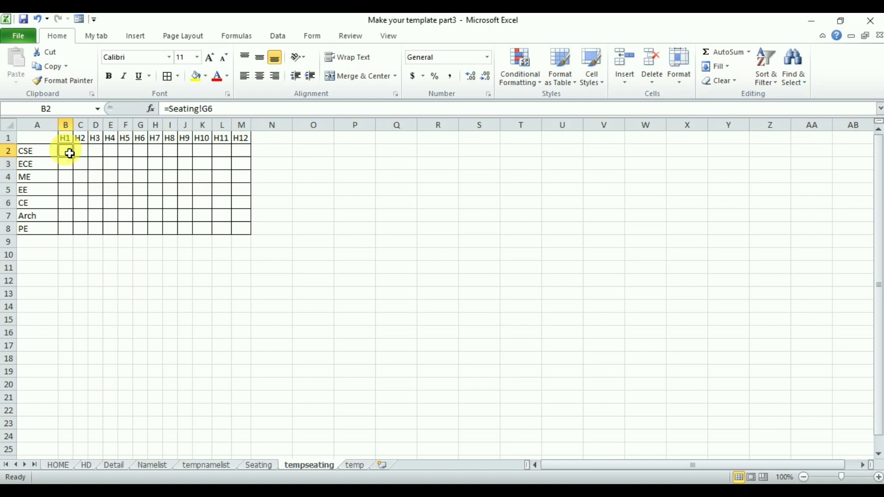
pyautogui.moveTo(76, 160); pyautogui.dragTo(70, 234)
# Link C2 to H2's CSE count at Seating!G19 and fill it down to C8
pyautogui.click(85, 155)
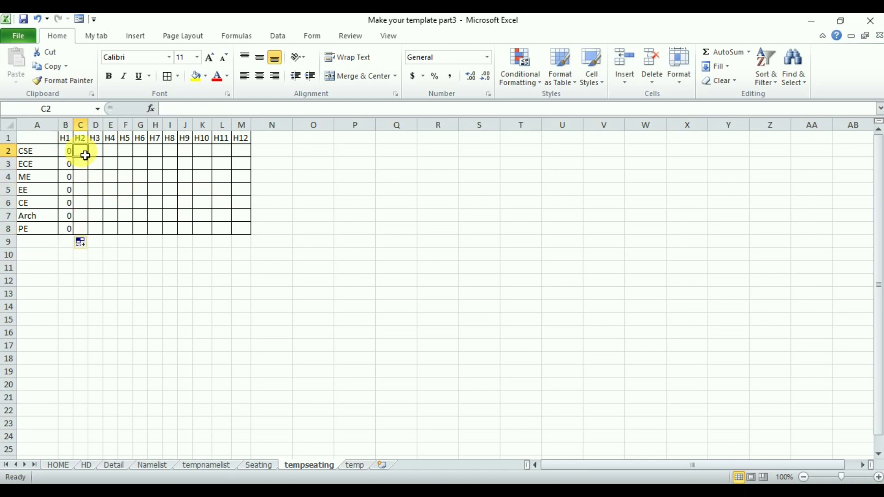
pyautogui.write('=')
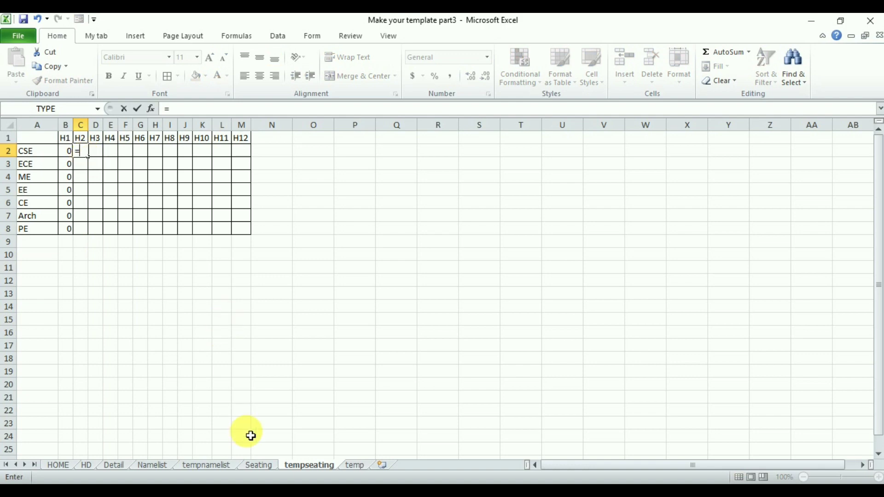
pyautogui.click(261, 466)
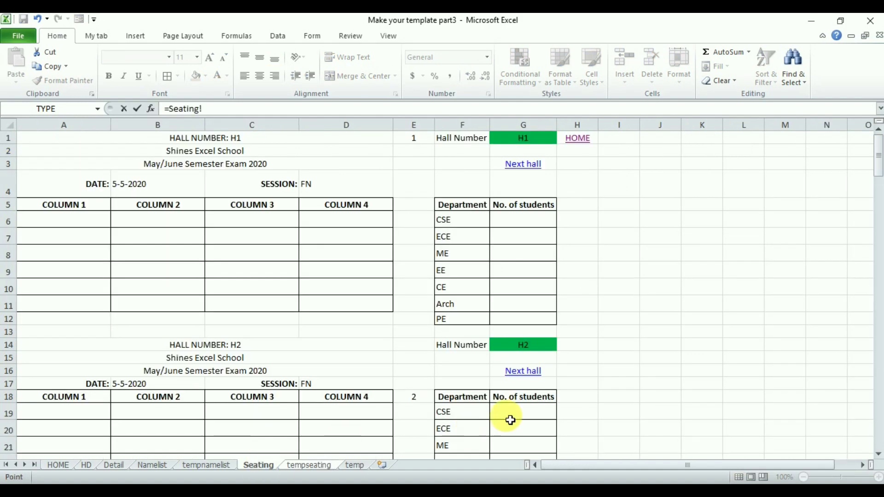
pyautogui.click(527, 416)
pyautogui.press('Return')
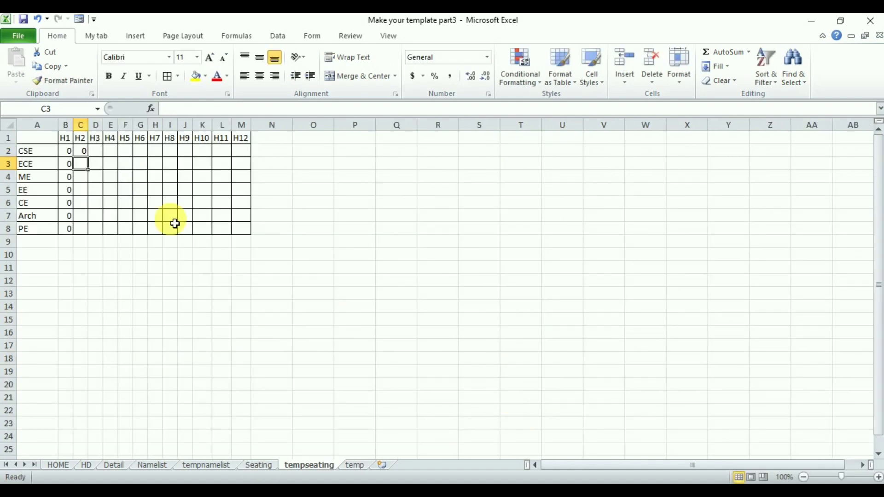
pyautogui.click(86, 154)
pyautogui.moveTo(89, 158); pyautogui.dragTo(94, 236)
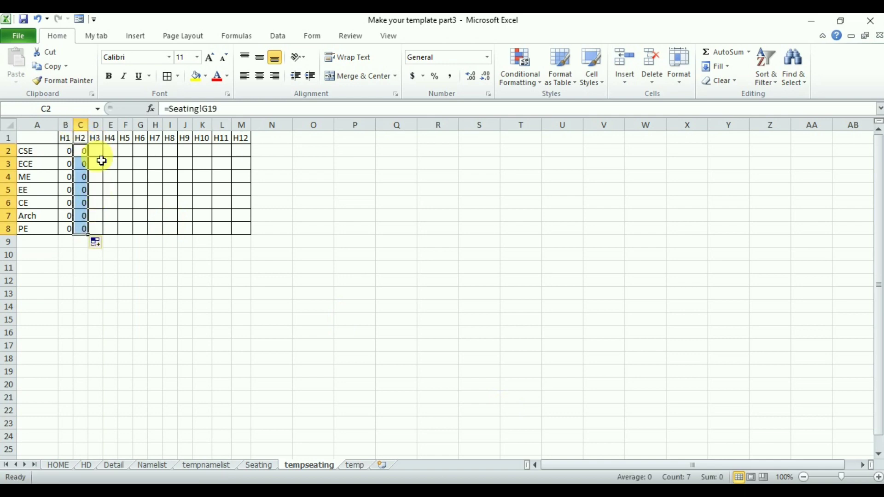
# Link D2 to H3's CSE student count on Seating and fill it down to D8
pyautogui.click(102, 155)
pyautogui.write('=')
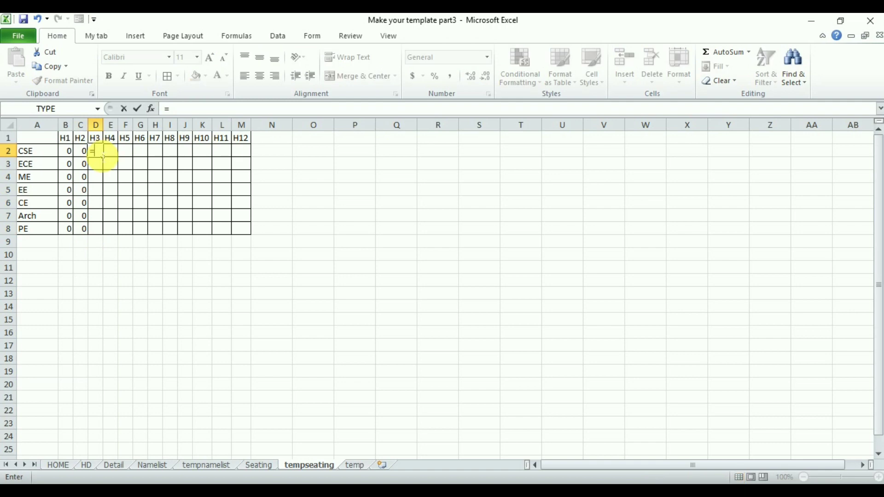
pyautogui.click(257, 465)
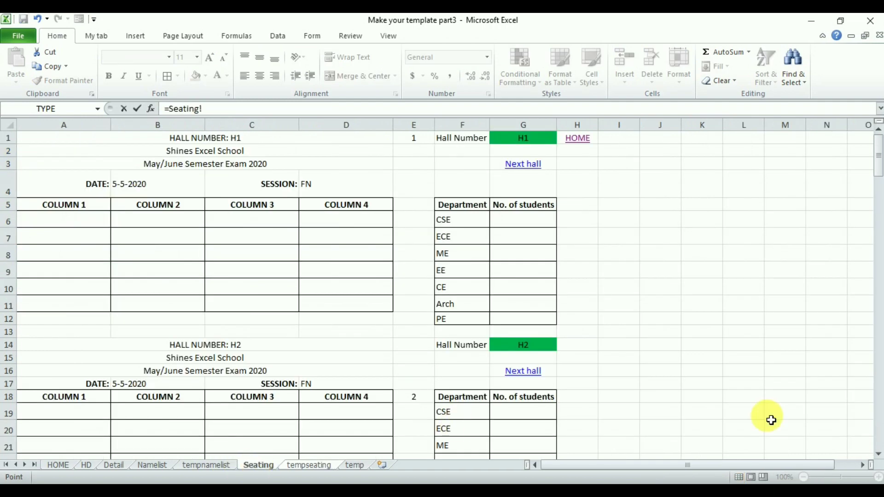
pyautogui.click(879, 454)
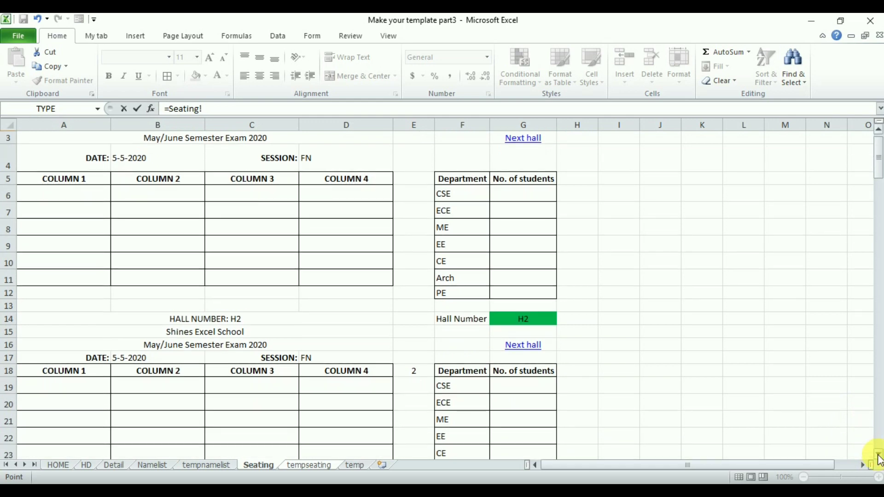
pyautogui.click(879, 459)
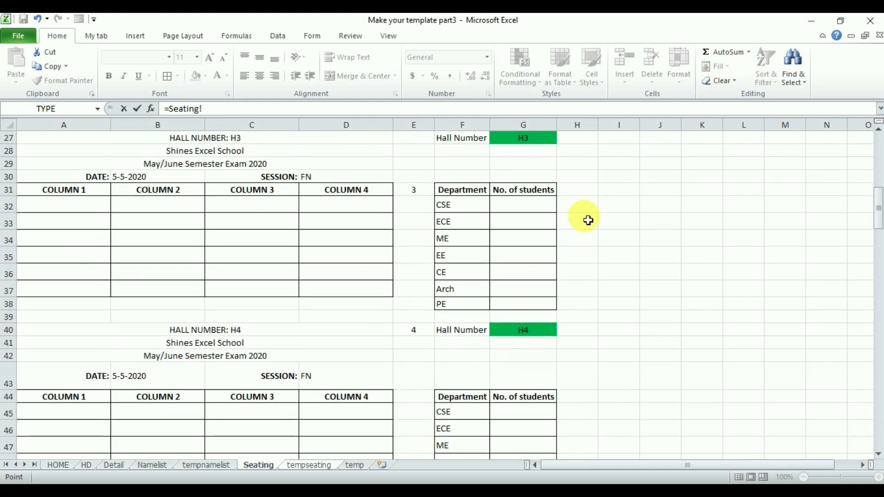
pyautogui.press('Return')
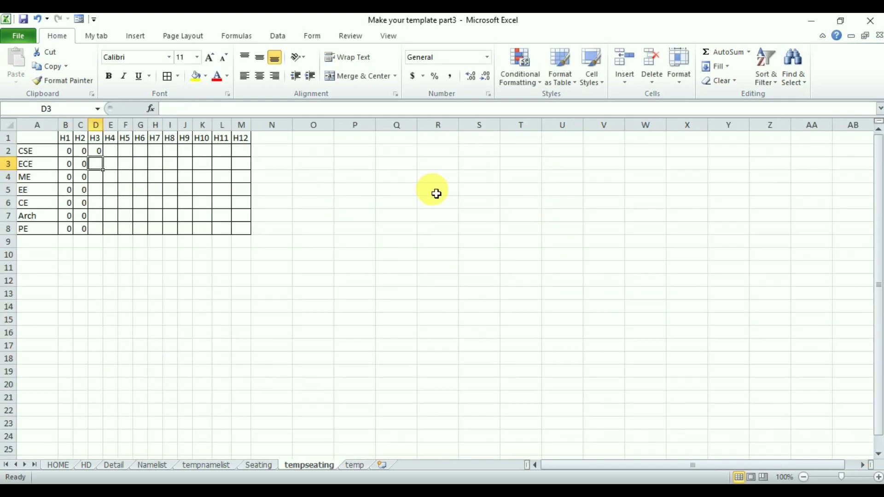
pyautogui.click(99, 153)
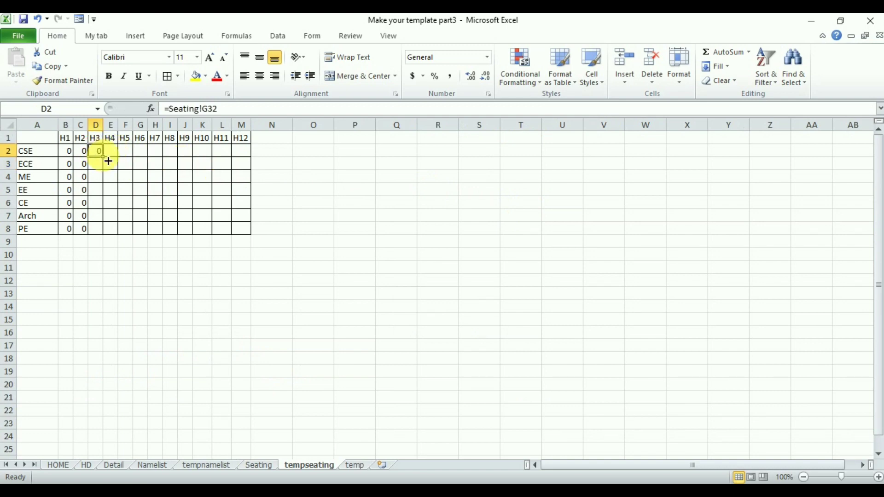
pyautogui.moveTo(108, 161); pyautogui.dragTo(107, 237)
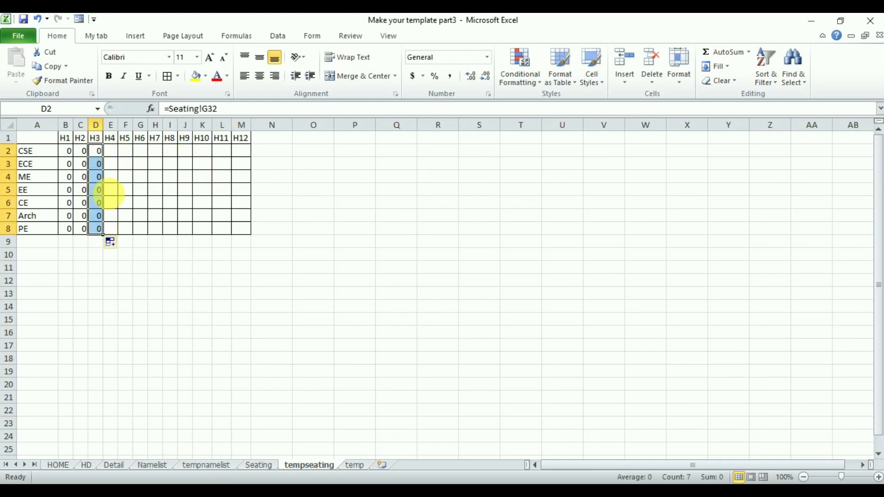
# Link E2 and F2 to H4's and H5's CSE counts, filling each down to row 8
pyautogui.click(118, 157)
pyautogui.write('=')
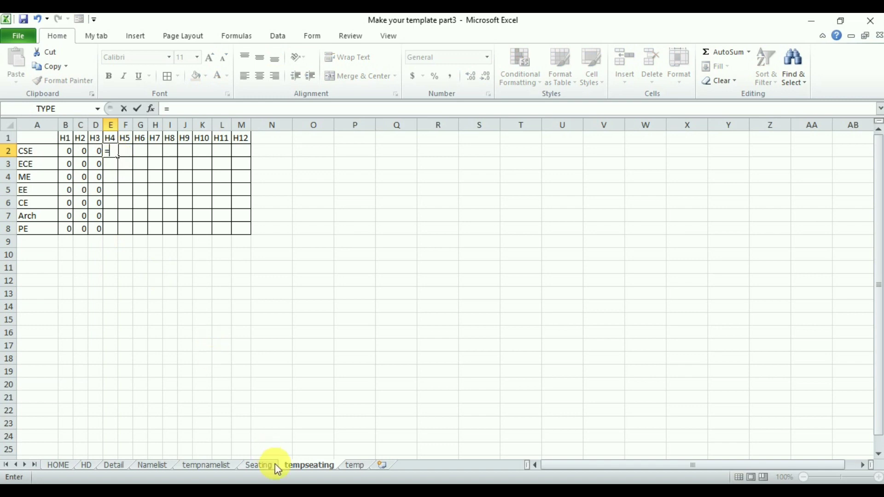
pyautogui.click(260, 466)
pyautogui.press('Return')
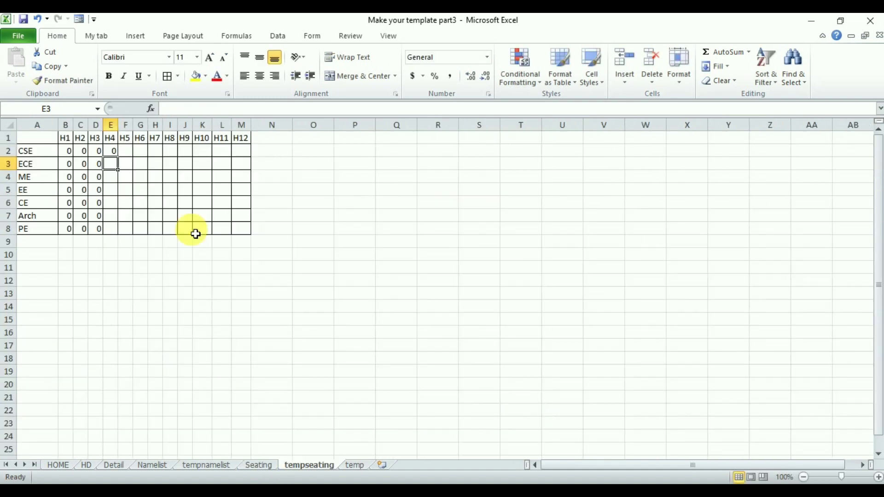
pyautogui.moveTo(122, 162); pyautogui.dragTo(121, 236)
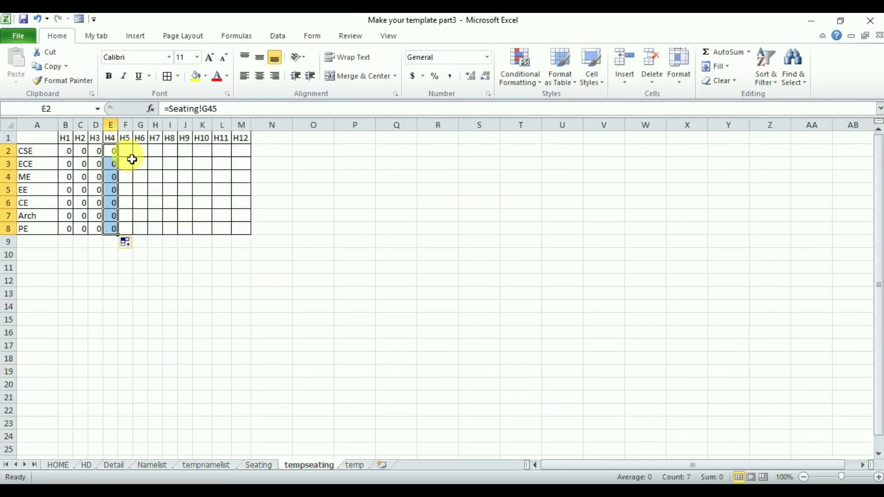
pyautogui.click(127, 154)
pyautogui.write('=')
pyautogui.click(258, 465)
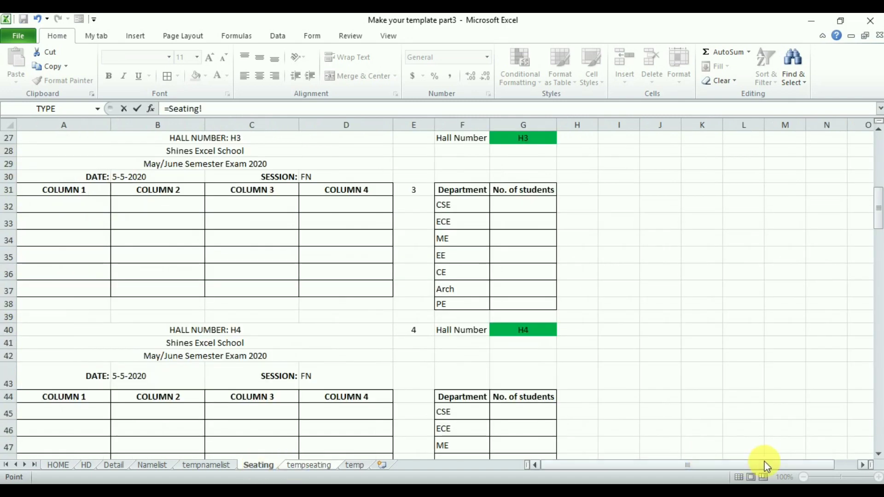
pyautogui.click(879, 456)
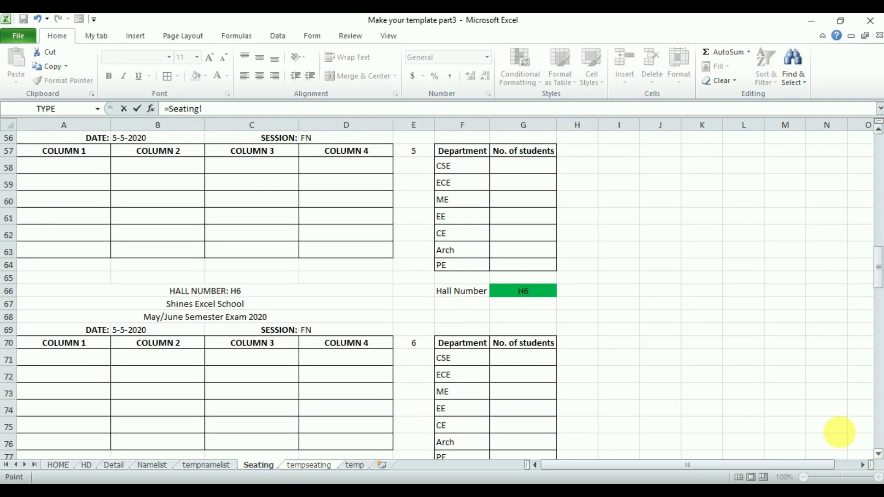
pyautogui.press('Return')
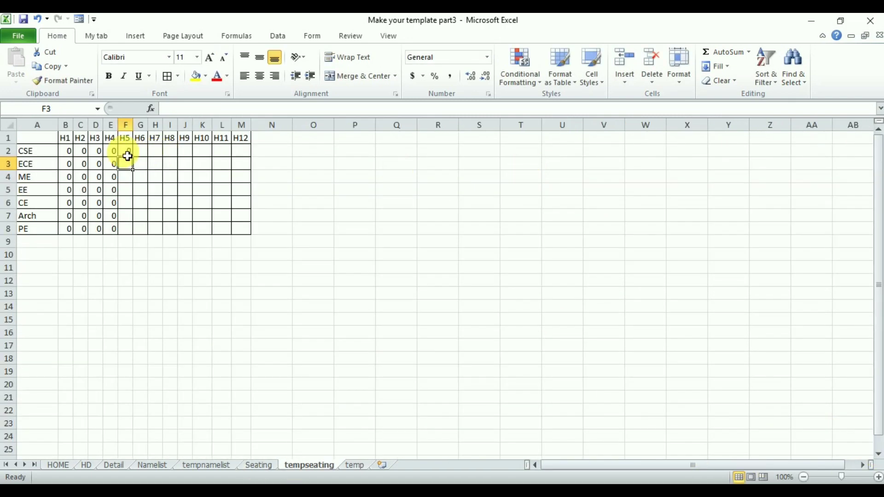
pyautogui.moveTo(132, 155); pyautogui.dragTo(134, 235)
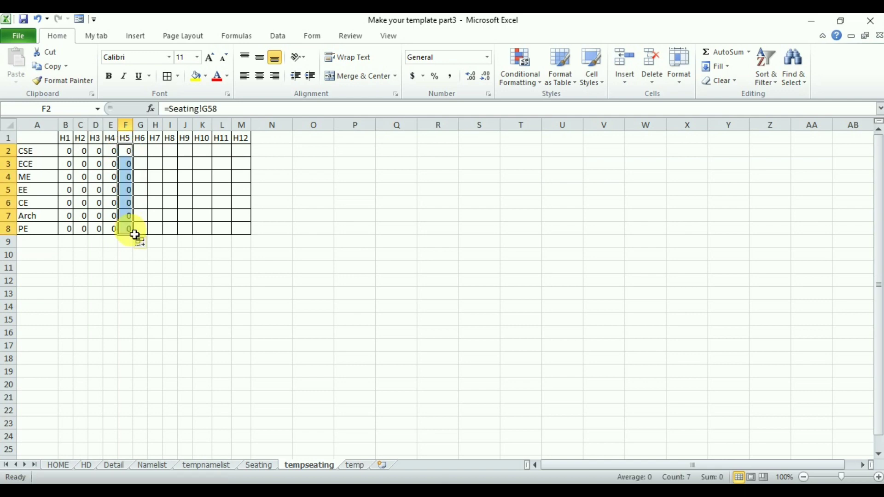
pyautogui.click(146, 157)
# Link G2 to the H6 CSE count on the Seating sheet and fill it down to row 8
pyautogui.write('=')
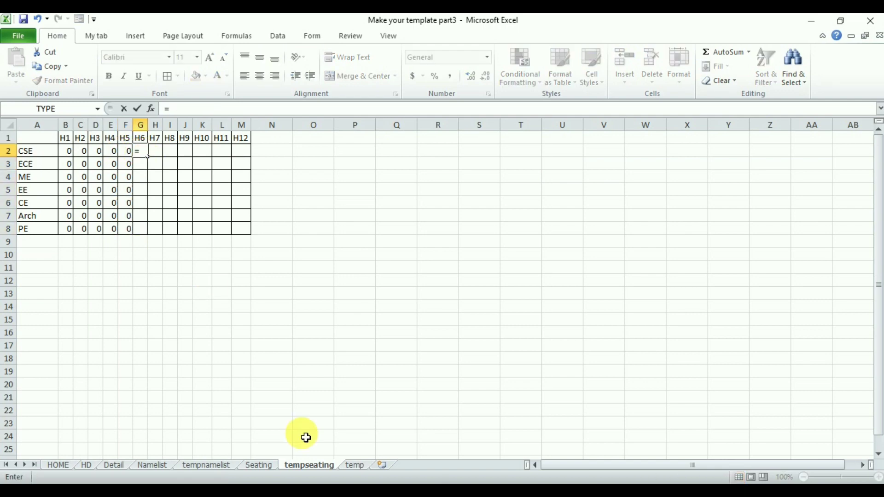
pyautogui.click(260, 466)
pyautogui.press('Return')
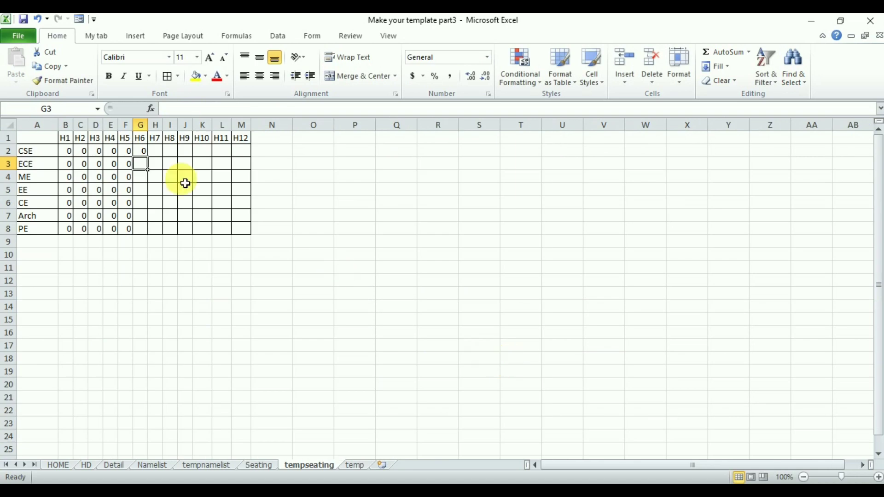
pyautogui.moveTo(153, 163); pyautogui.dragTo(148, 233)
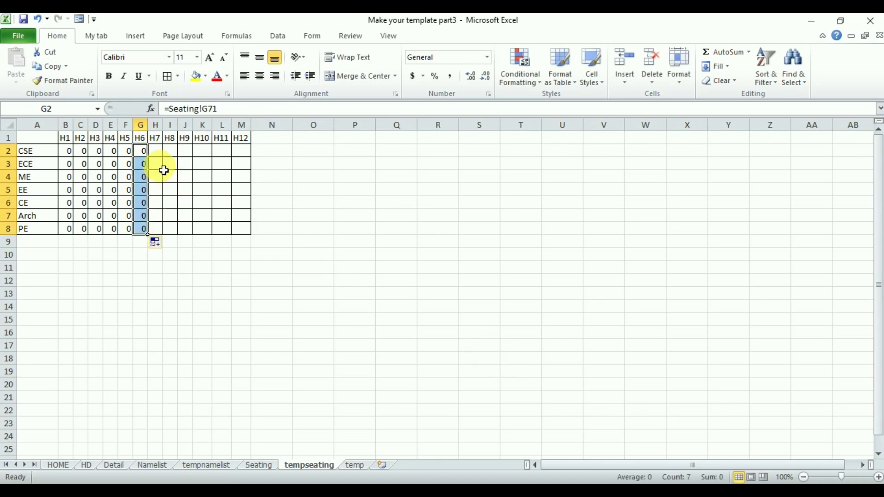
# Link H2 to the H7 CSE count on the Seating sheet and fill it down
pyautogui.click(158, 152)
pyautogui.write('=')
pyautogui.click(257, 466)
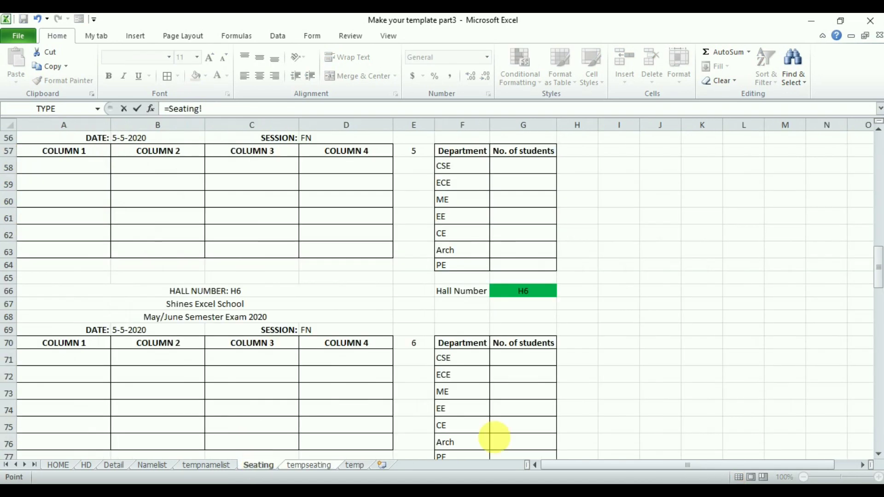
pyautogui.click(879, 454)
pyautogui.click(879, 455)
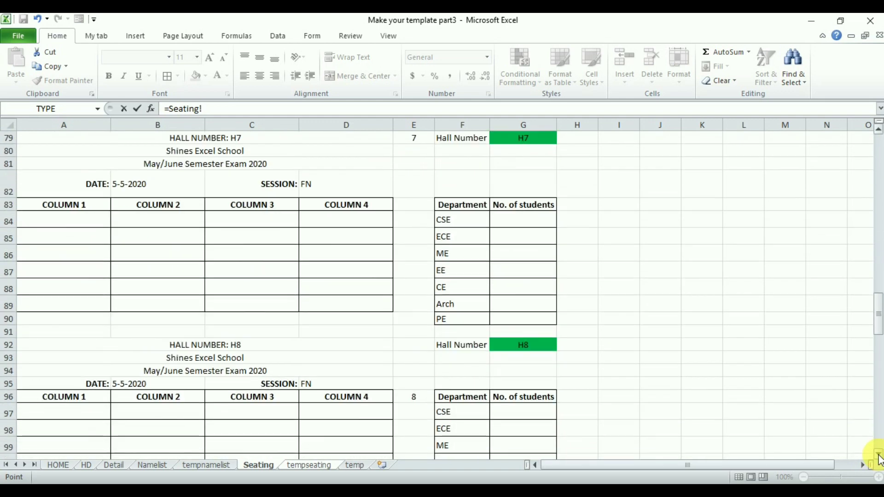
pyautogui.press('Return')
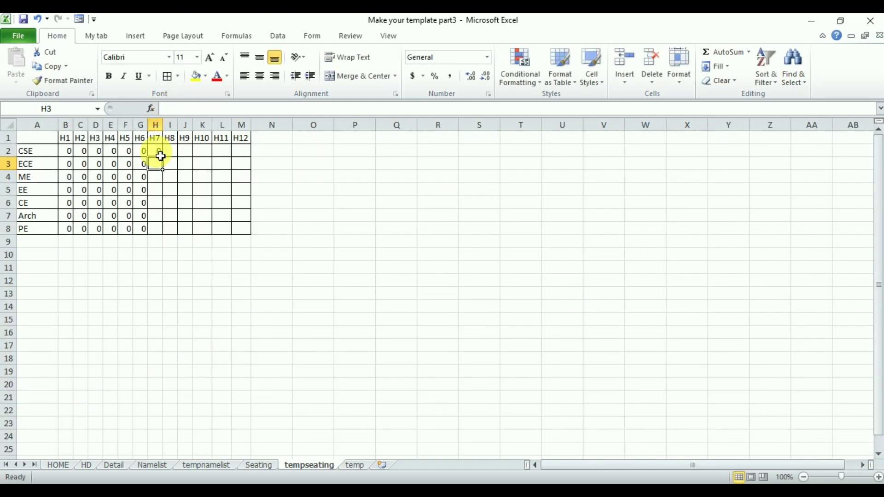
pyautogui.moveTo(170, 237); pyautogui.dragTo(170, 236)
# Link I2 to the H8 CSE count on the Seating sheet and fill it down to row 8
pyautogui.click(175, 151)
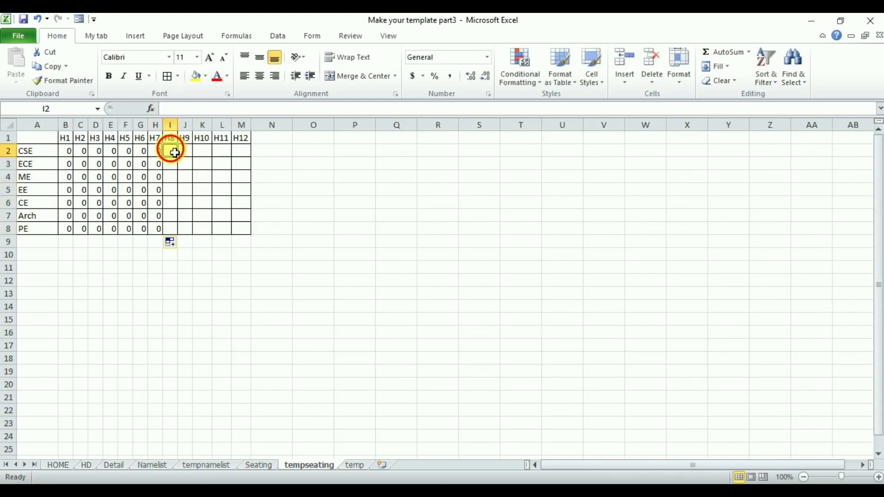
pyautogui.write('=')
pyautogui.click(258, 466)
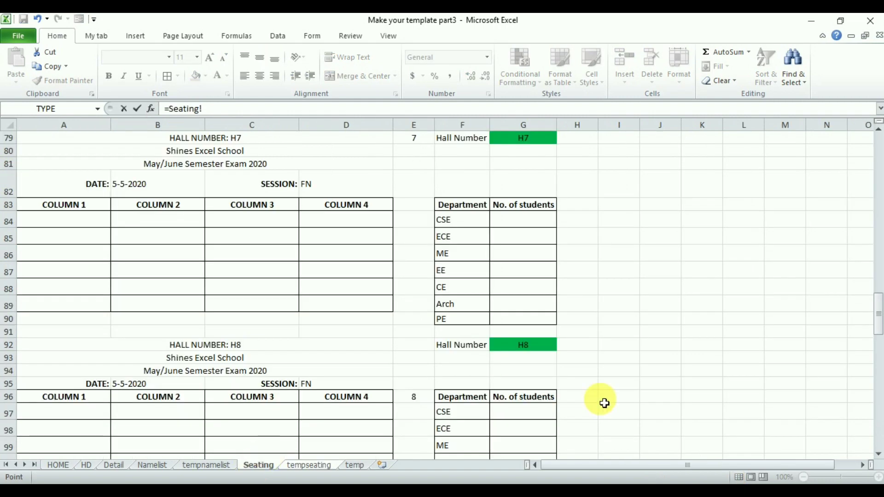
pyautogui.click(533, 413)
pyautogui.press('Return')
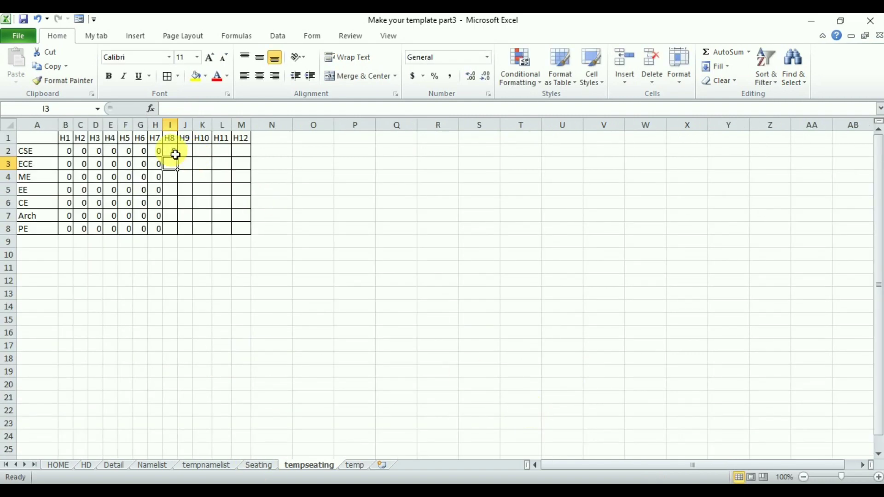
pyautogui.moveTo(177, 158); pyautogui.dragTo(178, 234)
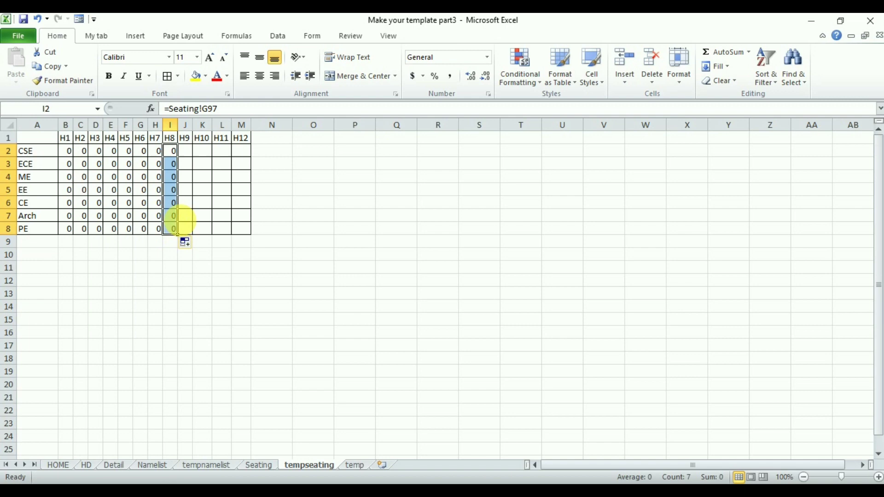
# Link J2 to the H9 CSE count on the Seating sheet and fill it down
pyautogui.click(189, 154)
pyautogui.write('=')
pyautogui.click(260, 465)
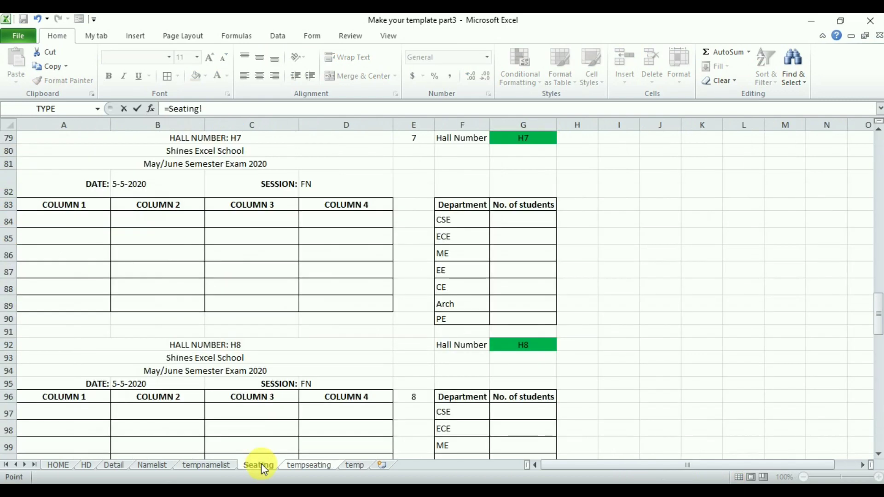
pyautogui.click(878, 460)
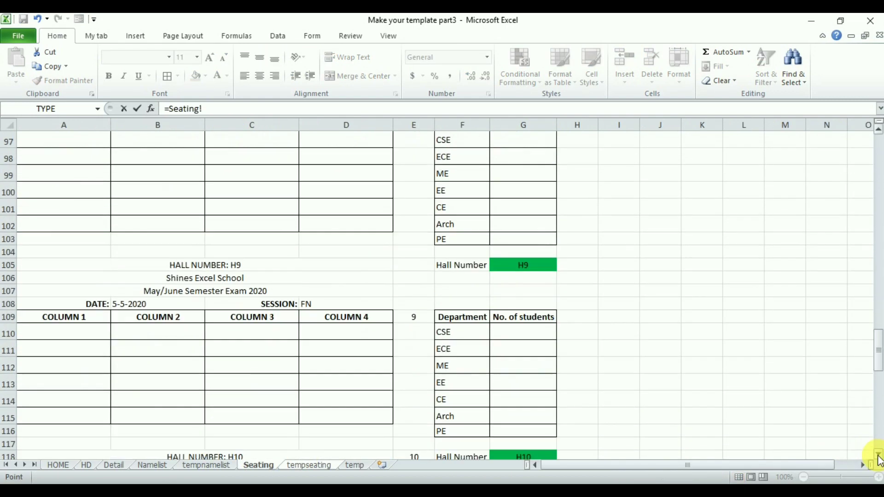
pyautogui.click(541, 253)
pyautogui.press('Return')
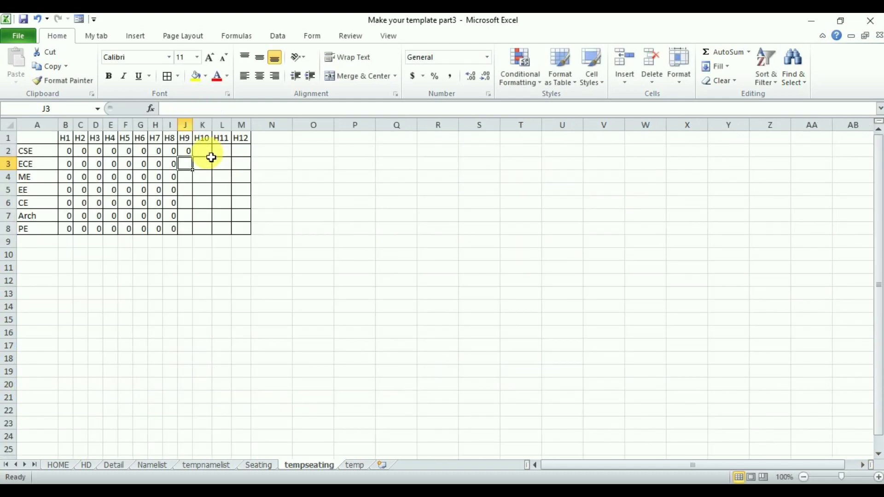
pyautogui.moveTo(193, 228); pyautogui.dragTo(193, 235)
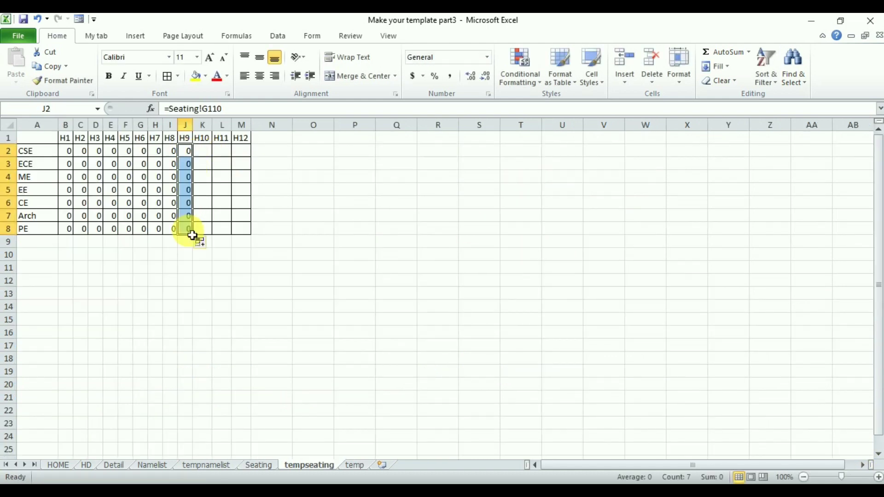
# Link K2 to the H10 CSE count on the Seating sheet and fill it down to row 8
pyautogui.click(213, 155)
pyautogui.write('=')
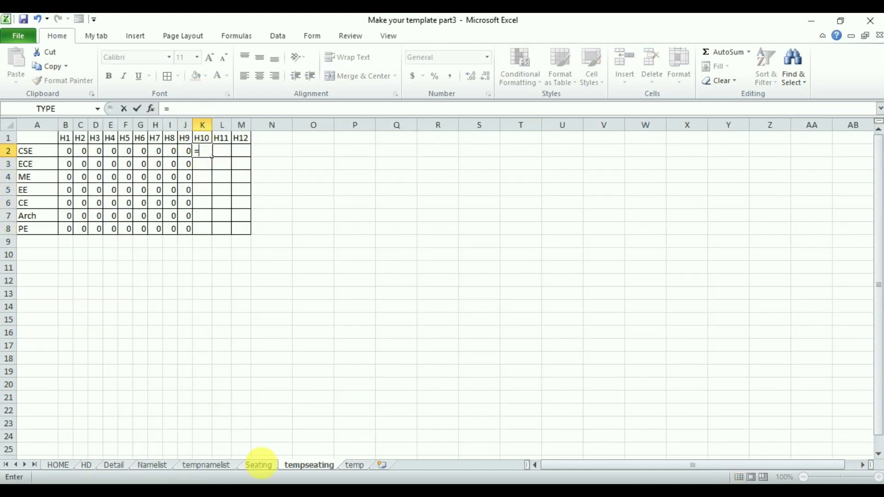
pyautogui.click(259, 465)
pyautogui.scroll(-5, 879, 454)
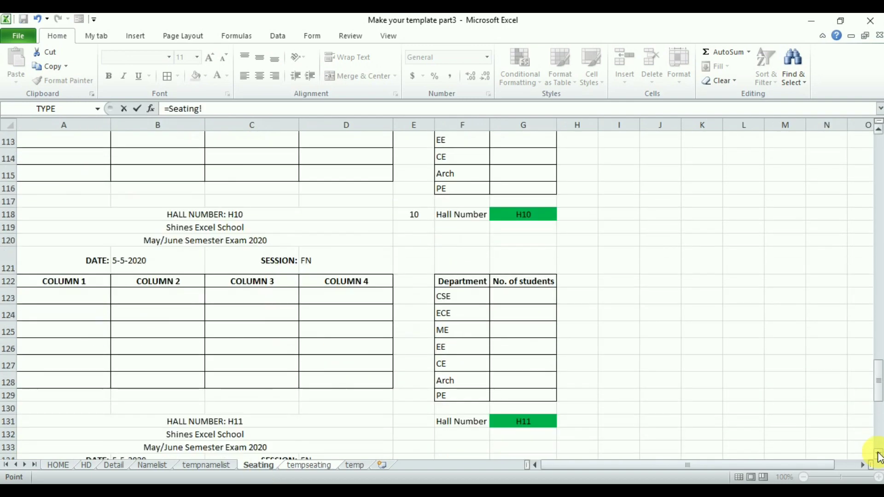
pyautogui.click(521, 235)
pyautogui.press('Return')
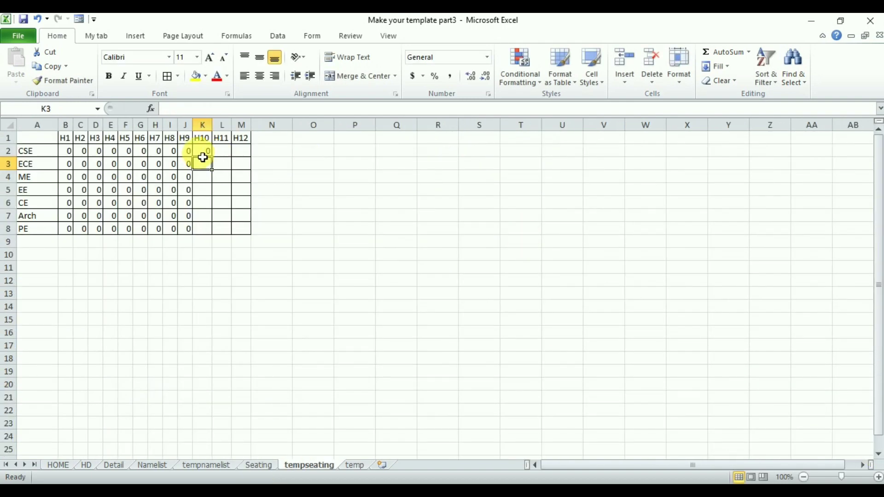
pyautogui.moveTo(216, 162); pyautogui.dragTo(213, 230)
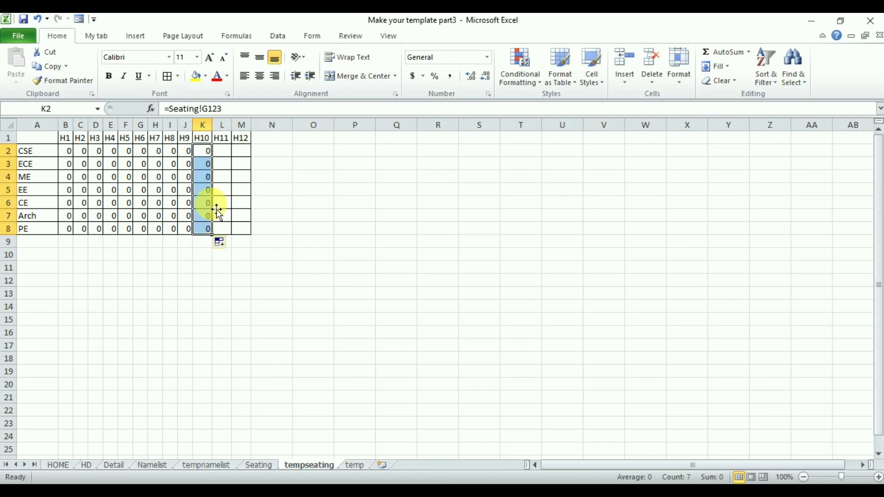
# Link L2 to the H11 CSE count on the Seating sheet and fill it down
pyautogui.click(227, 153)
pyautogui.write('=')
pyautogui.click(258, 466)
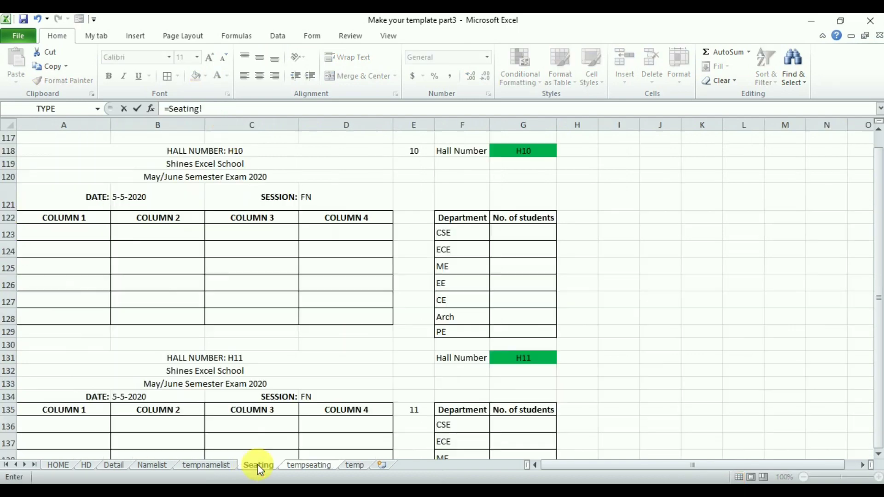
pyautogui.press('Return')
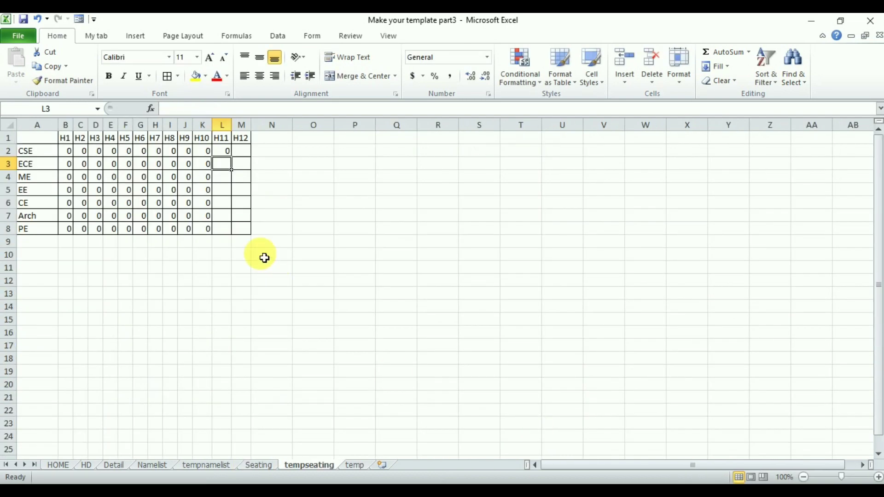
pyautogui.click(221, 151)
pyautogui.moveTo(232, 158); pyautogui.dragTo(233, 235)
# Link M2 to the H12 CSE count (Seating!G149) and fill it down to M8
pyautogui.click(241, 153)
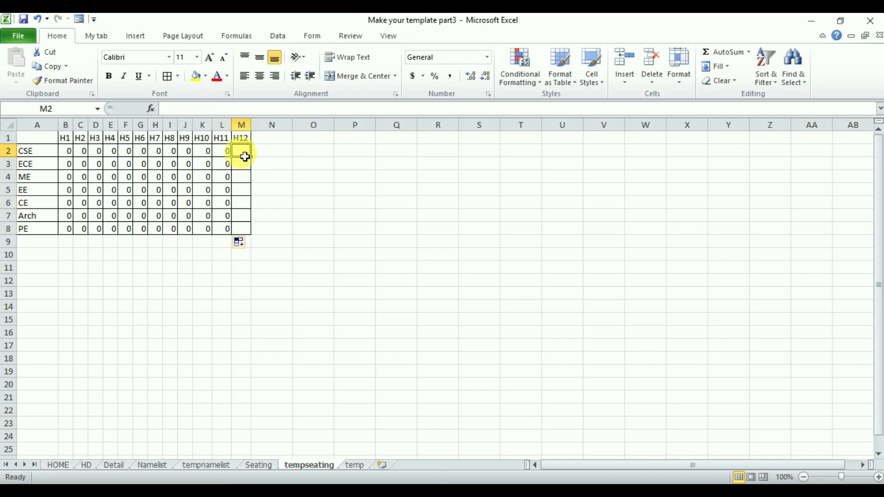
pyautogui.write('=')
pyautogui.click(258, 466)
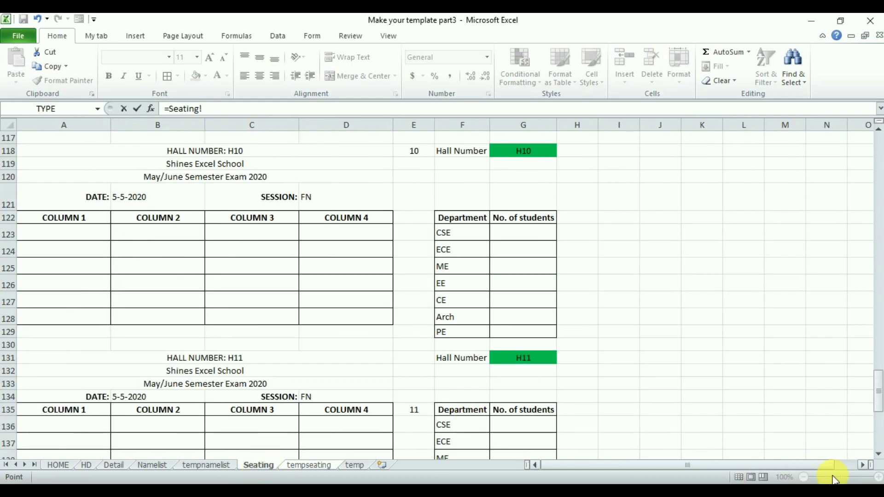
pyautogui.scroll(-8, 879, 458)
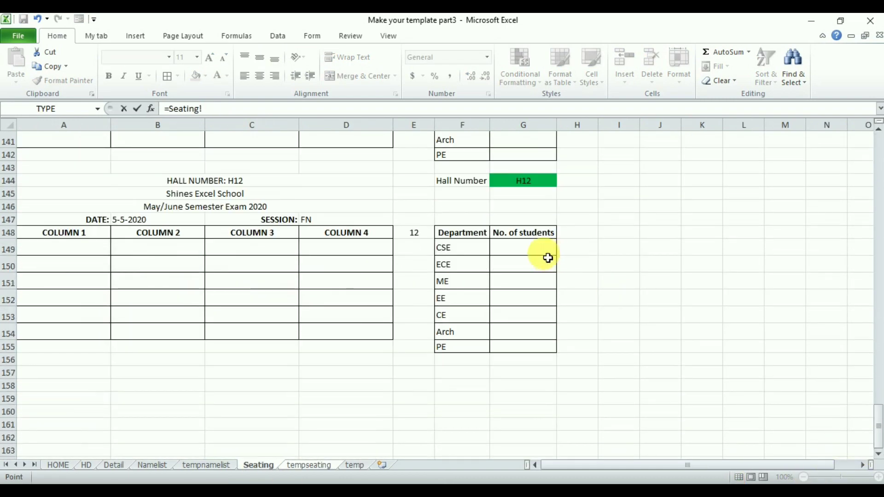
pyautogui.click(533, 252)
pyautogui.press('Return')
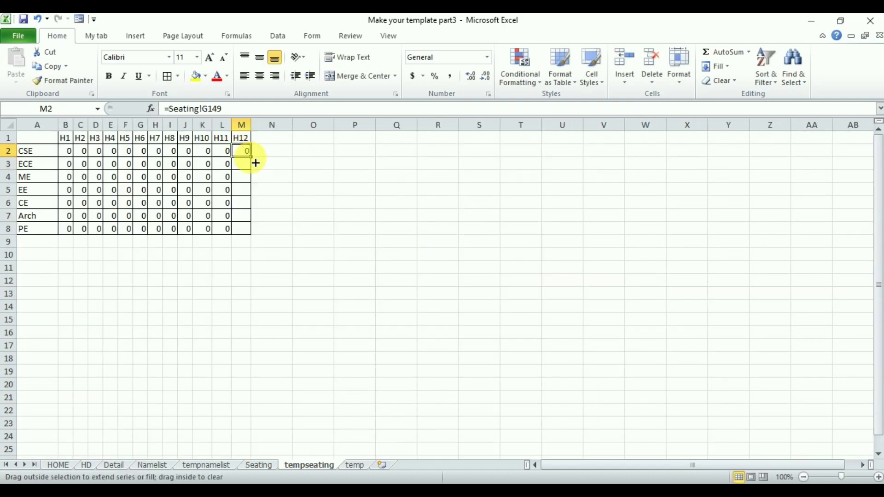
pyautogui.moveTo(256, 163); pyautogui.dragTo(255, 240)
# Center every count in B2:M8 using the Home tab's Center alignment
pyautogui.moveTo(69, 152); pyautogui.dragTo(239, 235)
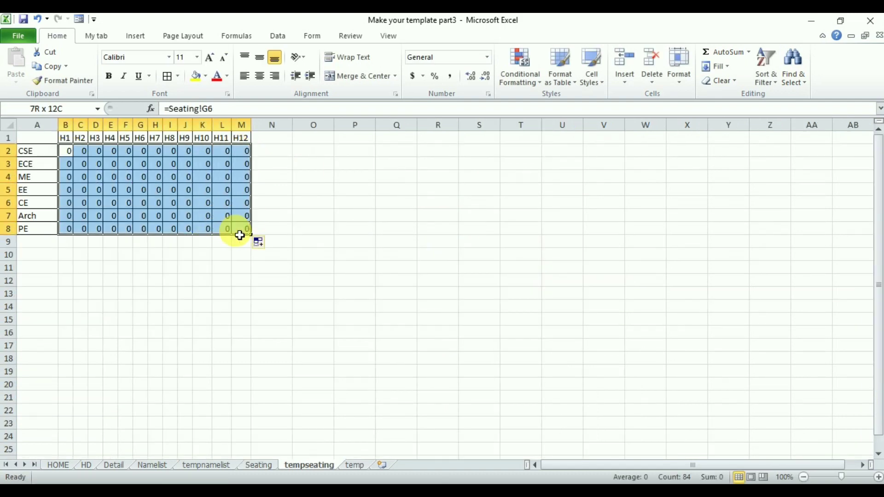
pyautogui.click(261, 77)
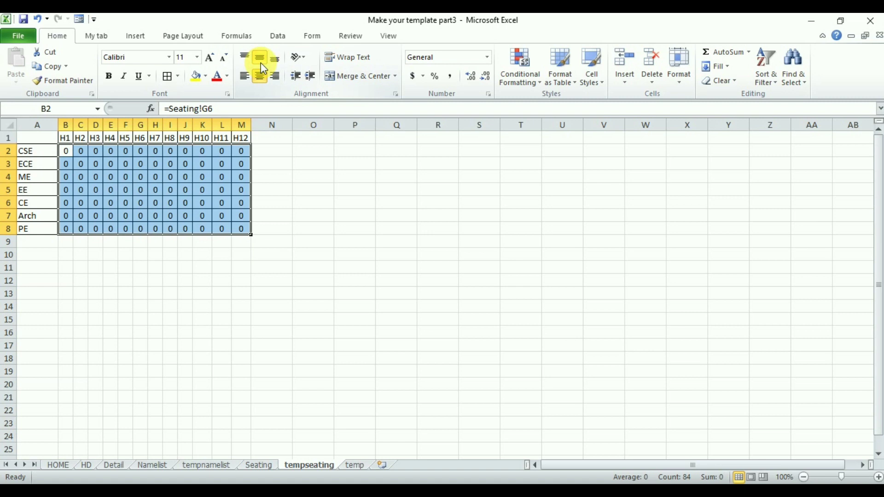
pyautogui.click(346, 270)
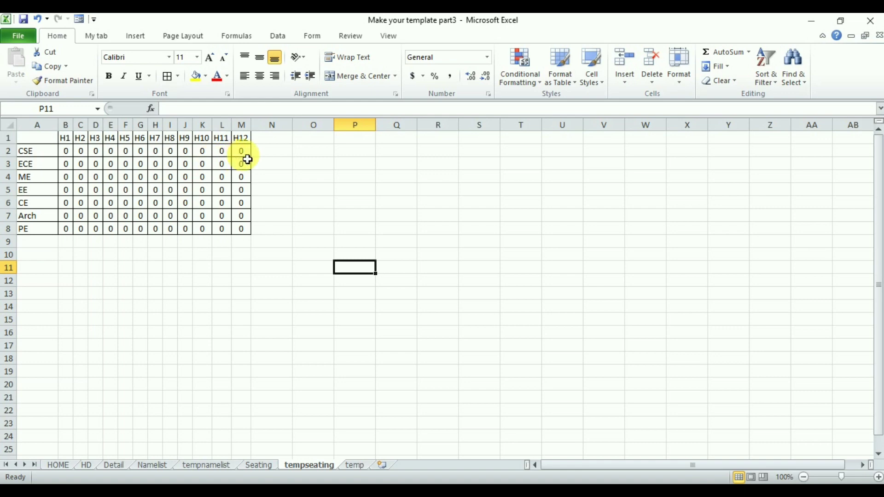
pyautogui.click(397, 386)
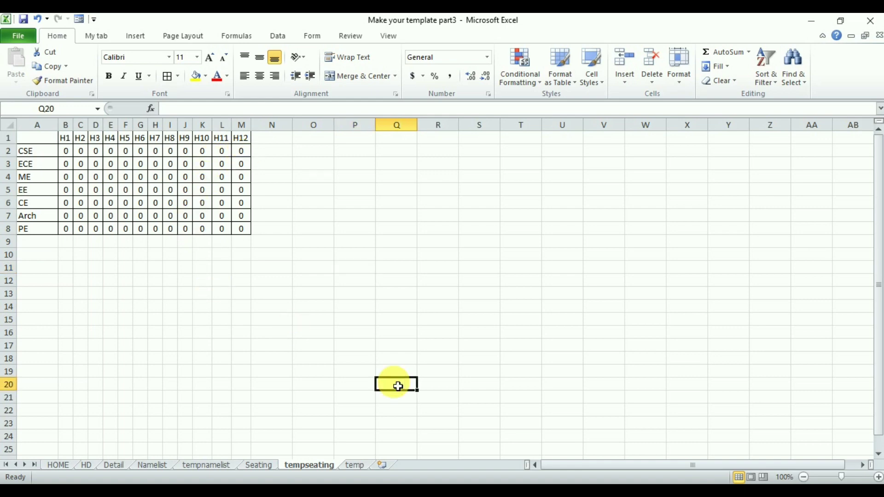